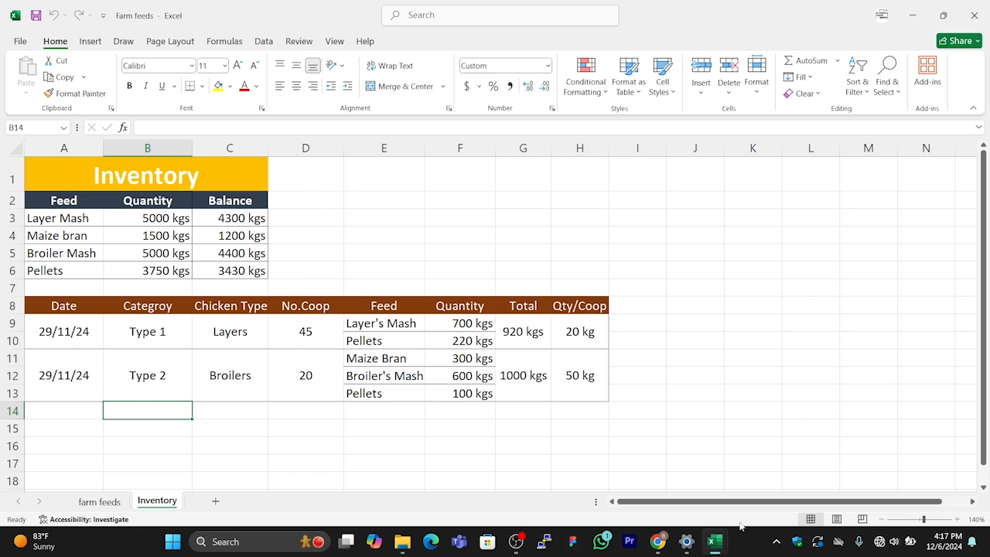
Switch to the My farm records workbook, add a new sheet, and enter the title Inventory in A1.
{"action": "mouse_move", "coordinate": [718, 540]}
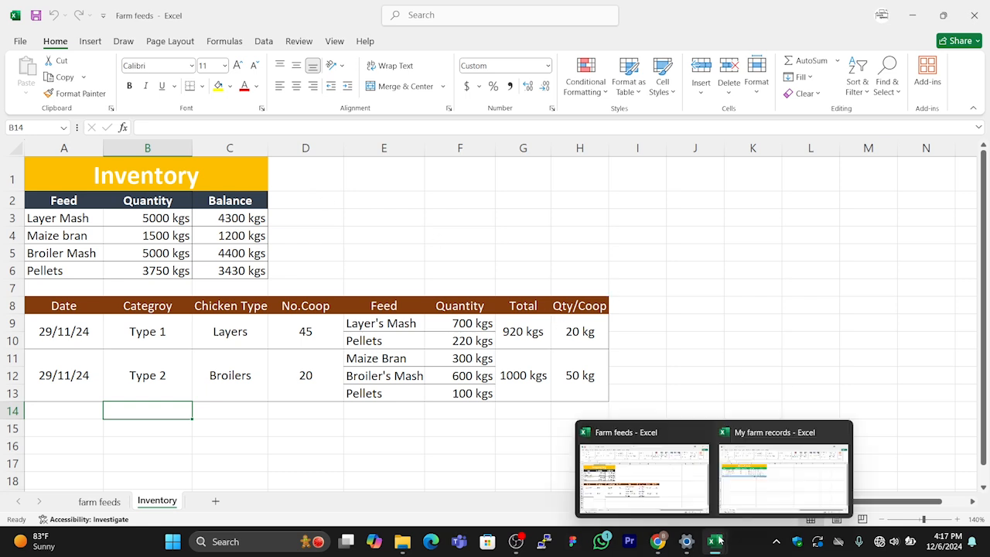
{"action": "left_click", "coordinate": [753, 465]}
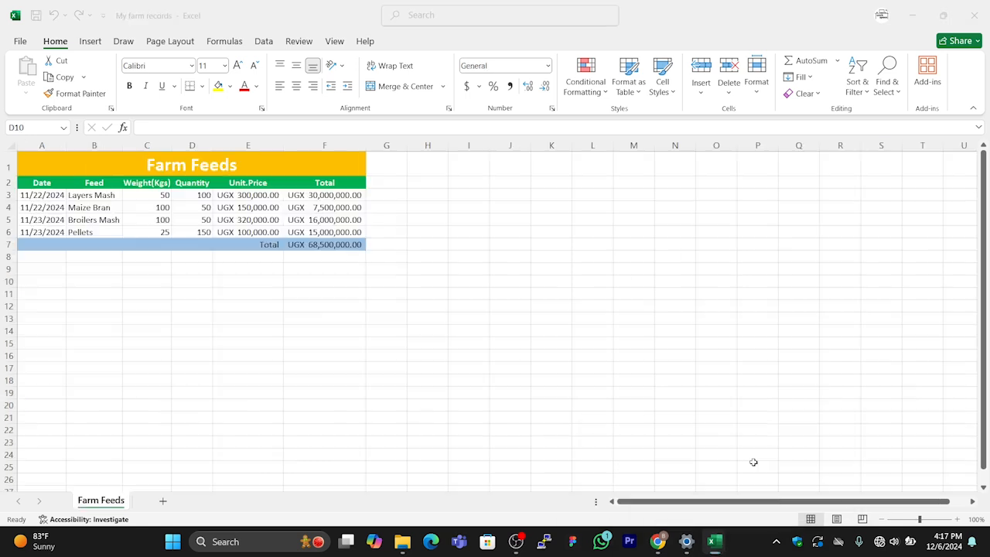
{"action": "left_click", "coordinate": [162, 500]}
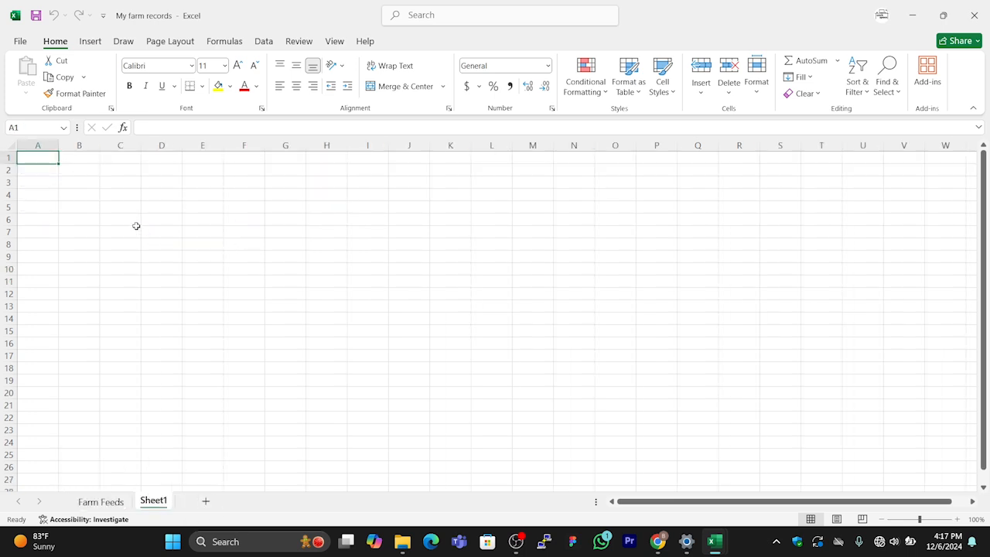
{"action": "type", "text": "Inveno"}
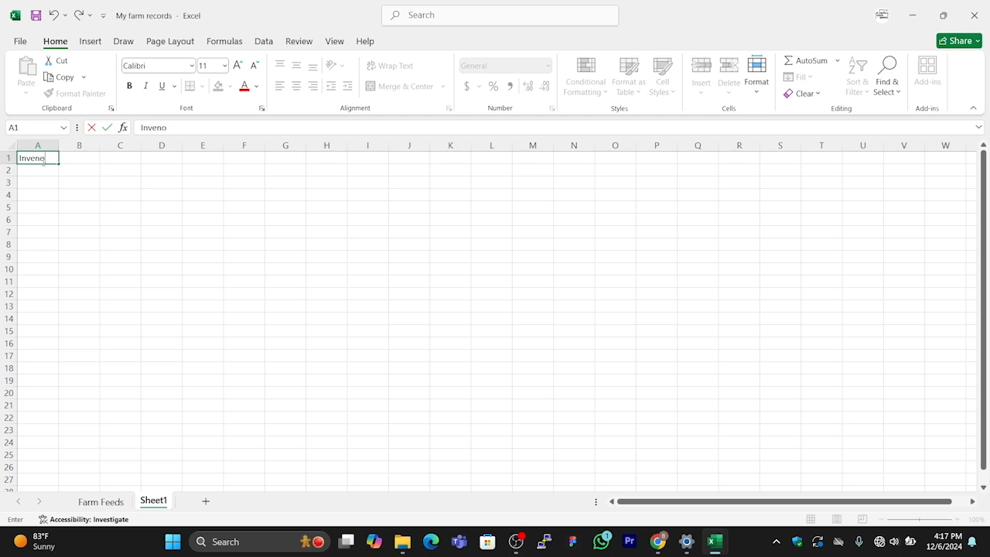
{"action": "key", "text": "BackSpace"}
{"action": "type", "text": "tory"}
{"action": "key", "text": "Return"}
Check the Inventory layout in the Farm feeds workbook, and enter the headers Feed, Quantity and Balance in A2:C2 of the new My farm records sheet.
{"action": "mouse_move", "coordinate": [713, 542]}
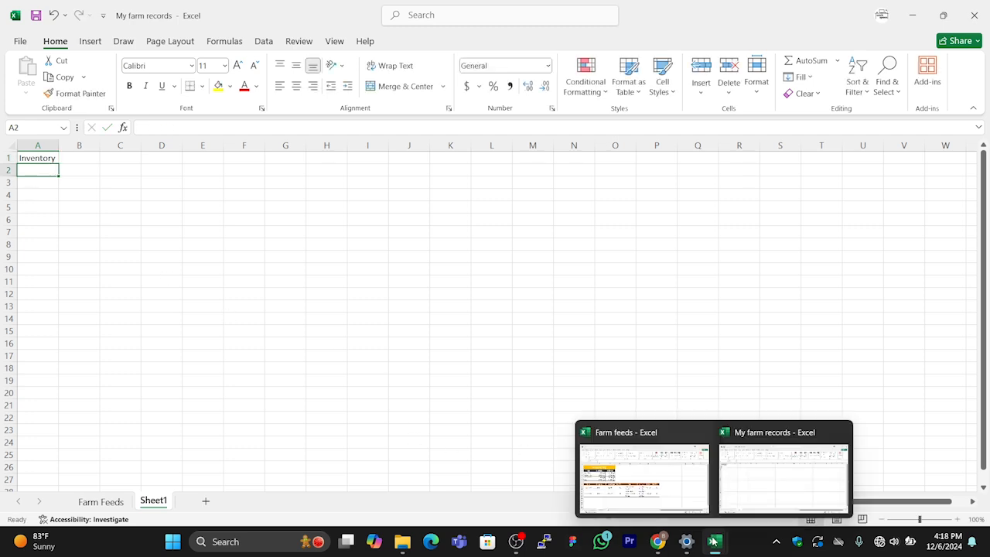
{"action": "left_click", "coordinate": [642, 472]}
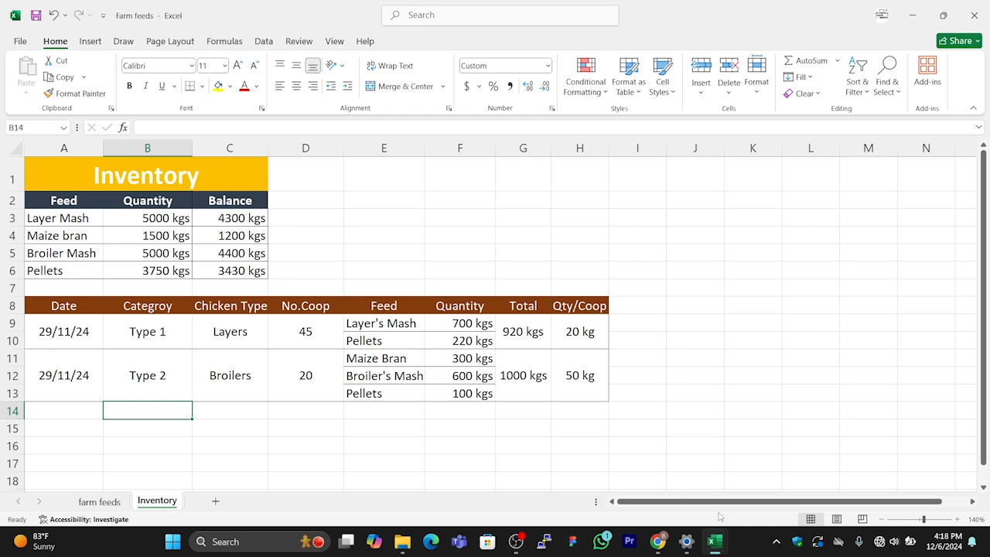
{"action": "mouse_move", "coordinate": [719, 543]}
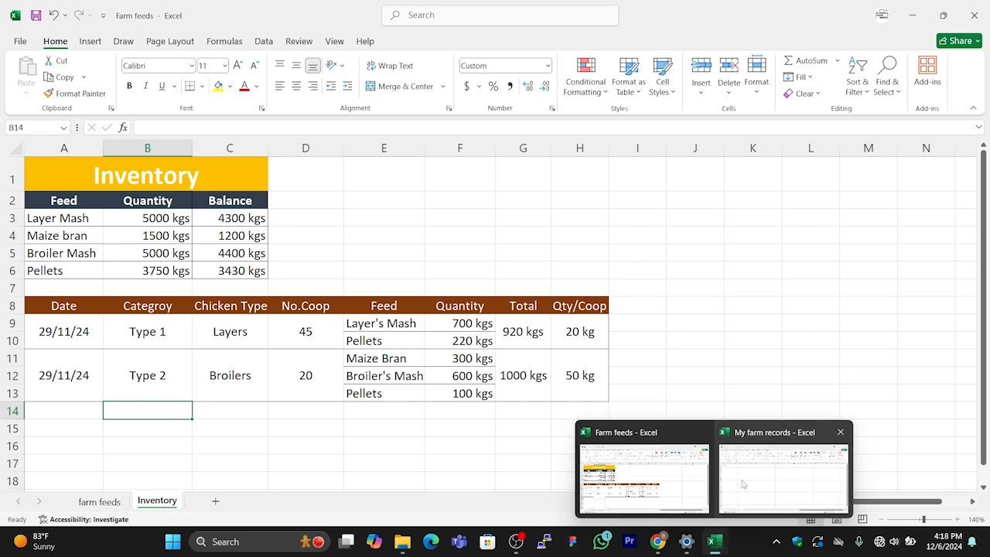
{"action": "left_click", "coordinate": [783, 474]}
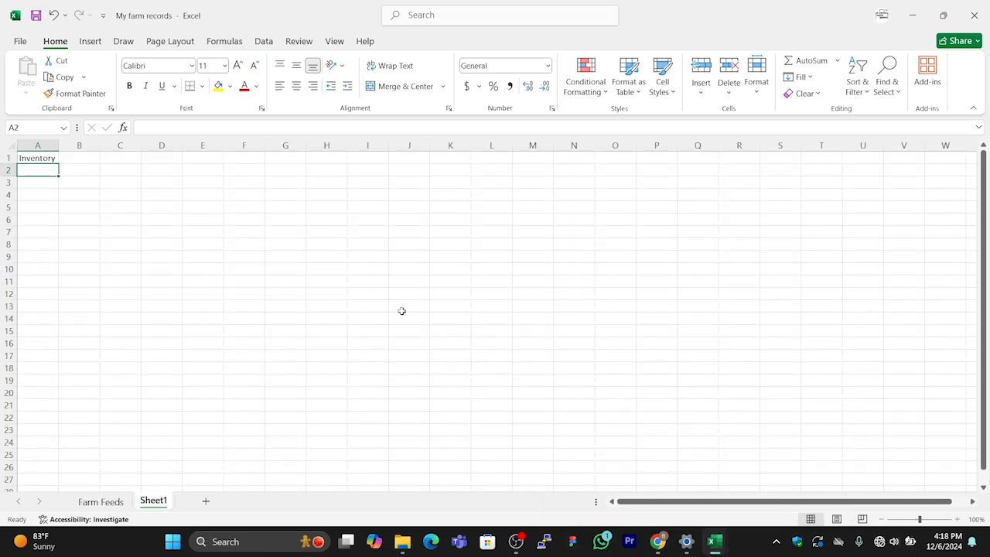
{"action": "type", "text": "Feed"}
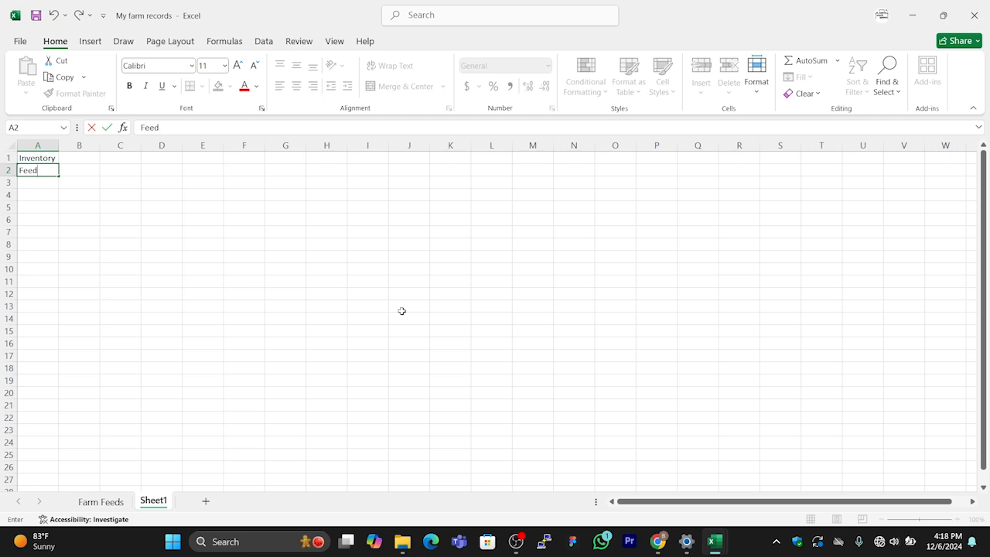
{"action": "key", "text": "Tab"}
{"action": "type", "text": "Q"}
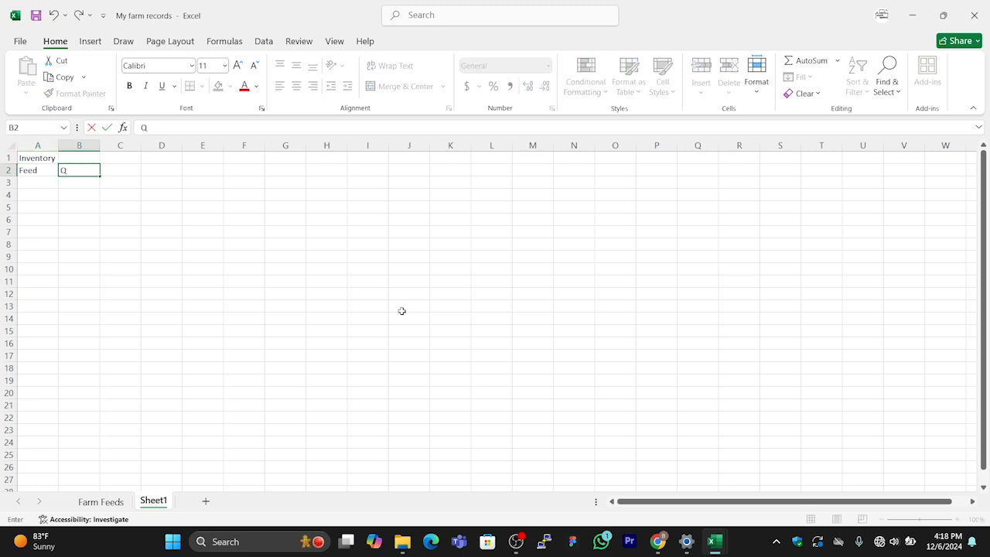
{"action": "type", "text": "uantity"}
{"action": "key", "text": "Tab"}
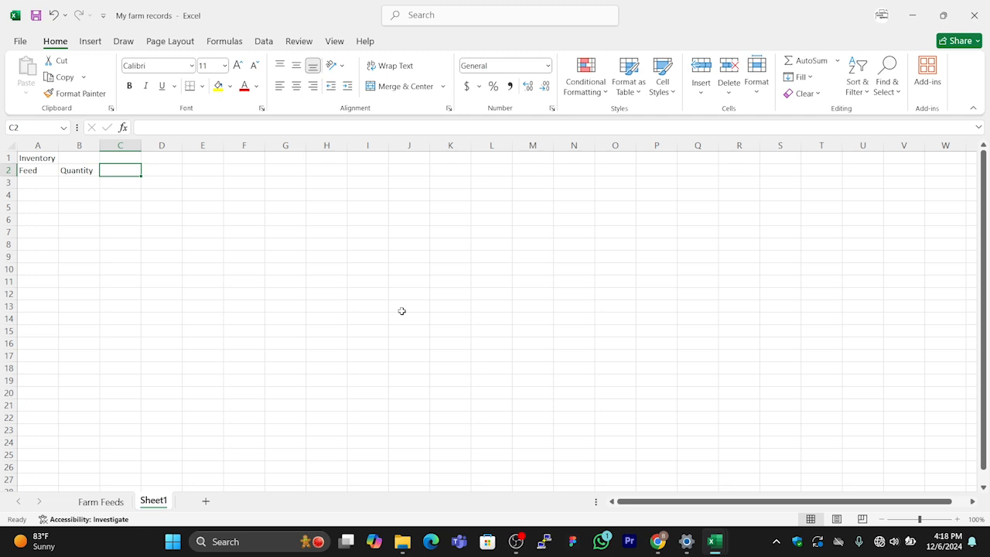
{"action": "type", "text": "Bala"}
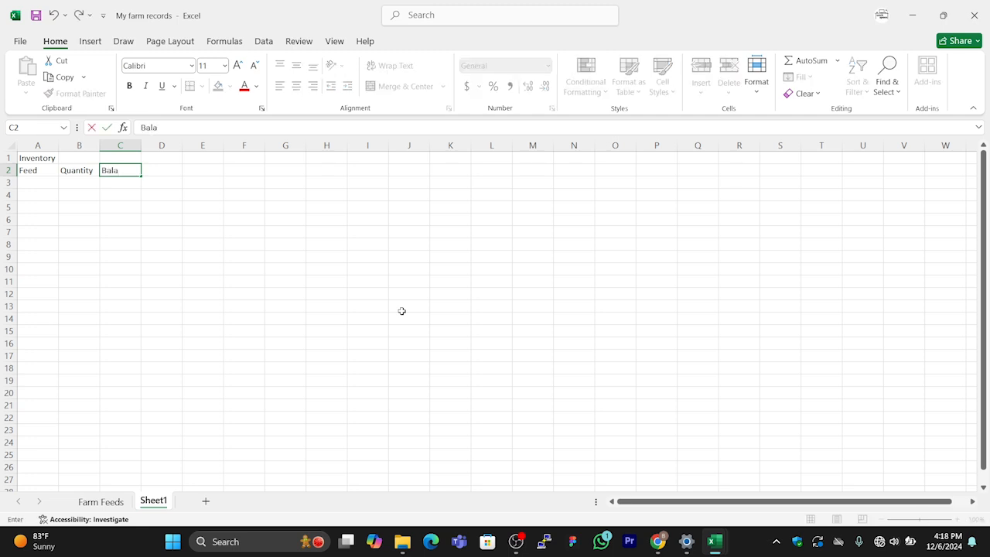
{"action": "type", "text": "nce"}
Enter Layer's Mash as the first feed in A3 and widen column A to fit the name.
{"action": "left_click", "coordinate": [39, 180]}
{"action": "type", "text": "Layer"}
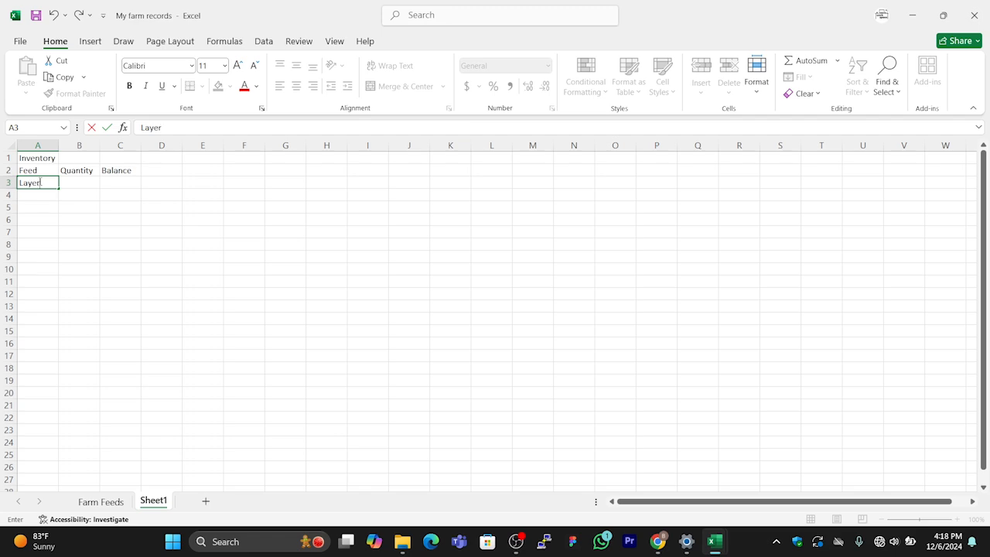
{"action": "type", "text": "'s Mash"}
{"action": "left_click", "coordinate": [108, 216]}
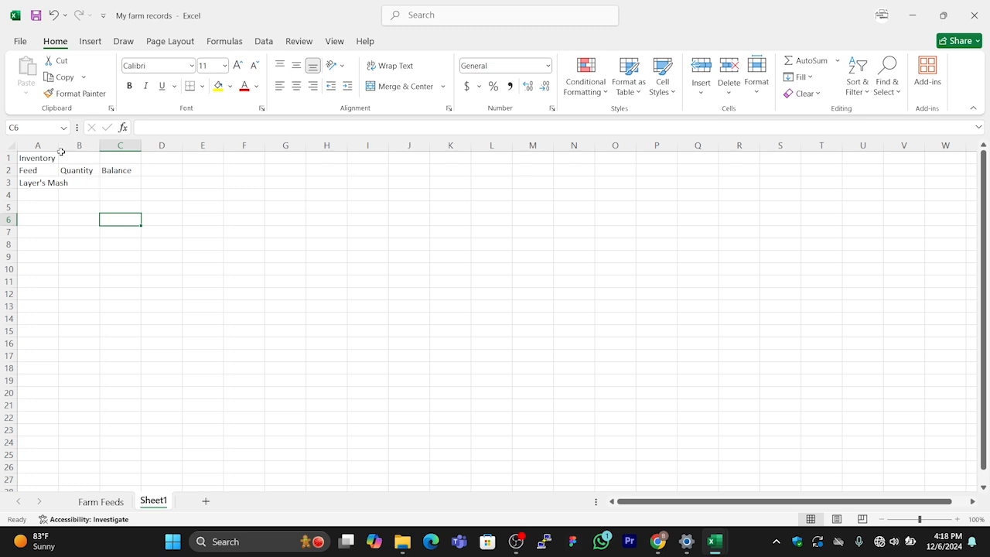
{"action": "left_click_drag", "start_coordinate": [58, 148], "coordinate": [72, 148]}
Calculate the Layer's Mash quantity in B3 by multiplying weight C3 by quantity D3 from the Farm Feeds sheet.
{"action": "left_click", "coordinate": [90, 183]}
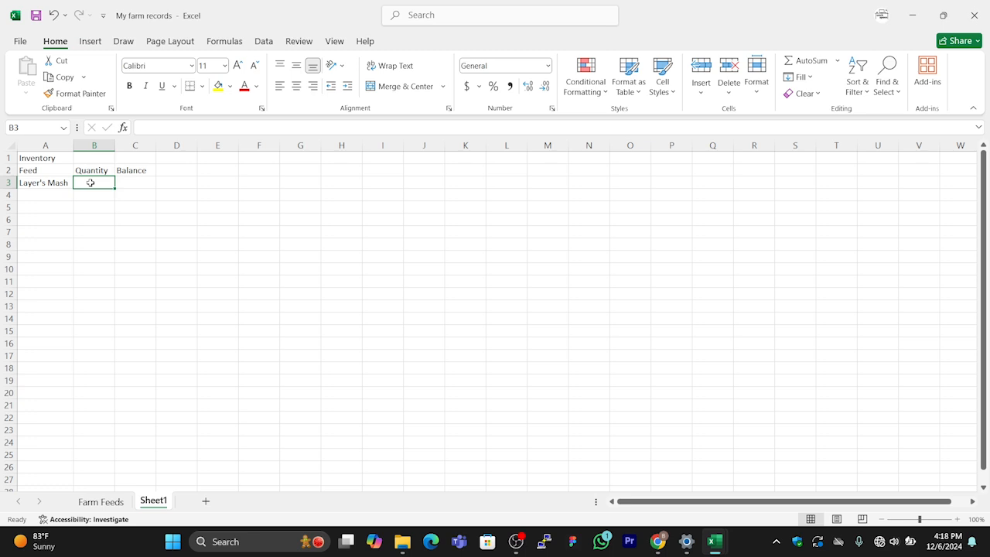
{"action": "type", "text": "="}
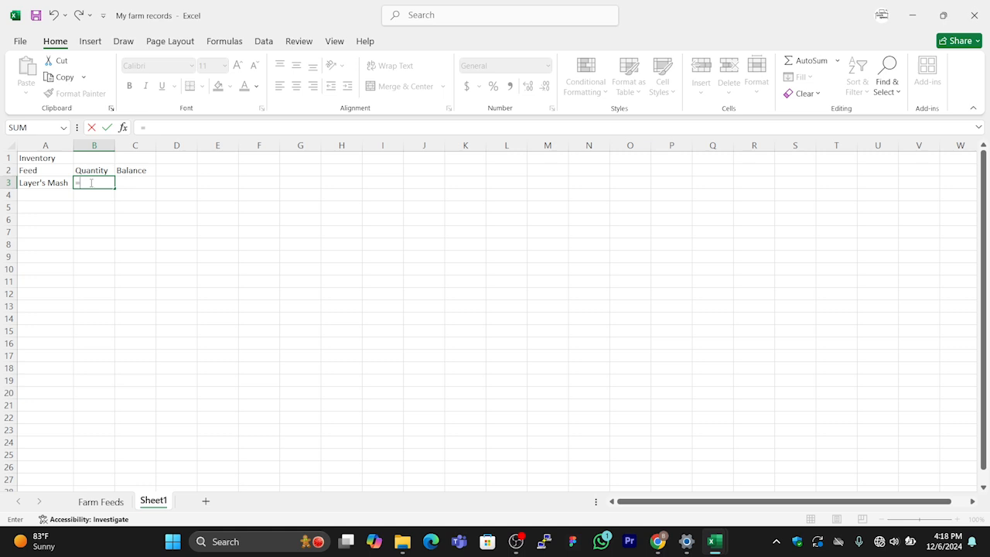
{"action": "left_click", "coordinate": [94, 501]}
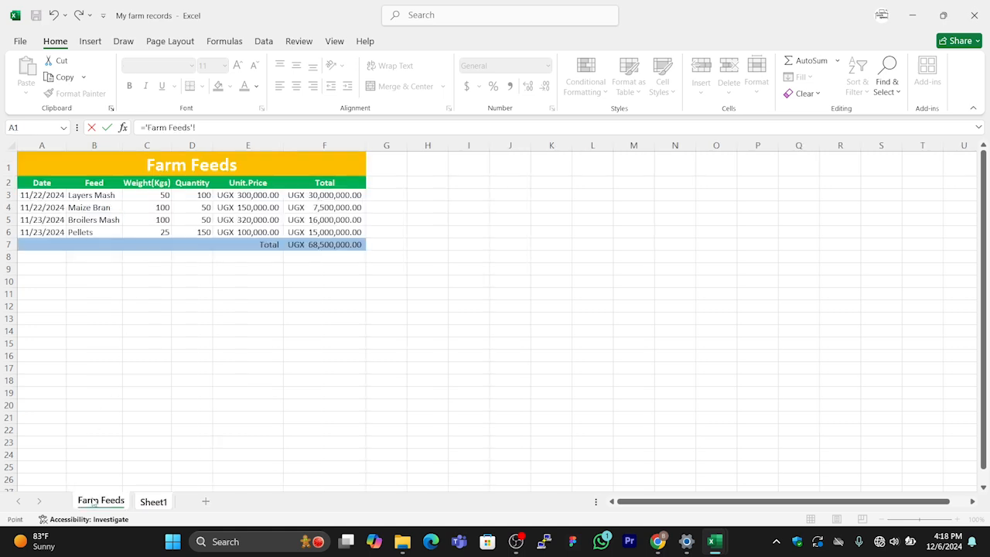
{"action": "left_click", "coordinate": [160, 194]}
{"action": "type", "text": "*"}
{"action": "left_click", "coordinate": [198, 194]}
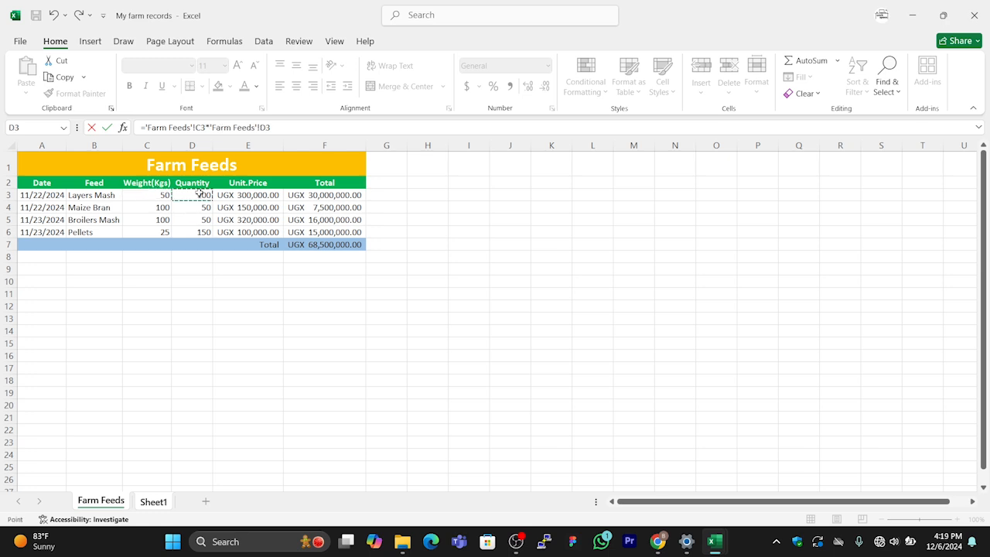
{"action": "key", "text": "Return"}
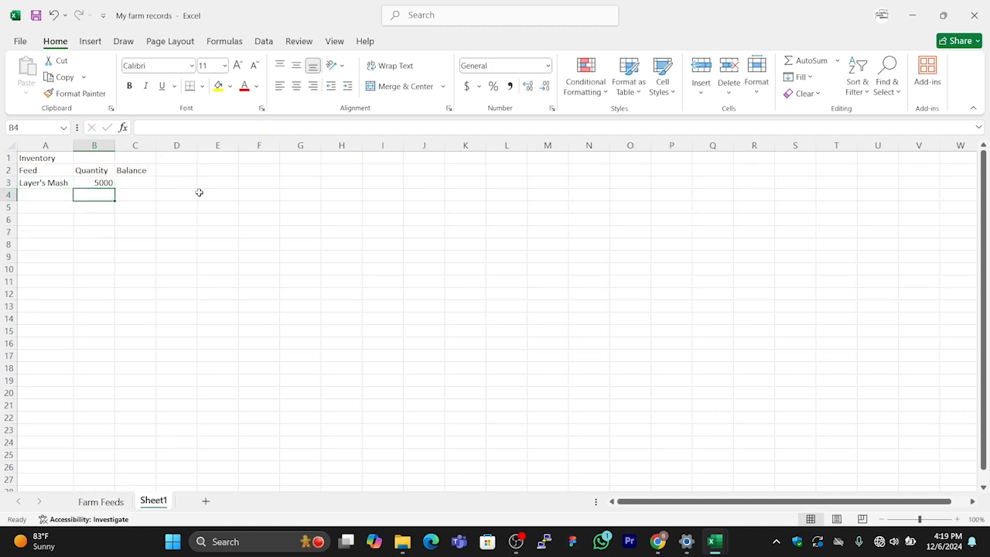
Add Broiler's Mash in A4 and calculate its quantity in B4 as Farm Feeds weight C5 times quantity D5.
{"action": "left_click", "coordinate": [24, 197]}
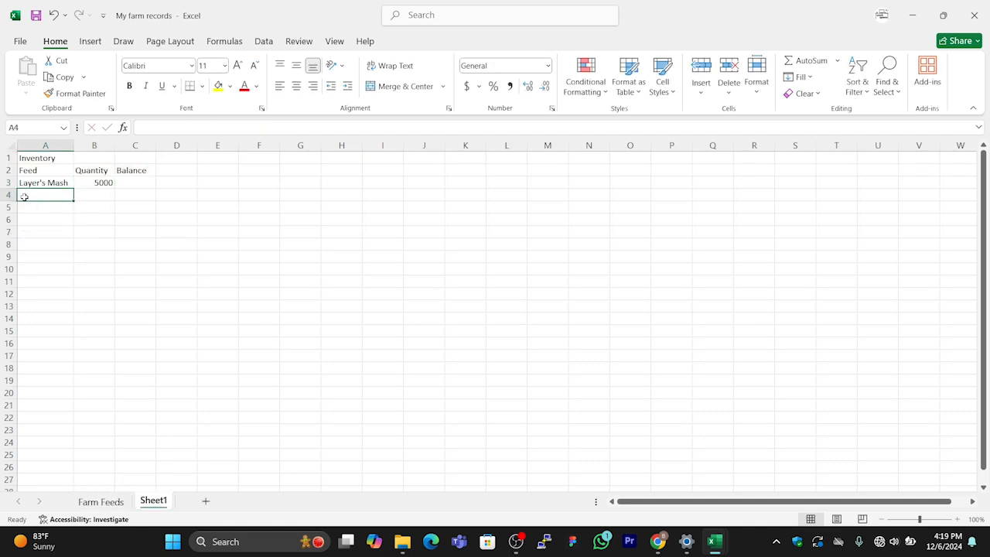
{"action": "type", "text": "Broi"}
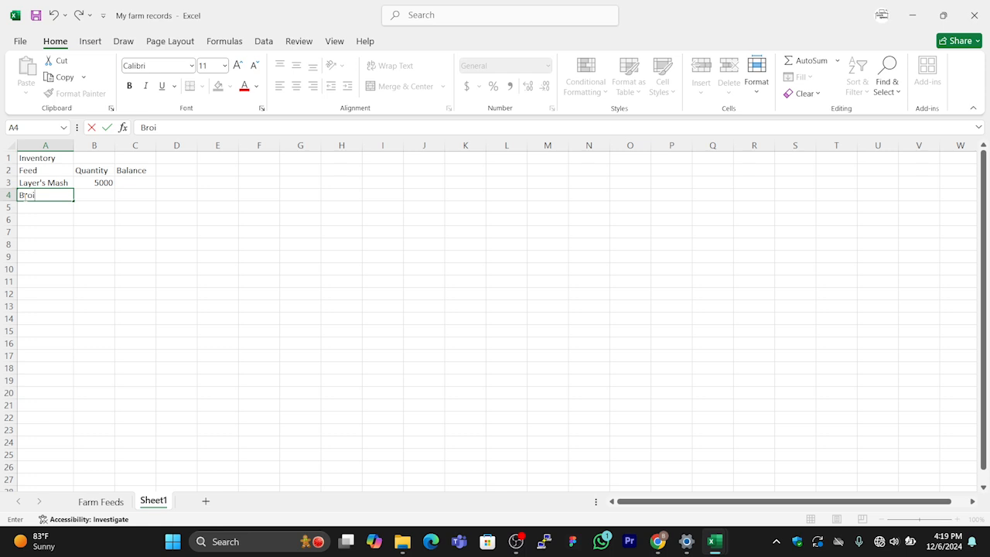
{"action": "type", "text": "ler's Mash"}
{"action": "left_click", "coordinate": [100, 194]}
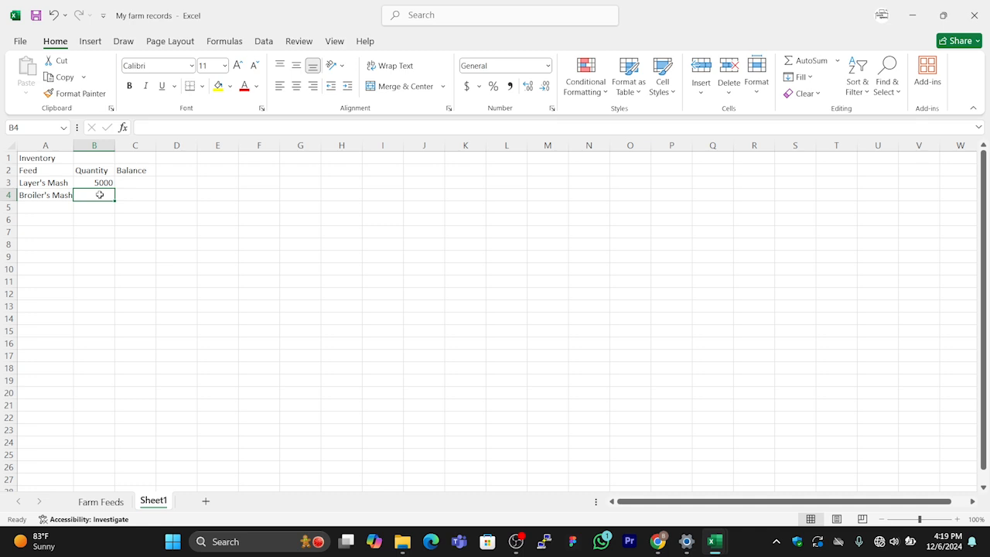
{"action": "type", "text": "="}
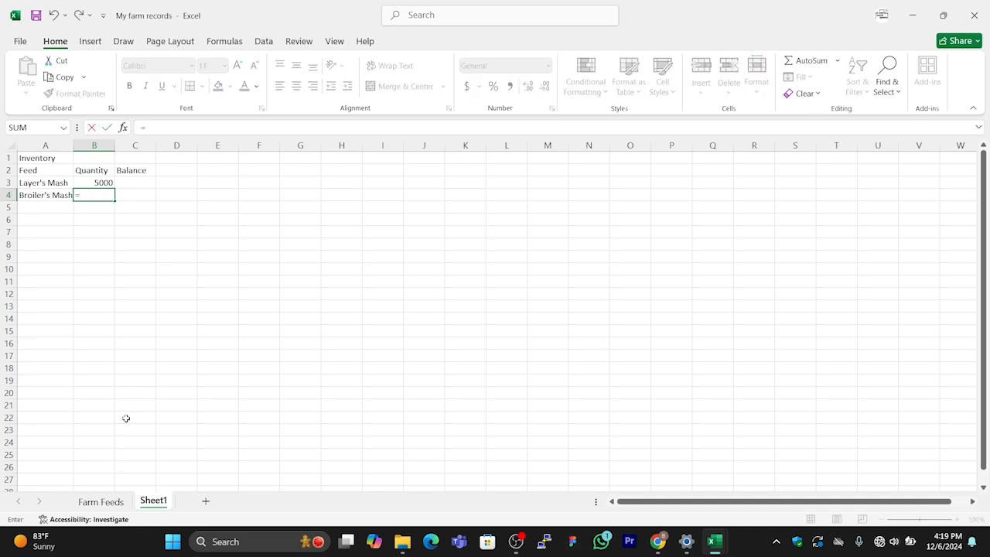
{"action": "left_click", "coordinate": [101, 502]}
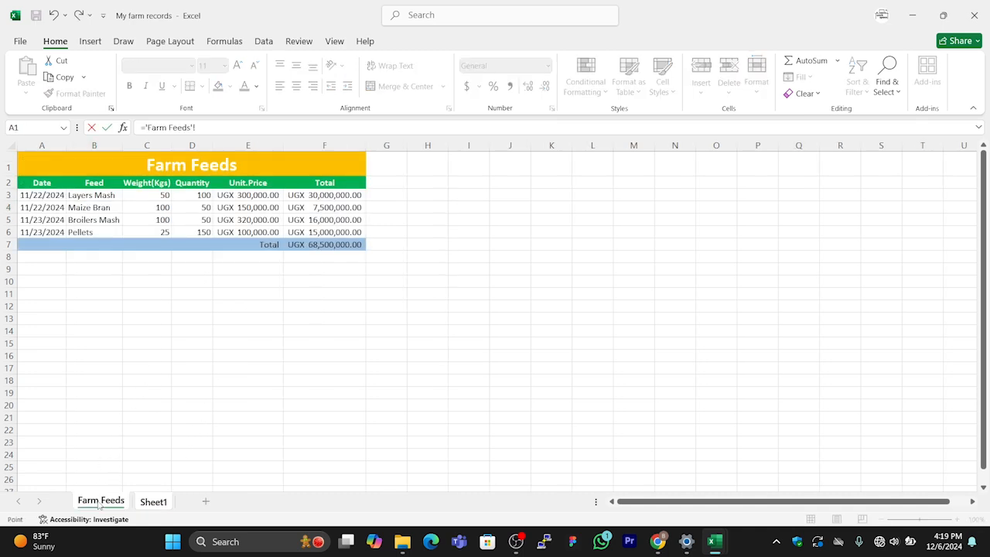
{"action": "left_click", "coordinate": [162, 219]}
{"action": "type", "text": "*"}
{"action": "left_click", "coordinate": [195, 221]}
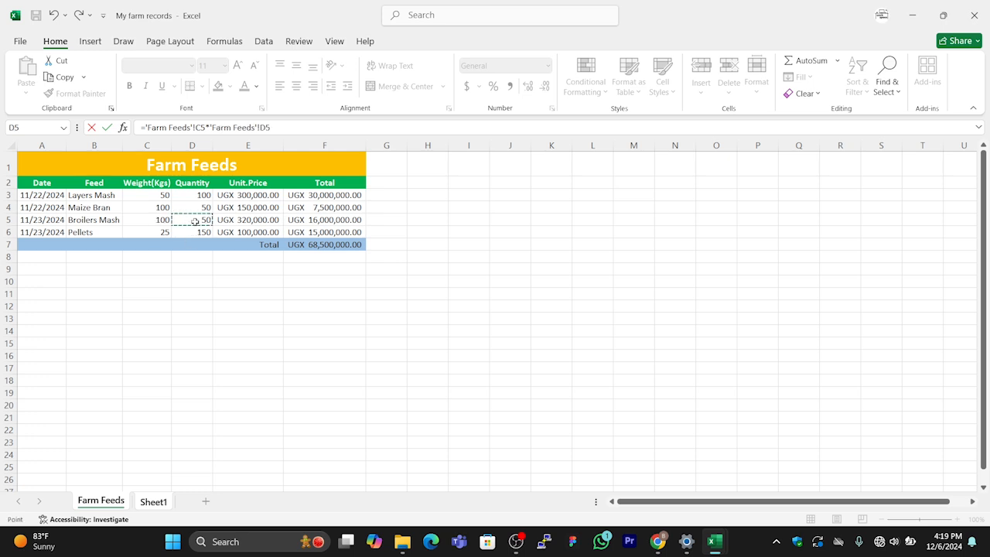
{"action": "key", "text": "Return"}
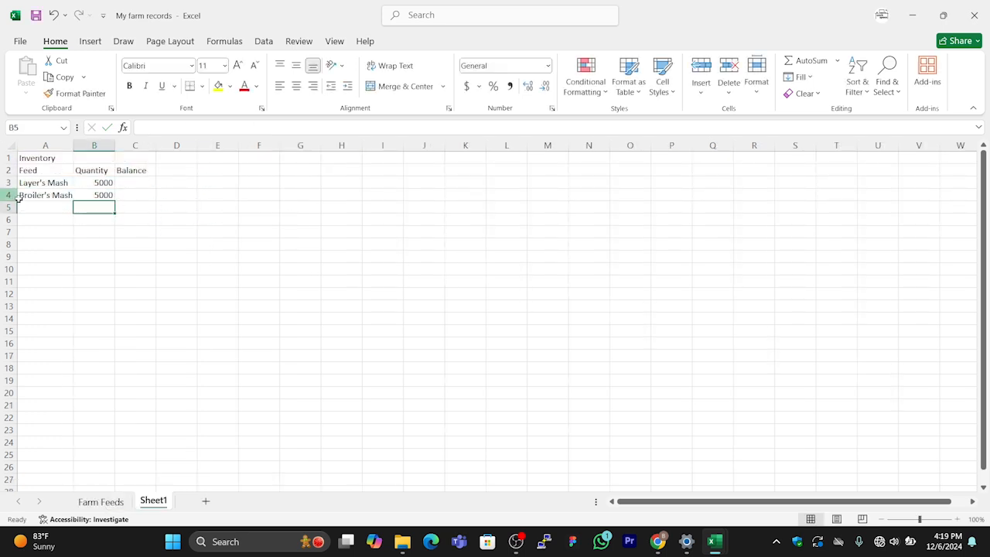
Add Pellets in A5 and calculate its quantity in B5 as Farm Feeds weight C6 times quantity D6.
{"action": "left_click", "coordinate": [28, 207]}
{"action": "type", "text": "Pellets"}
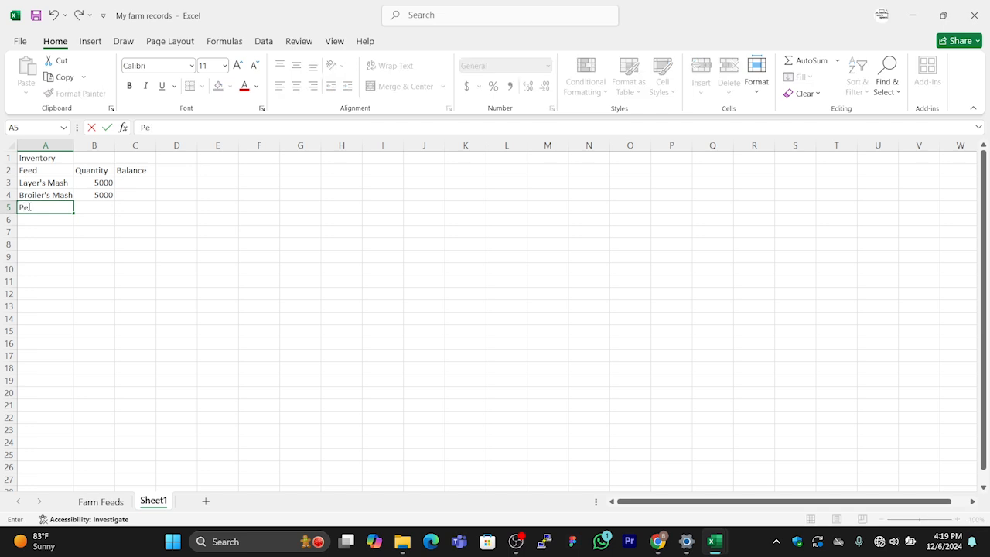
{"action": "left_click", "coordinate": [85, 213]}
{"action": "type", "text": "="}
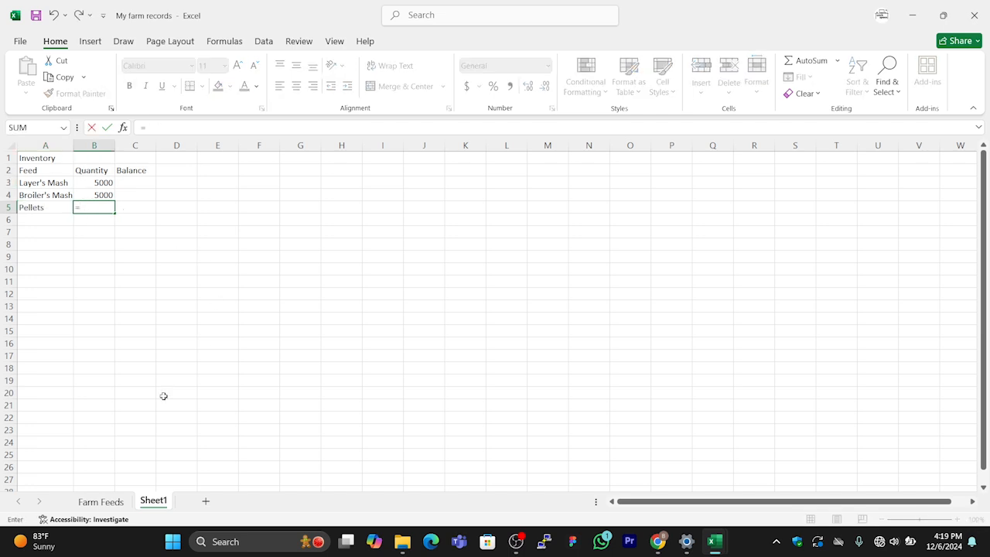
{"action": "left_click", "coordinate": [108, 501]}
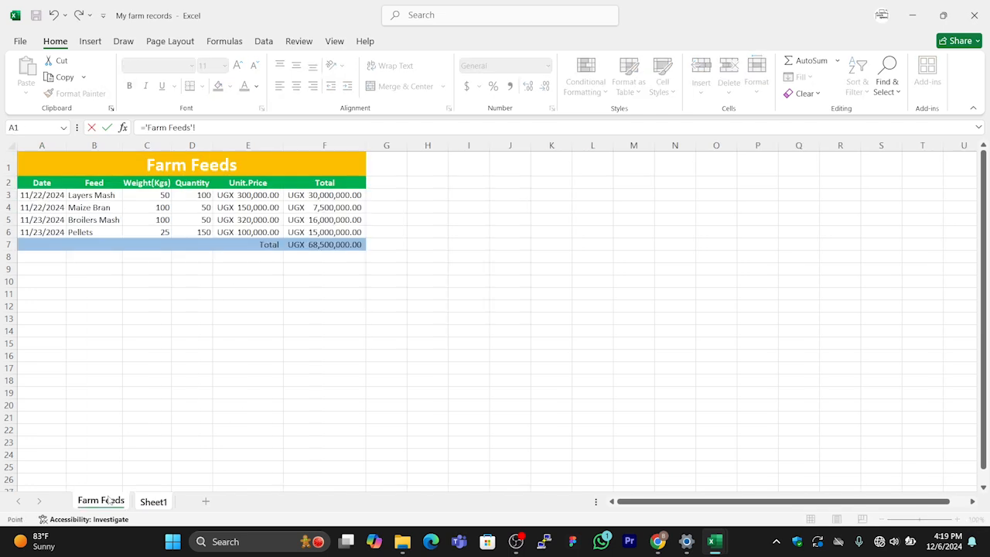
{"action": "left_click", "coordinate": [163, 232]}
{"action": "type", "text": "*"}
{"action": "left_click", "coordinate": [187, 232]}
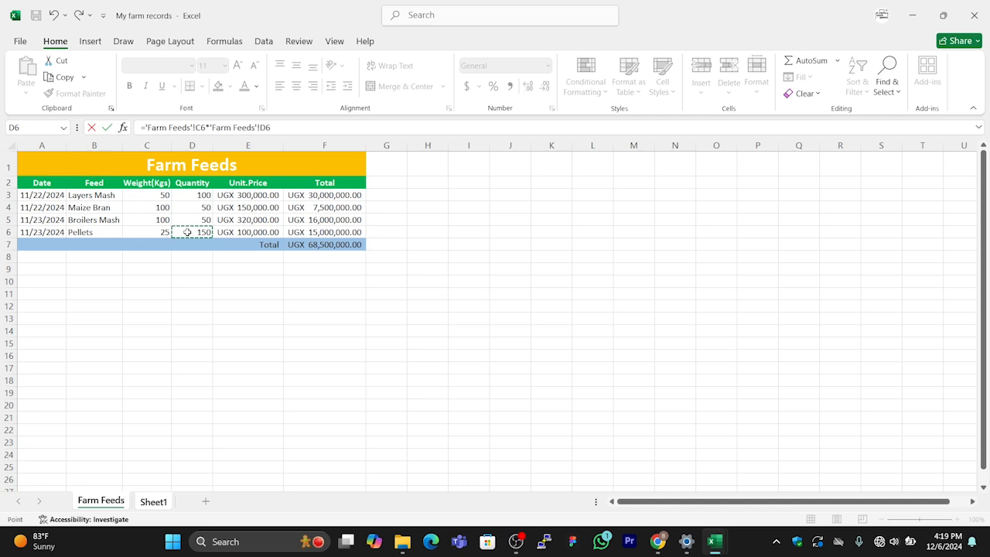
{"action": "key", "text": "Return"}
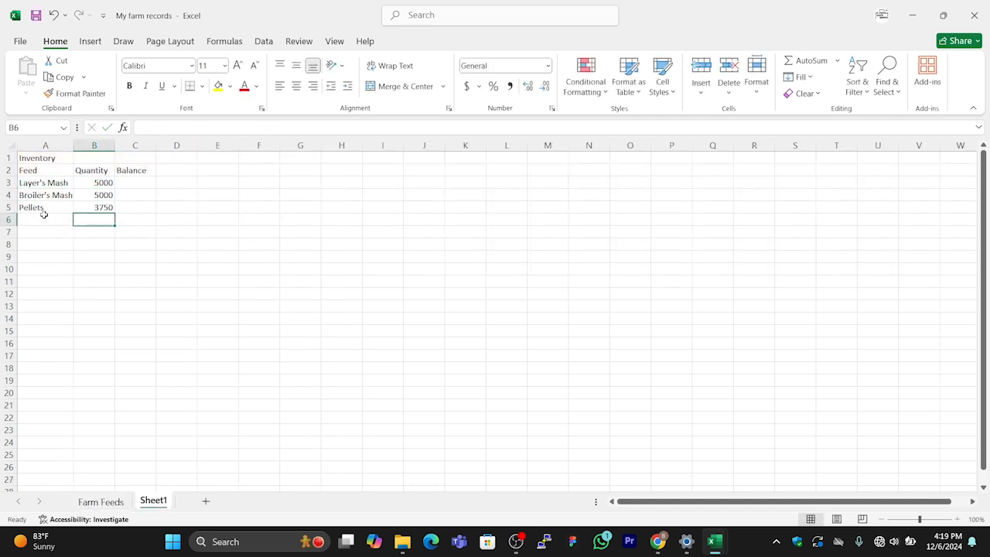
Add Maize Bran in A6 and calculate its quantity in B6 as Farm Feeds weight C4 times quantity D4.
{"action": "left_click", "coordinate": [44, 218]}
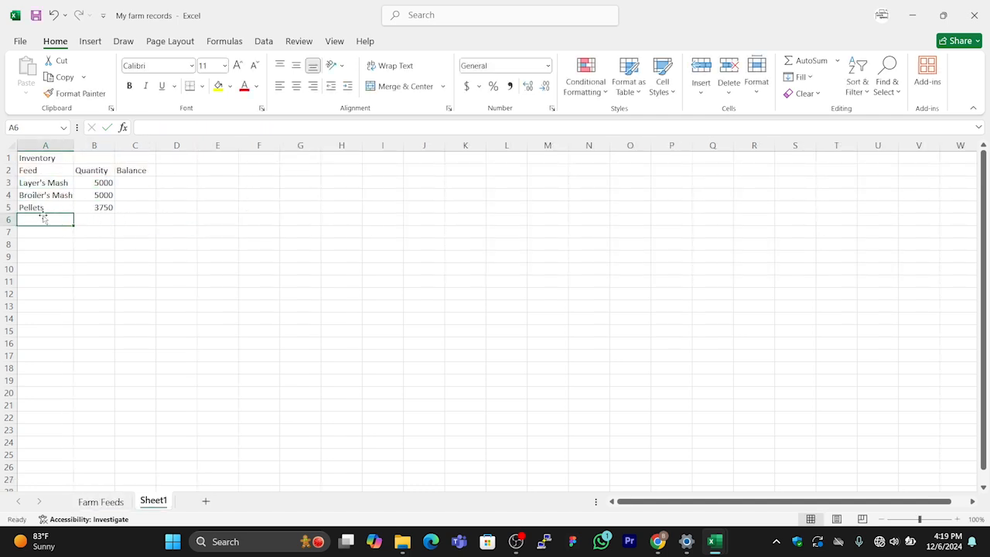
{"action": "type", "text": "M"}
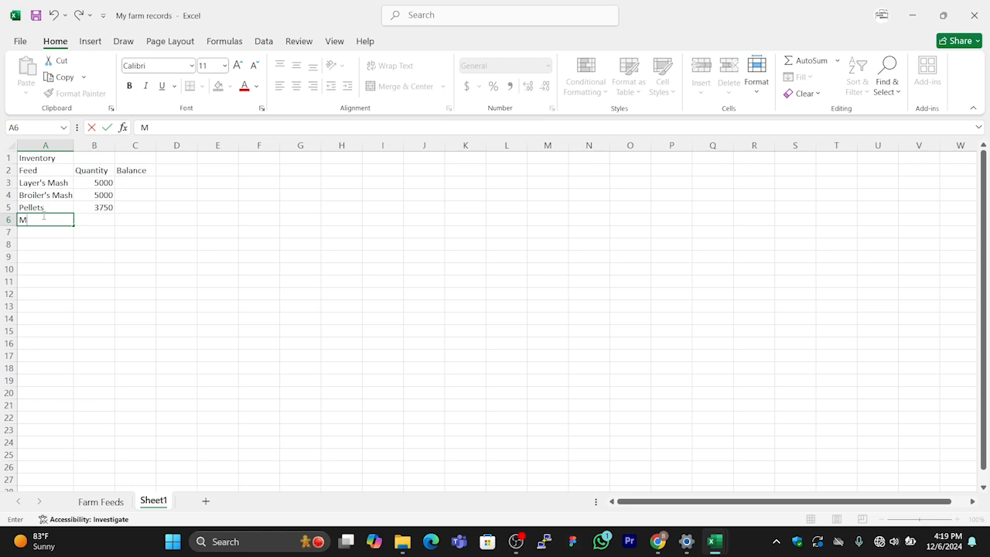
{"action": "type", "text": "aize Bran"}
{"action": "left_click", "coordinate": [86, 219]}
{"action": "type", "text": "="}
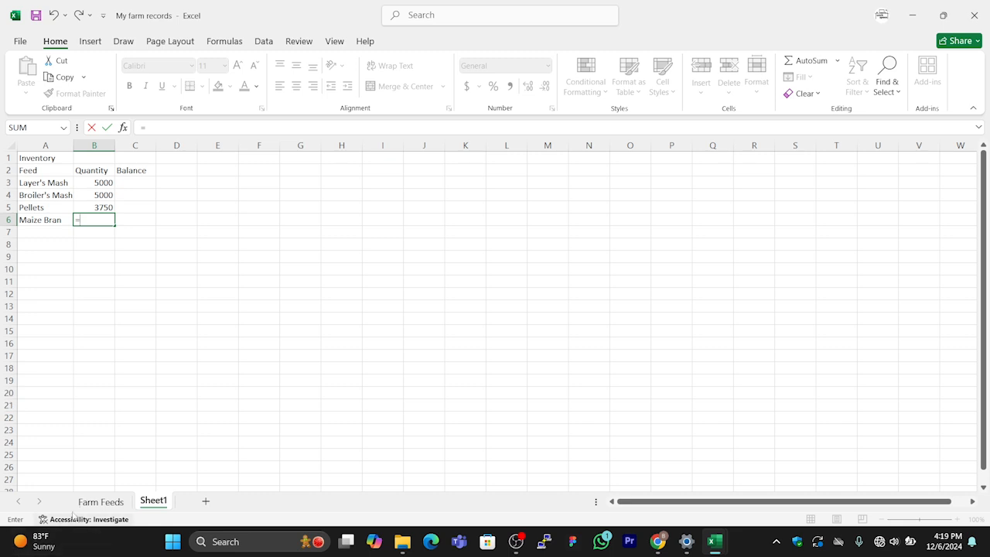
{"action": "left_click", "coordinate": [88, 502]}
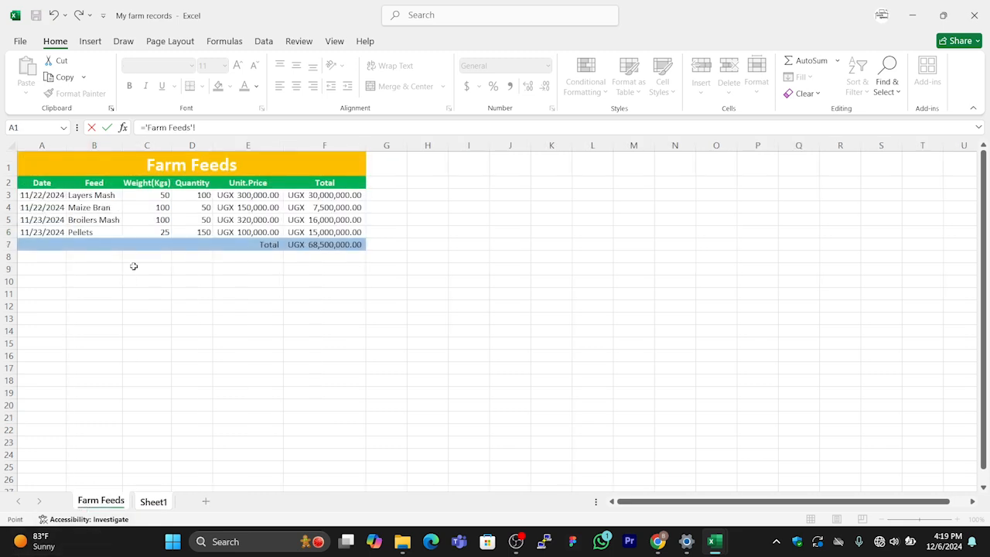
{"action": "left_click", "coordinate": [158, 208]}
{"action": "type", "text": "*"}
{"action": "left_click", "coordinate": [205, 209]}
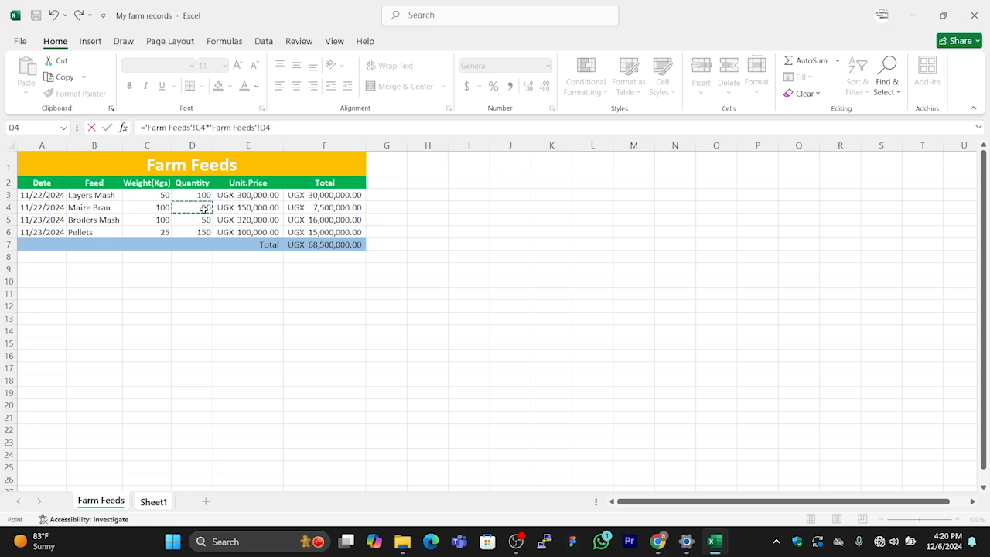
{"action": "key", "text": "Return"}
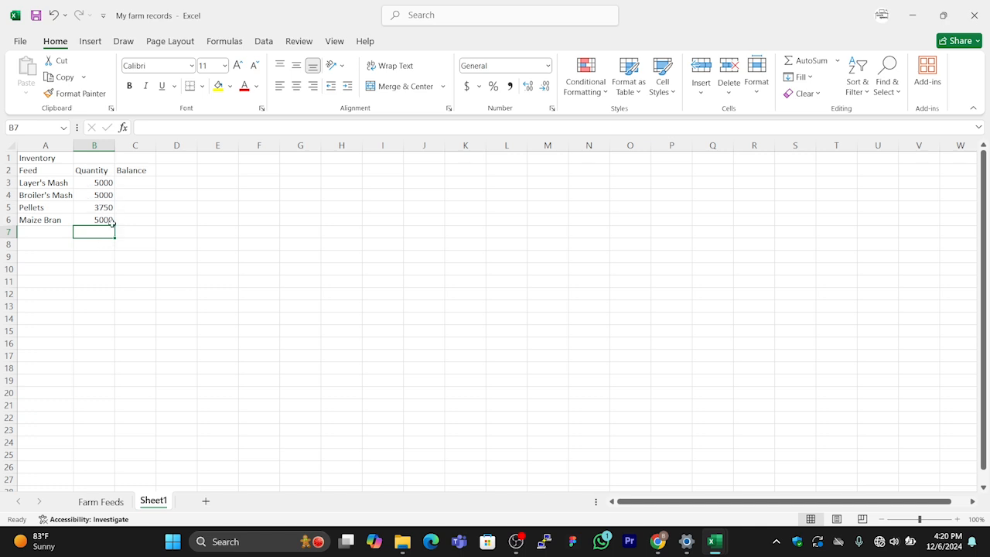
Apply the custom number format 0 "kgs" to the whole Quantity column B.
{"action": "left_click", "coordinate": [95, 145]}
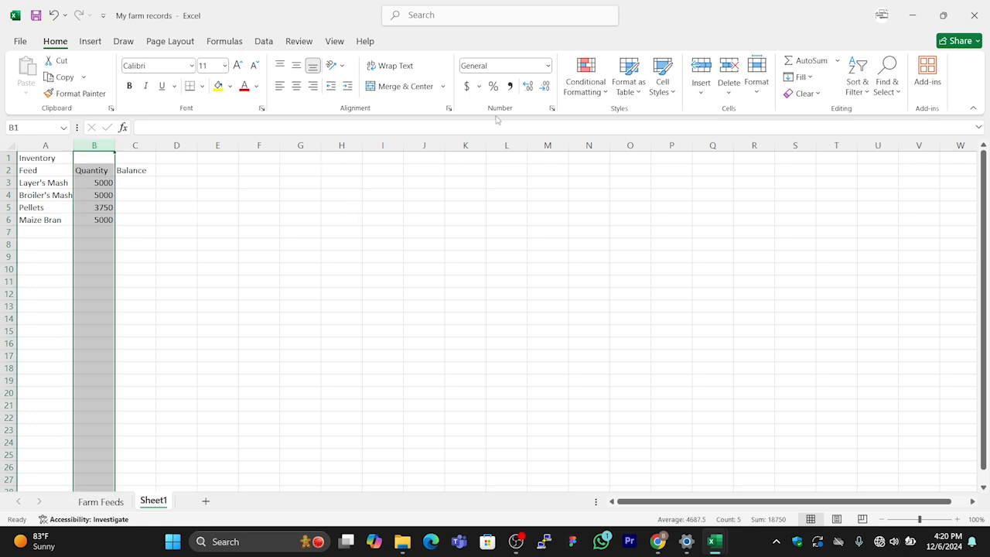
{"action": "left_click", "coordinate": [549, 68]}
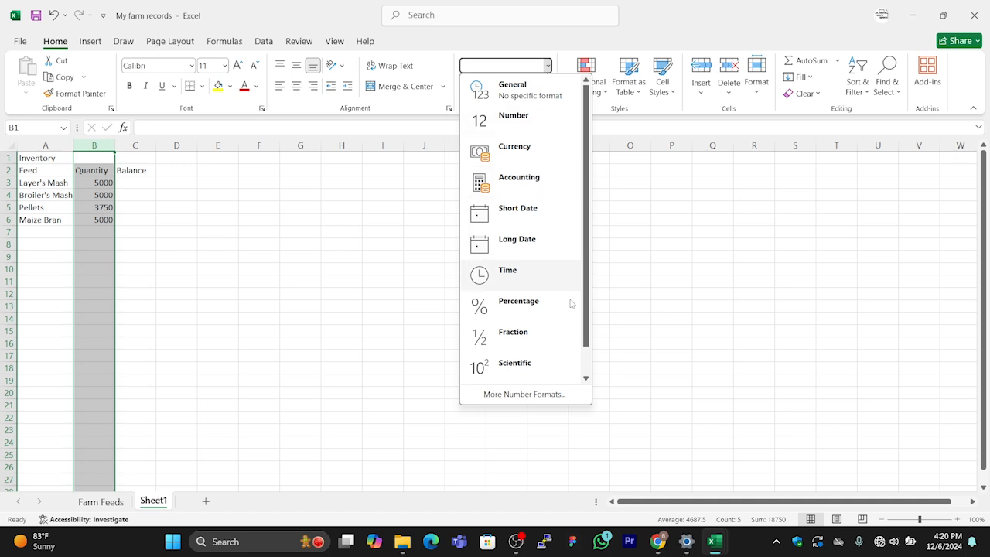
{"action": "left_click", "coordinate": [524, 394]}
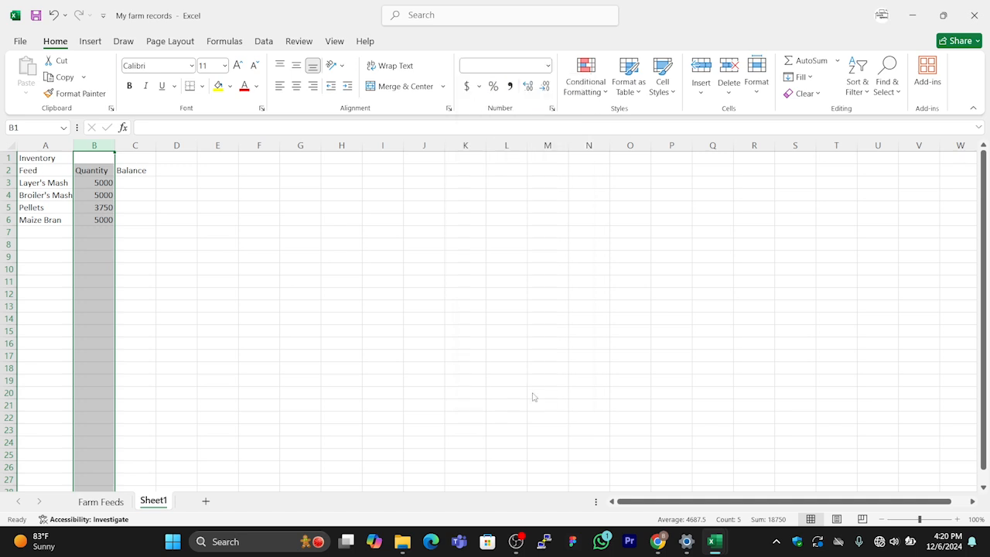
{"action": "left_click", "coordinate": [603, 300]}
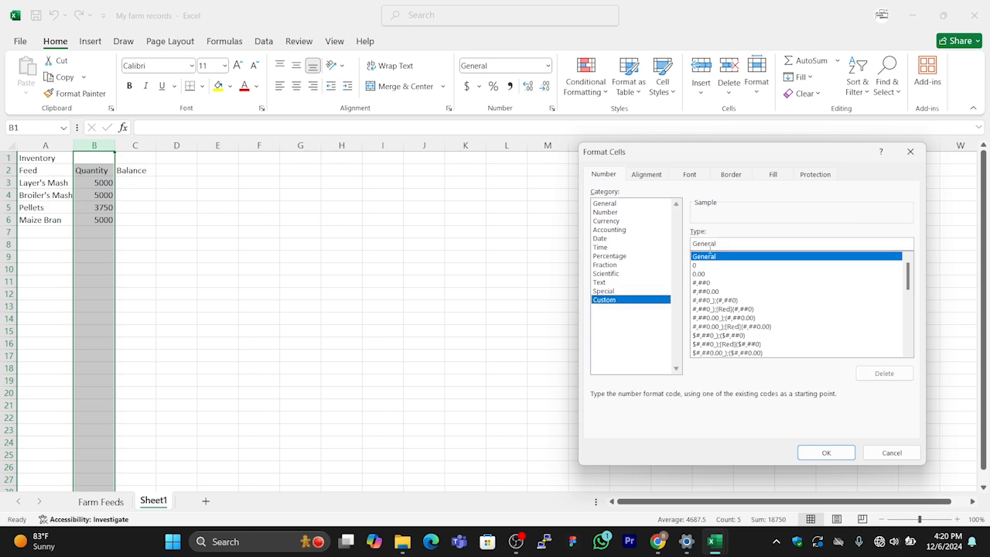
{"action": "left_click", "coordinate": [698, 266]}
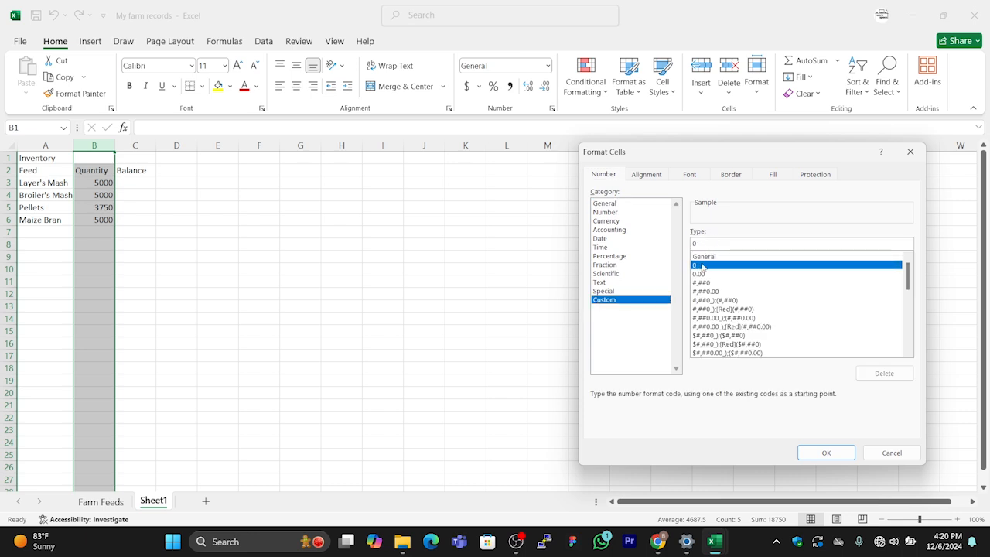
{"action": "left_click", "coordinate": [701, 257]}
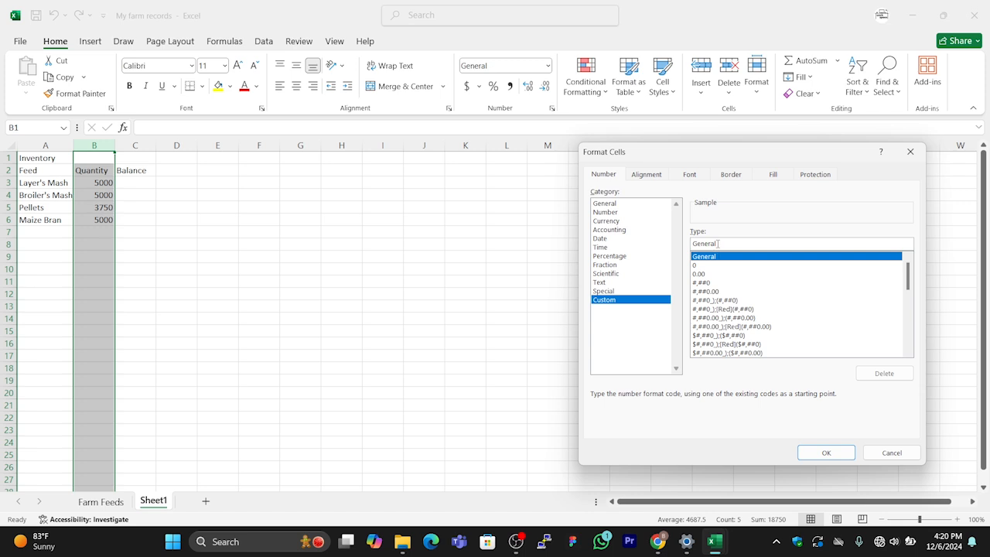
{"action": "left_click", "coordinate": [718, 244]}
{"action": "key", "text": "BackSpace"}
{"action": "key", "text": "BackSpace"}
{"action": "key", "text": "BackSpace"}
{"action": "key", "text": "BackSpace"}
{"action": "key", "text": "BackSpace"}
{"action": "key", "text": "BackSpace"}
{"action": "key", "text": "BackSpace"}
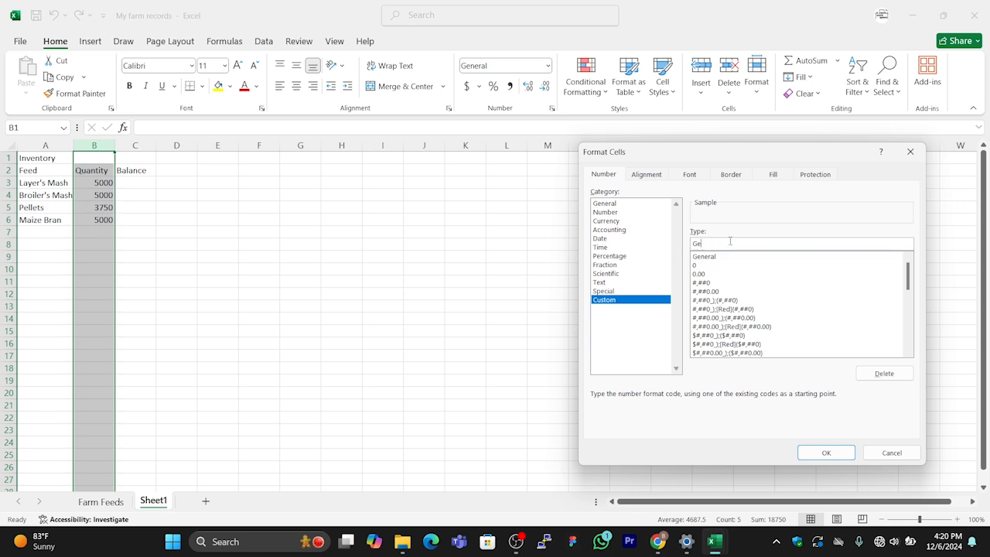
{"action": "type", "text": "0 \"kgs\""}
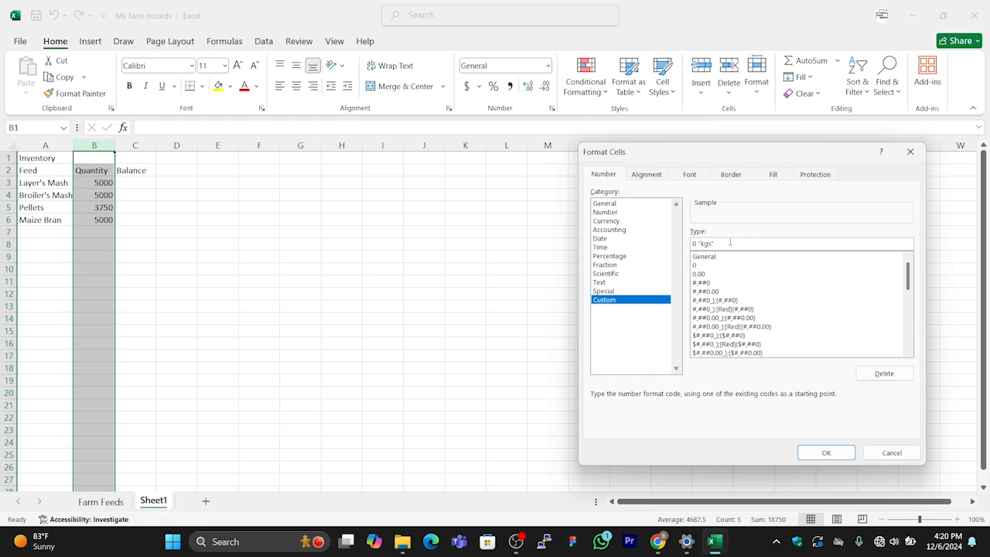
{"action": "left_click", "coordinate": [826, 452]}
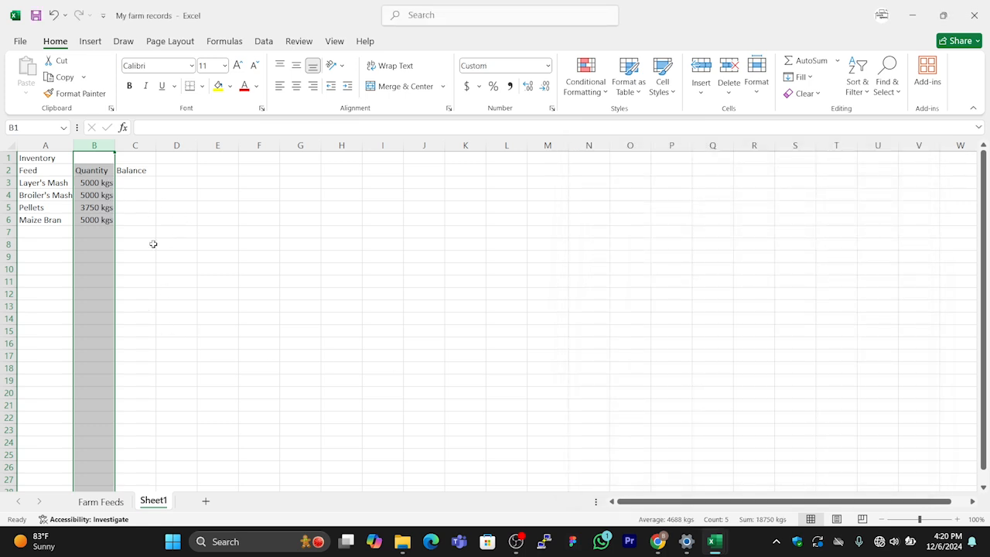
{"action": "left_click", "coordinate": [141, 224]}
Set the Inventory title to font size 22 and merge and center it across A1:C1.
{"action": "left_click_drag", "start_coordinate": [48, 157], "coordinate": [139, 156]}
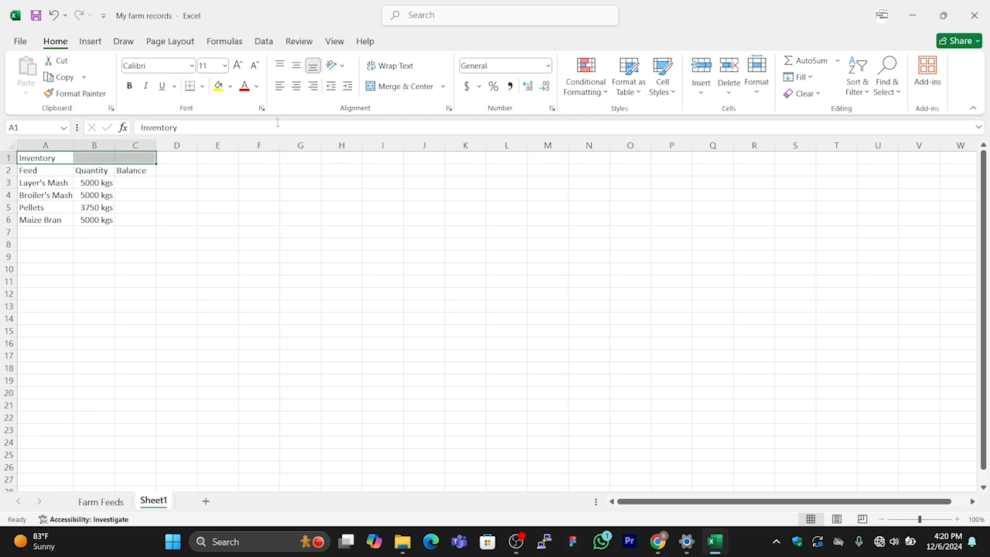
{"action": "left_click", "coordinate": [224, 66]}
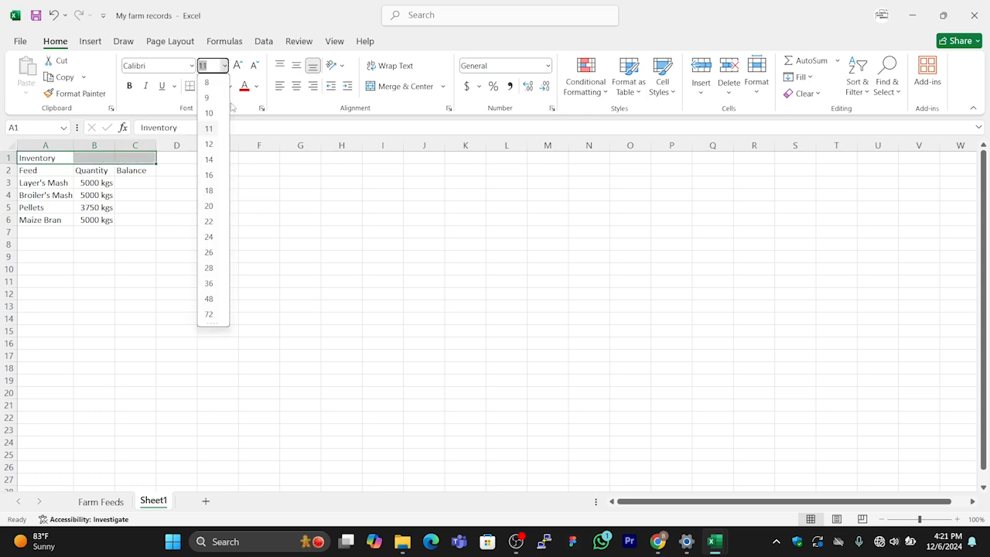
{"action": "left_click", "coordinate": [208, 221]}
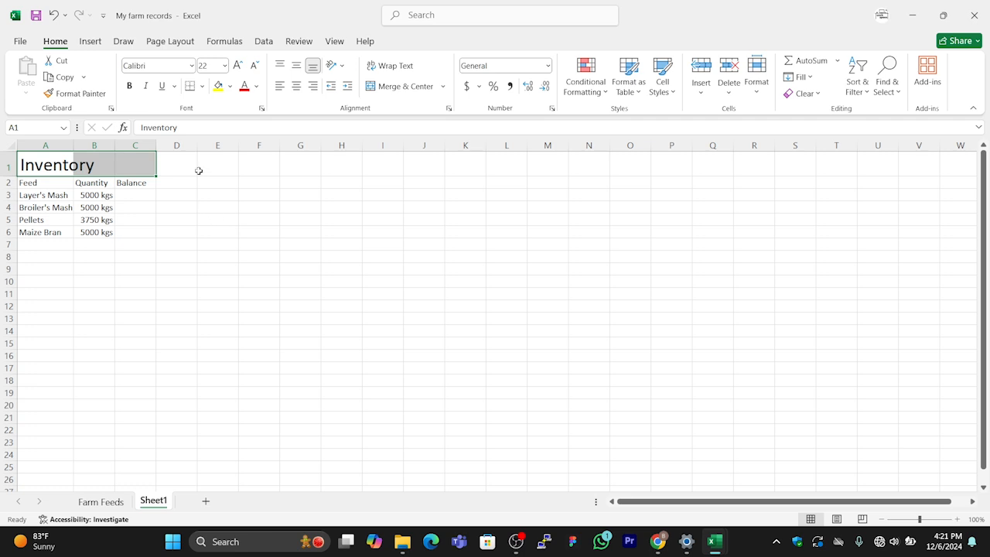
{"action": "left_click", "coordinate": [402, 86]}
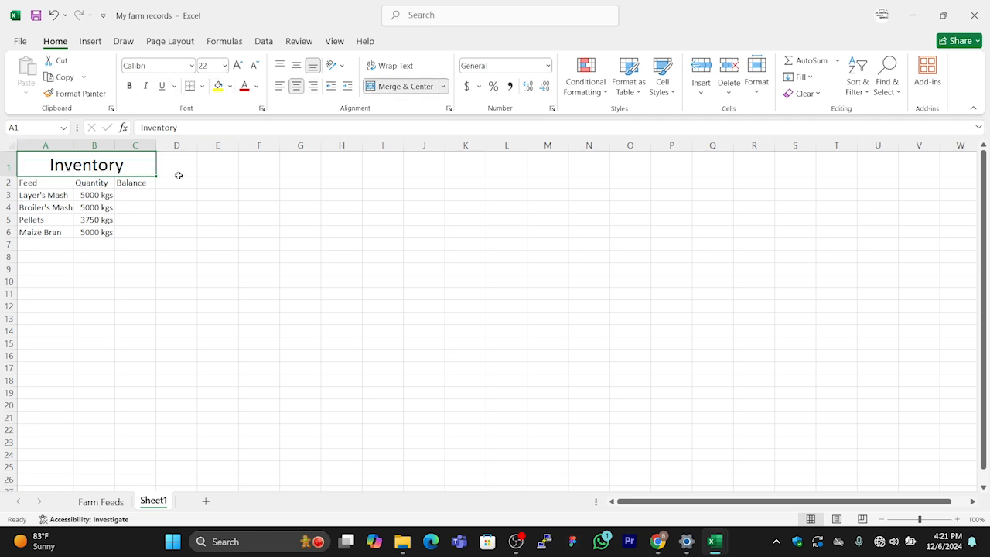
Fill the merged Inventory title cell with the orange theme color and make its text white.
{"action": "left_click", "coordinate": [222, 90]}
{"action": "left_click", "coordinate": [230, 86]}
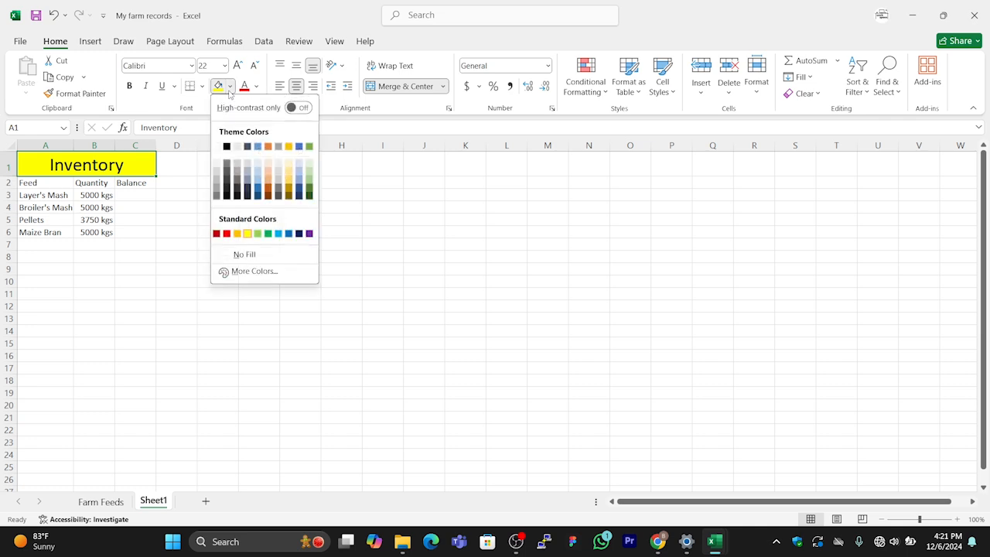
{"action": "left_click", "coordinate": [267, 146]}
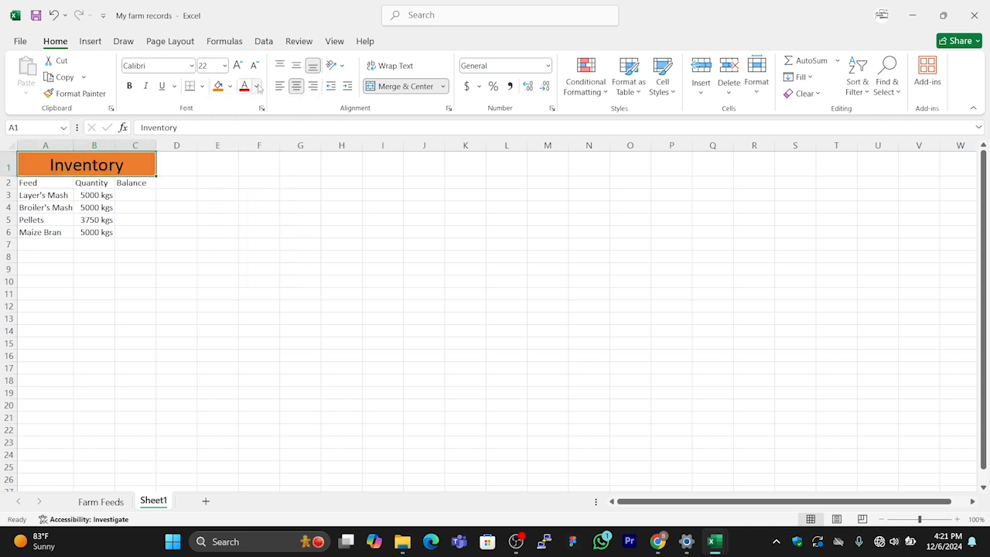
{"action": "left_click", "coordinate": [256, 86]}
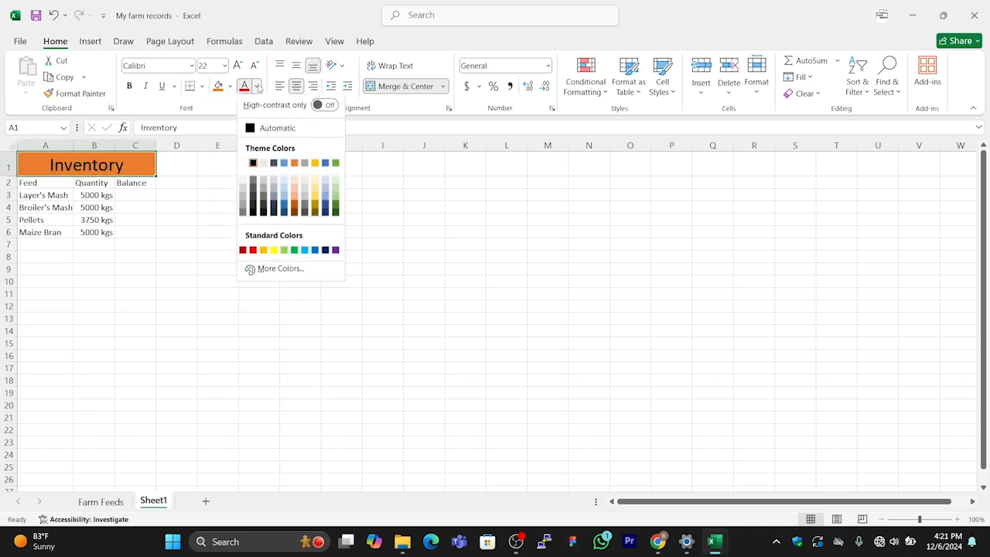
{"action": "left_click", "coordinate": [243, 165]}
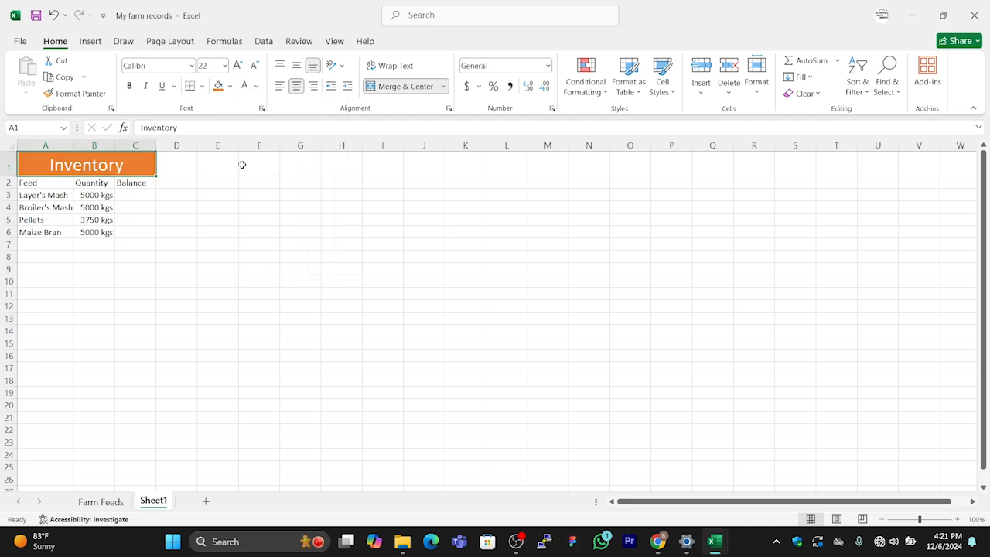
{"action": "left_click", "coordinate": [189, 234]}
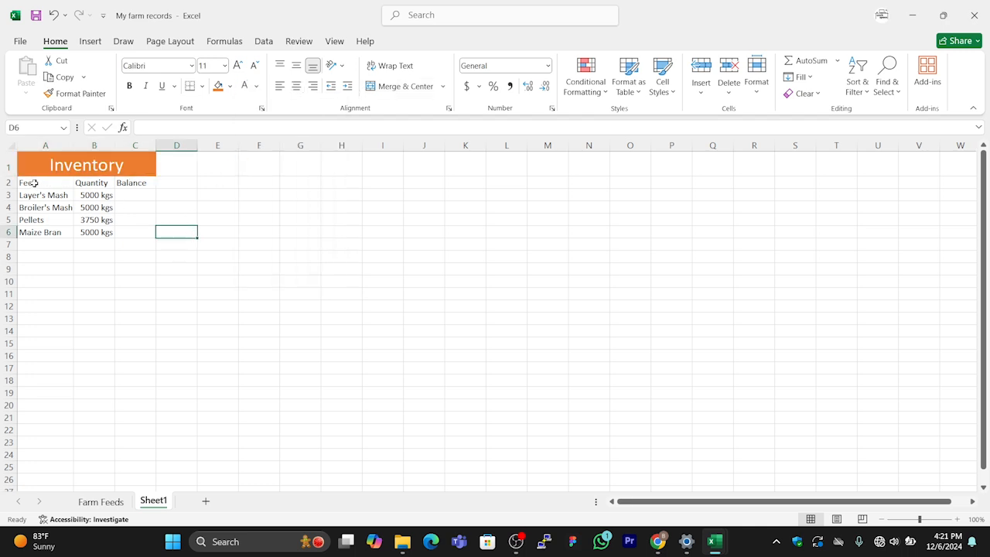
Format the Feed, Quantity and Balance headers in A2:C2 with a dark blue fill and bold white text.
{"action": "left_click_drag", "start_coordinate": [32, 184], "coordinate": [122, 181]}
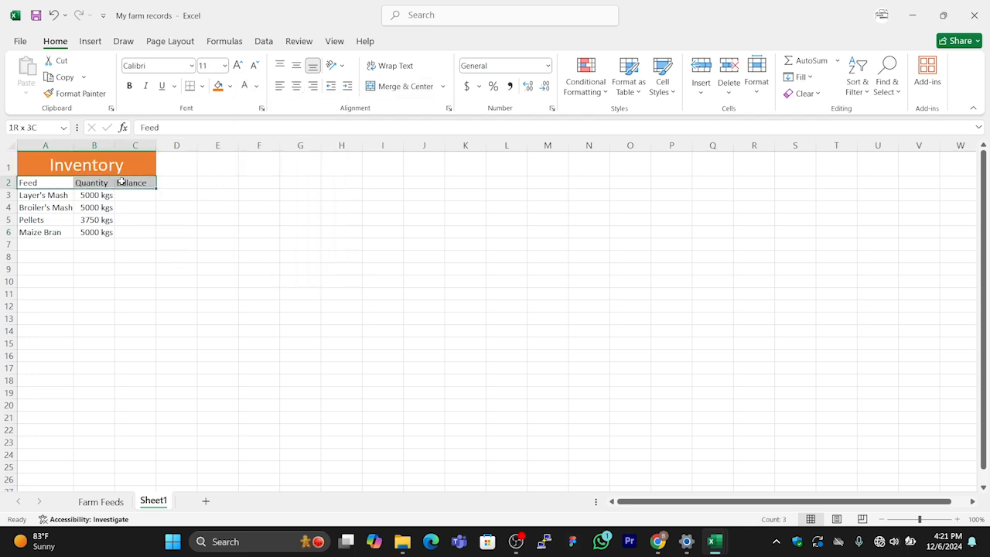
{"action": "left_click", "coordinate": [231, 87]}
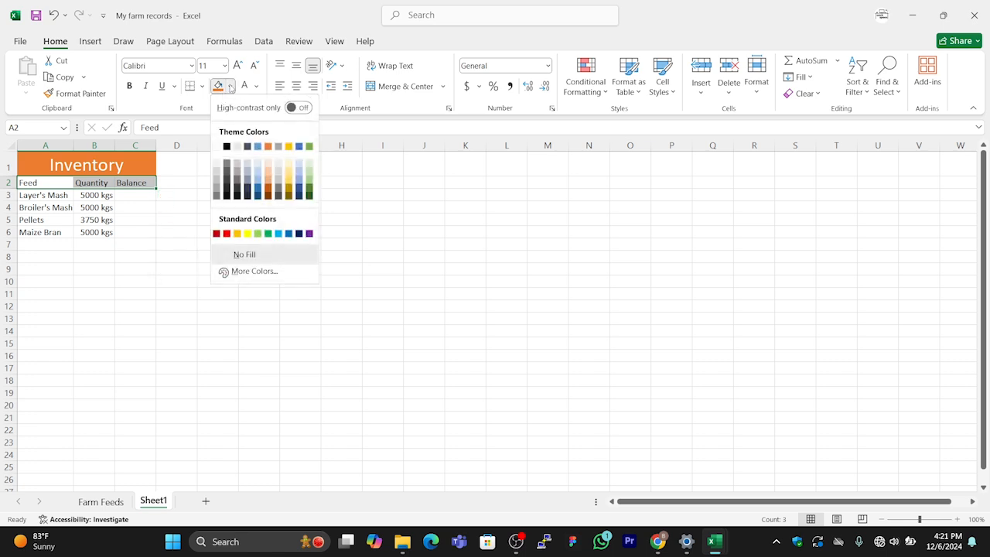
{"action": "left_click", "coordinate": [299, 234]}
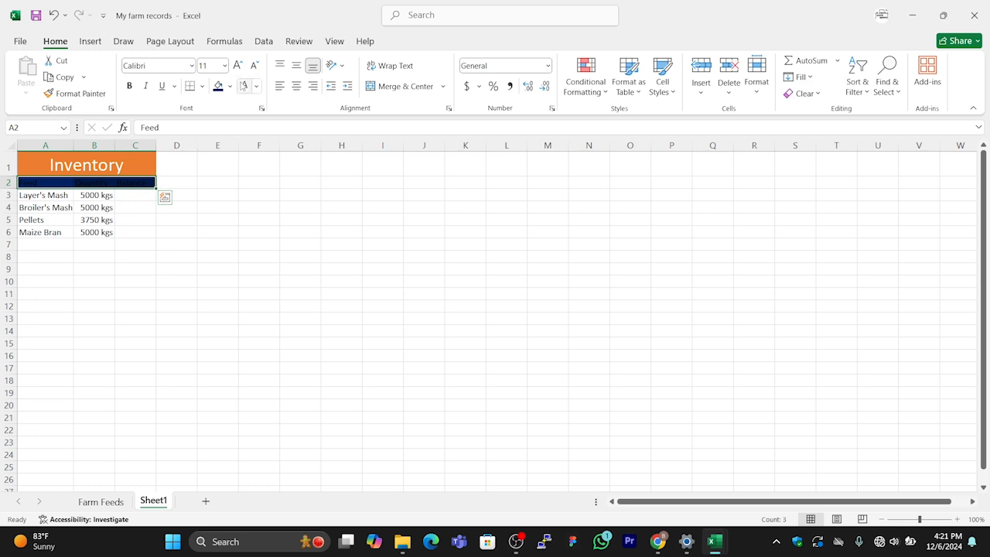
{"action": "left_click", "coordinate": [246, 88]}
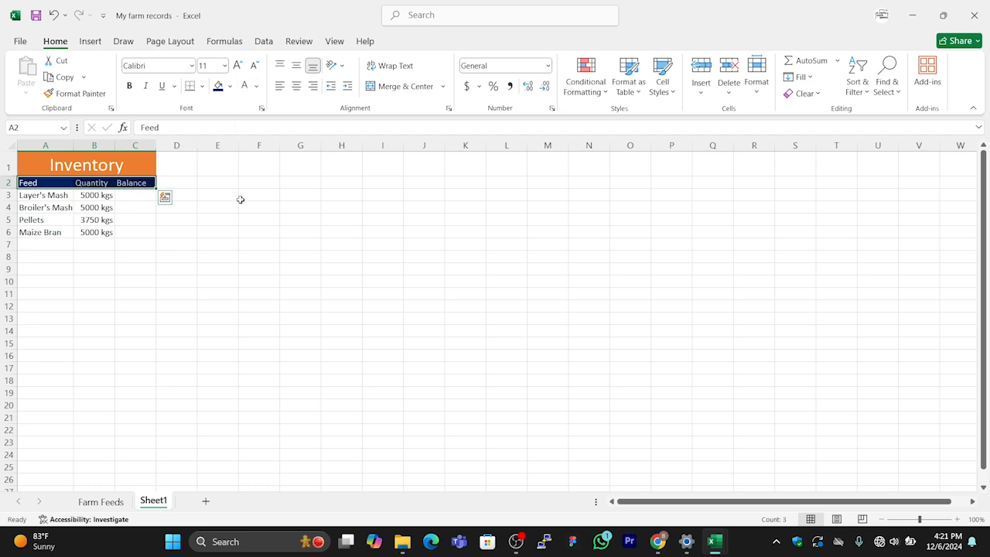
{"action": "left_click", "coordinate": [129, 85]}
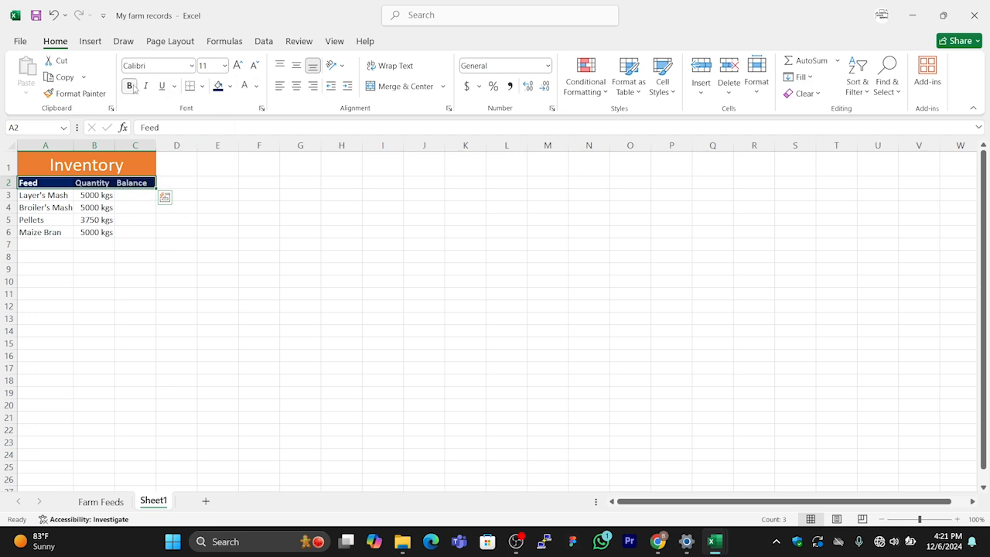
{"action": "left_click", "coordinate": [163, 246]}
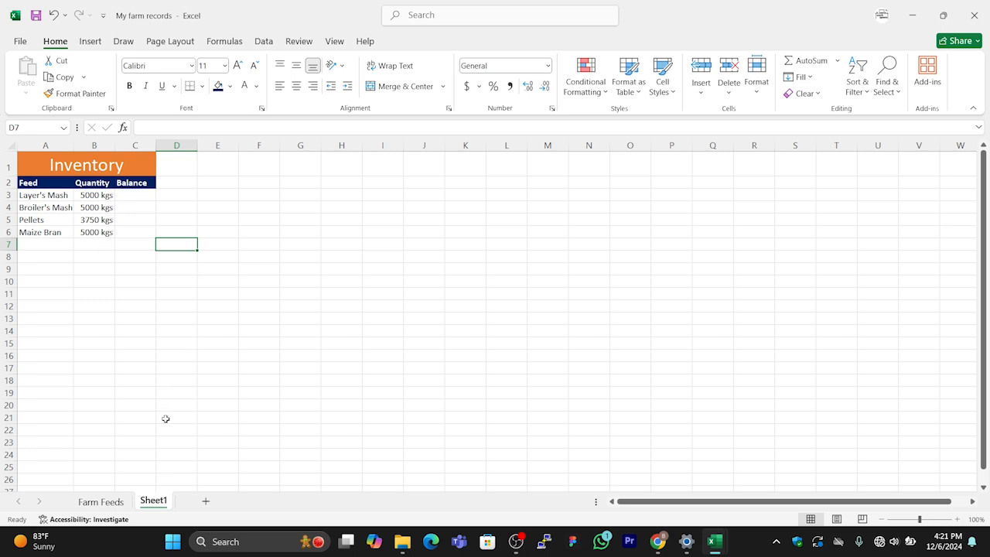
Switch to the Farm feeds workbook to examine its finished Inventory sheet layout, and return to My farm records.
{"action": "mouse_move", "coordinate": [712, 548]}
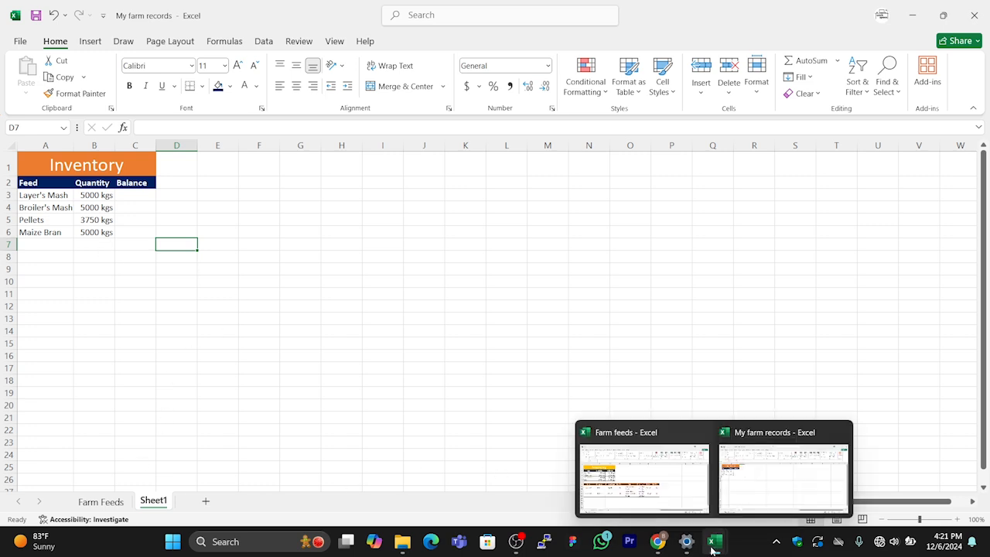
{"action": "left_click", "coordinate": [655, 503]}
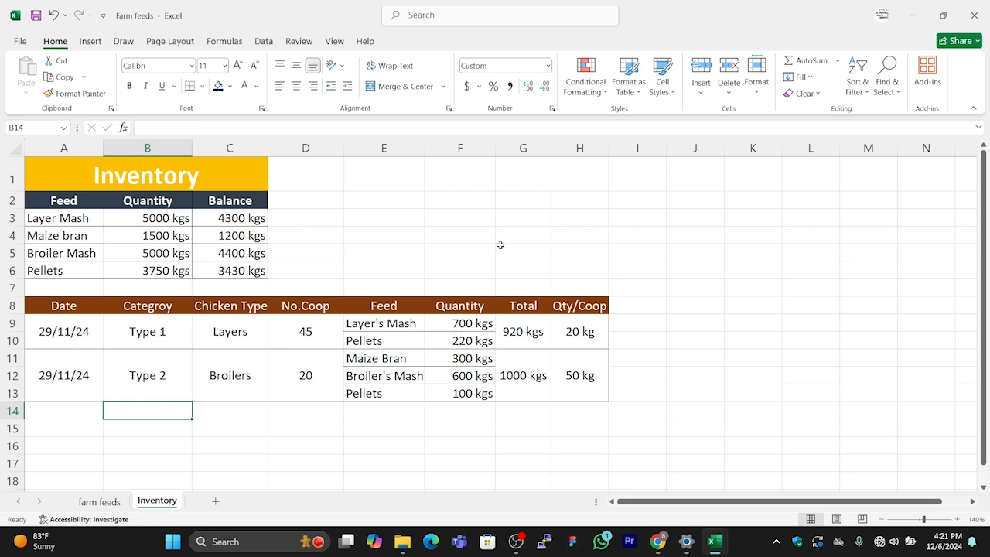
{"action": "mouse_move", "coordinate": [714, 548]}
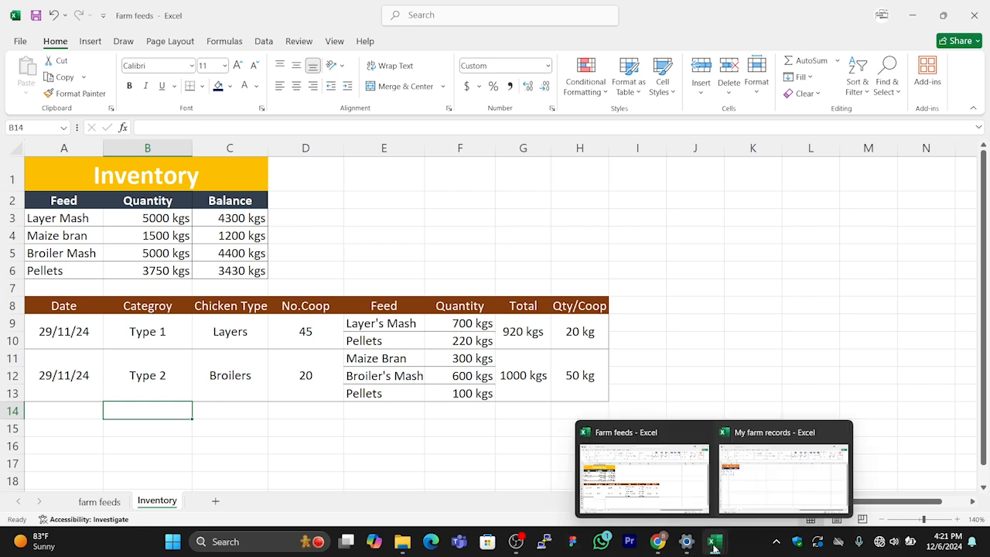
{"action": "left_click", "coordinate": [782, 478]}
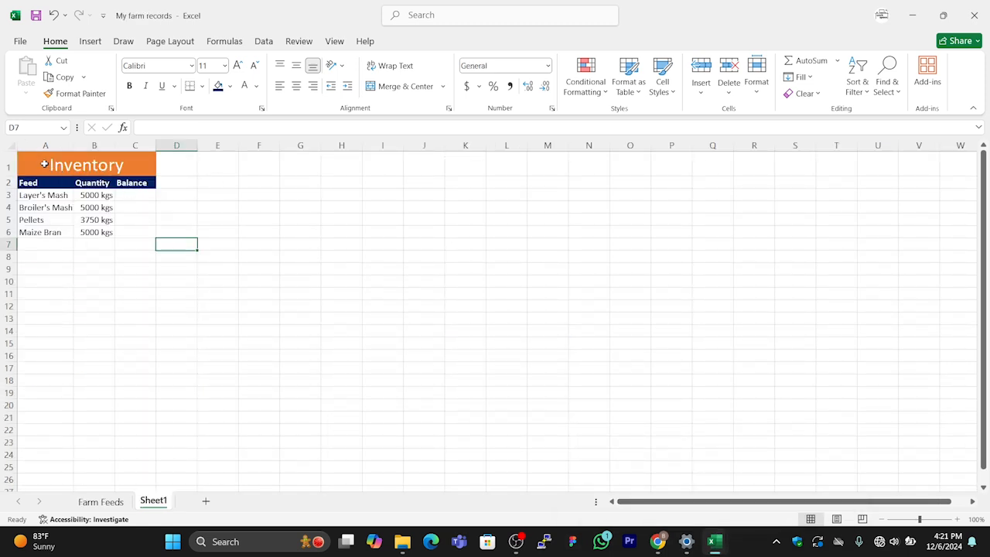
Apply all borders to the Inventory table in A1:C6.
{"action": "left_click_drag", "start_coordinate": [44, 164], "coordinate": [56, 227]}
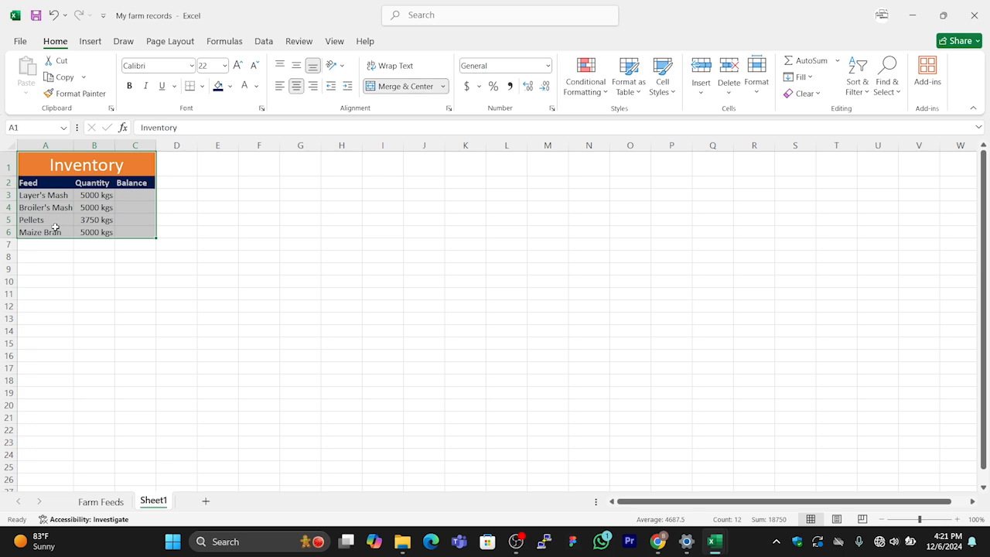
{"action": "left_click", "coordinate": [202, 87]}
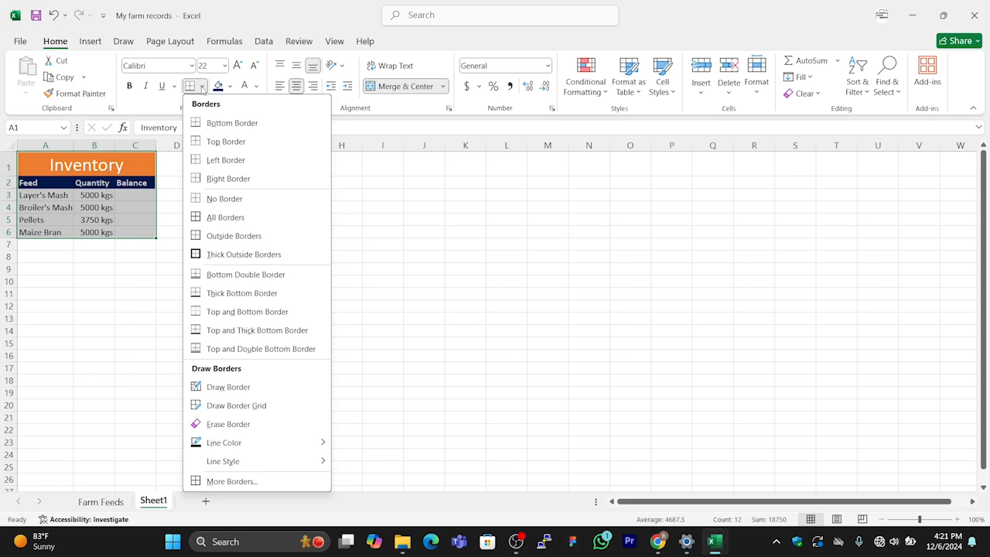
{"action": "left_click", "coordinate": [223, 219]}
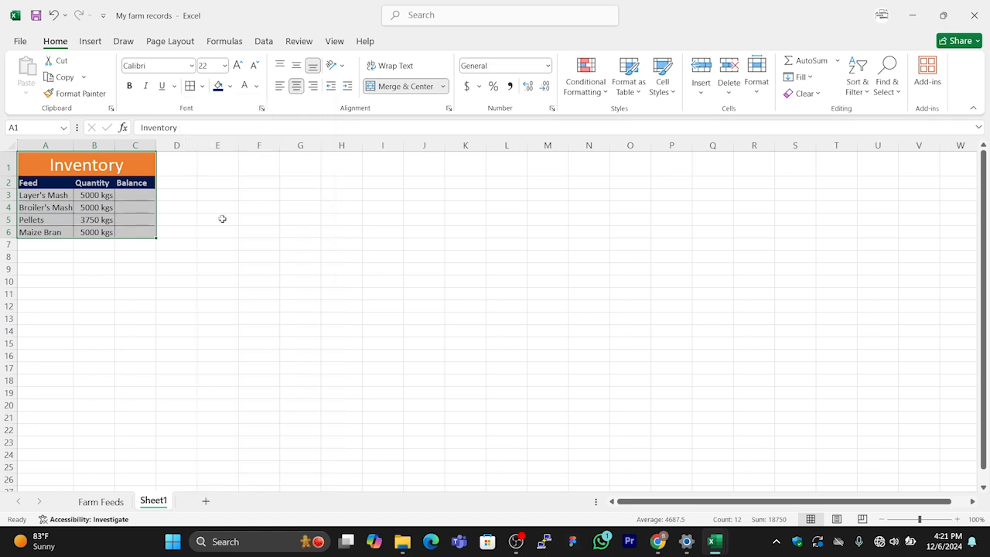
{"action": "left_click", "coordinate": [193, 255]}
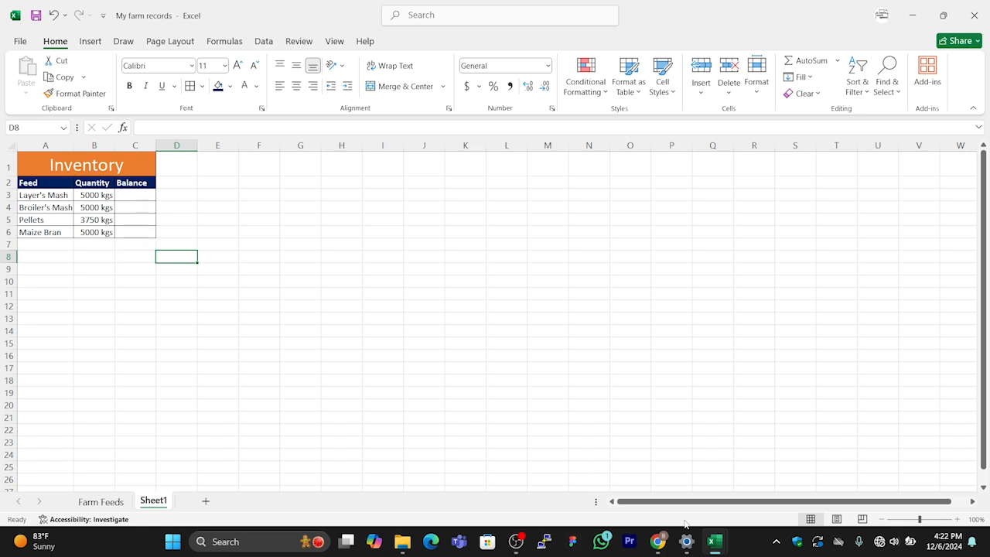
Switch to the Farm feeds workbook and copy the header row A8:H8, from Date to Qty/Coop, on its Inventory sheet.
{"action": "mouse_move", "coordinate": [705, 545]}
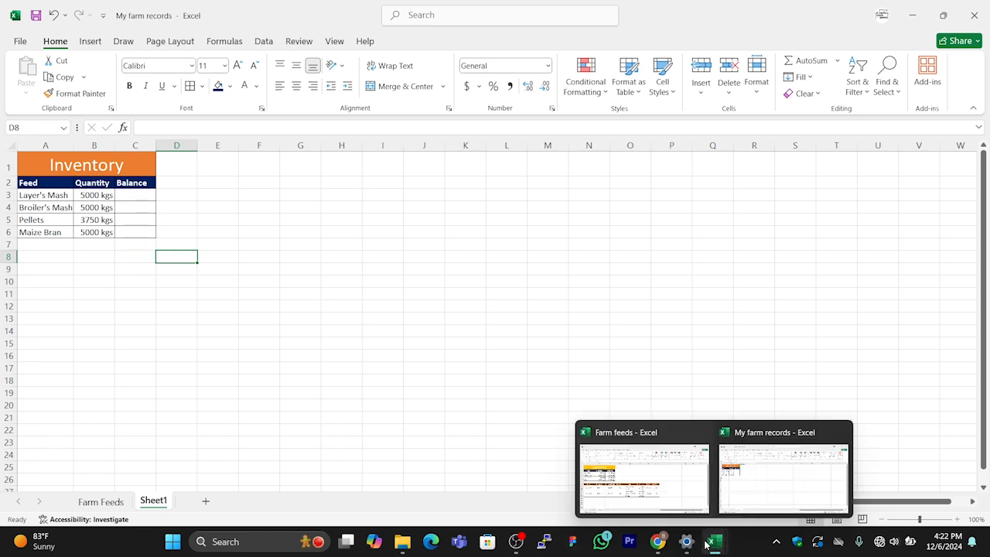
{"action": "left_click", "coordinate": [678, 489]}
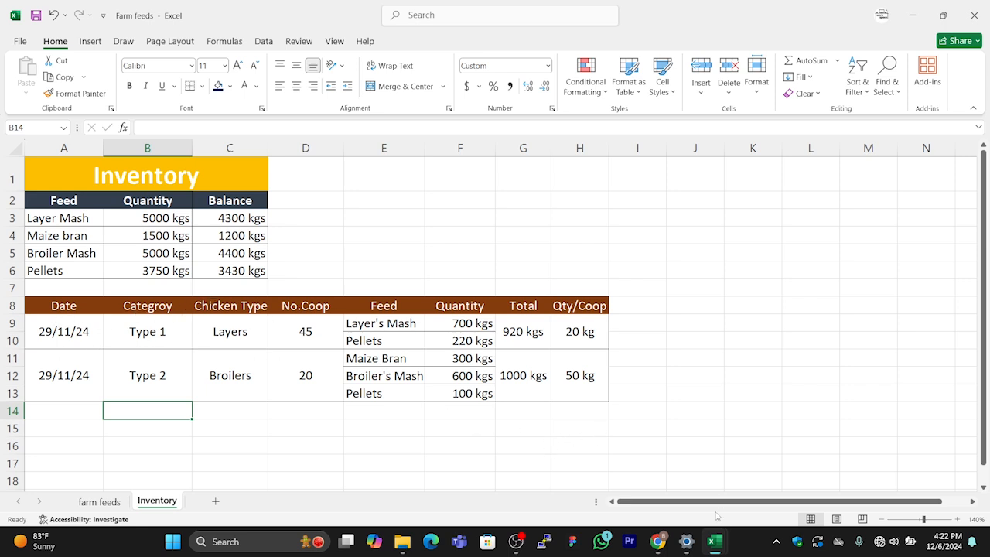
{"action": "mouse_move", "coordinate": [715, 546]}
{"action": "left_click_drag", "start_coordinate": [39, 305], "coordinate": [564, 307]}
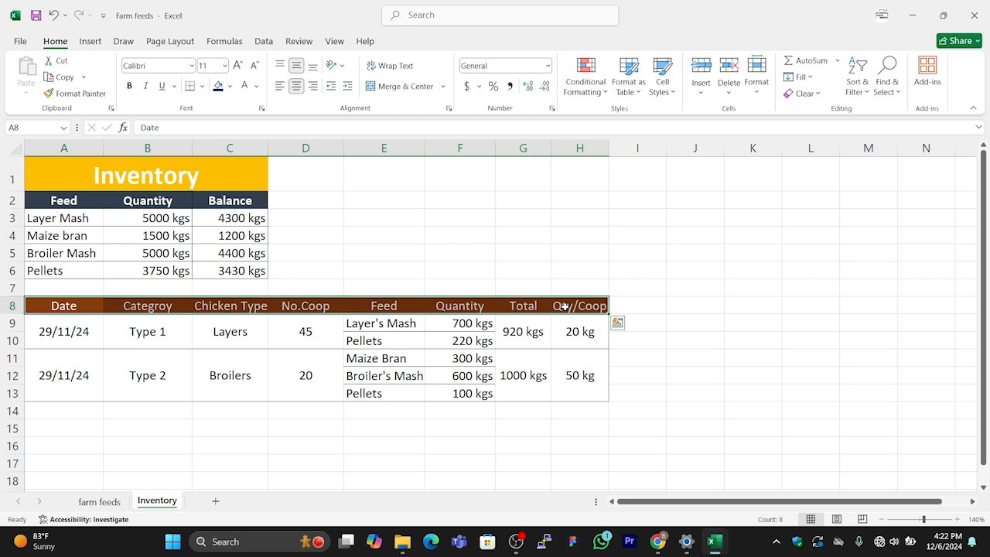
{"action": "key", "text": "ctrl+c"}
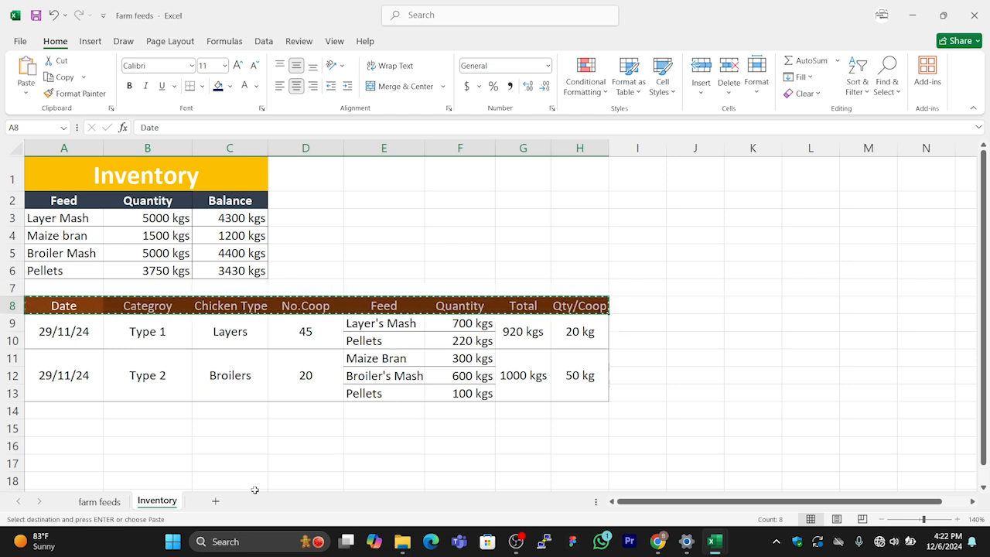
{"action": "left_click", "coordinate": [65, 307]}
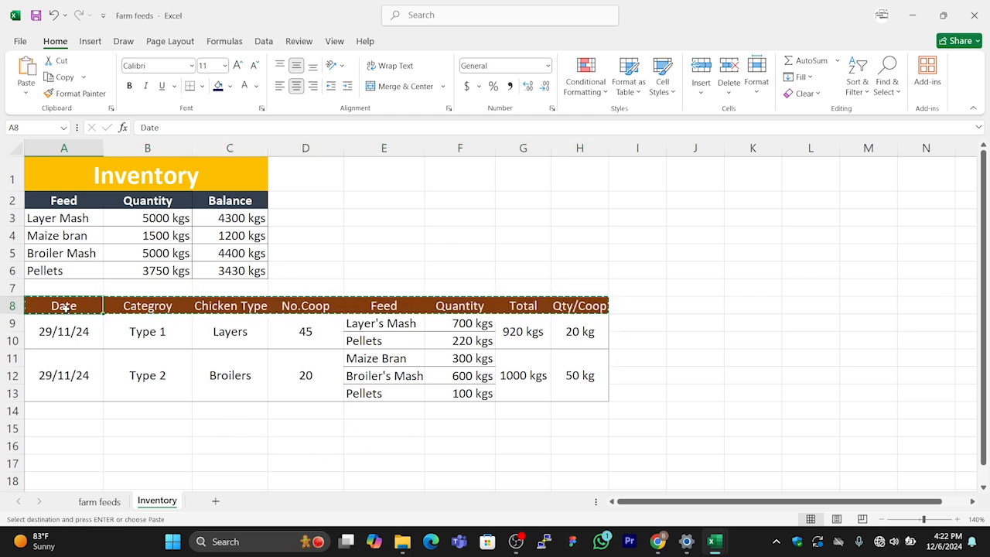
{"action": "left_click_drag", "start_coordinate": [65, 306], "coordinate": [567, 303]}
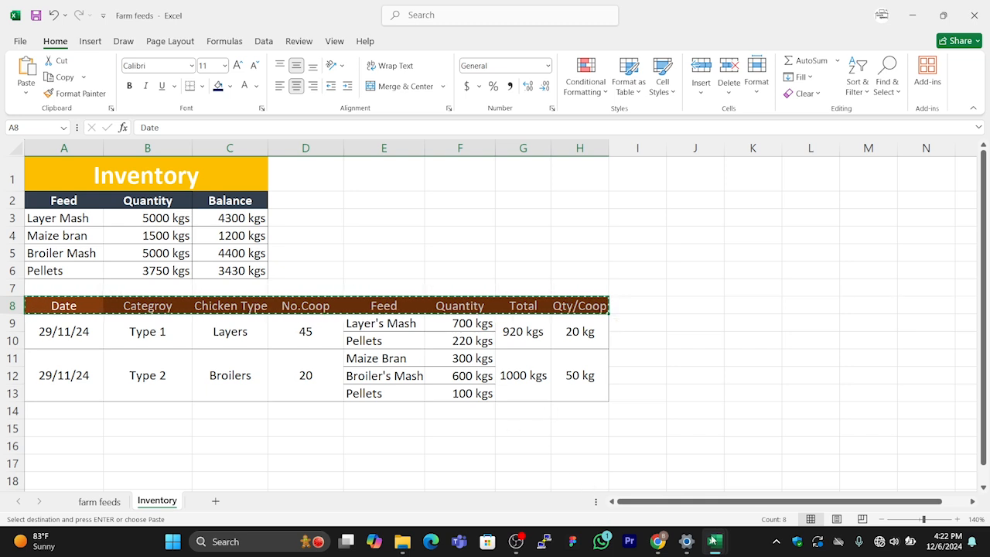
Return to My farm records and paste the copied header row at A8 of Sheet1.
{"action": "mouse_move", "coordinate": [712, 539]}
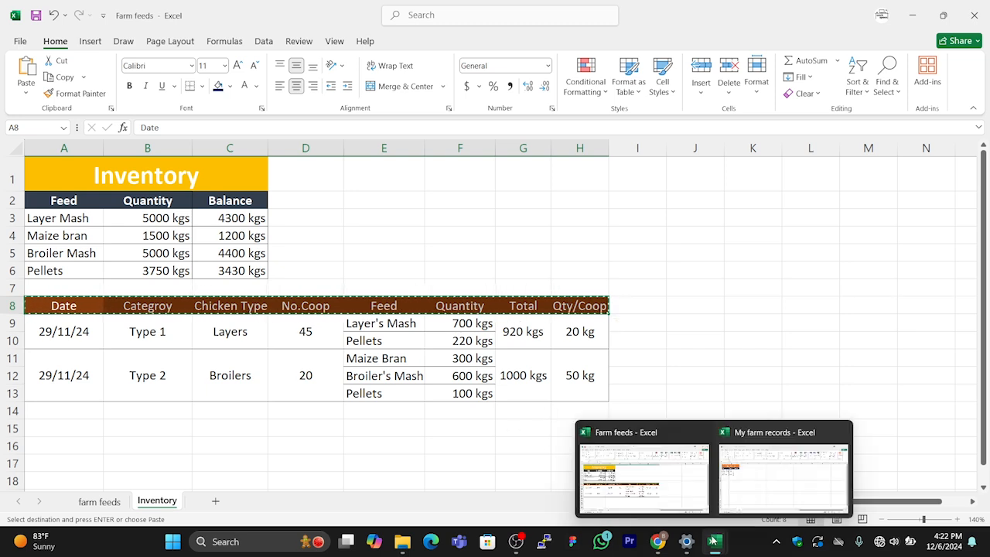
{"action": "left_click", "coordinate": [757, 489]}
{"action": "left_click", "coordinate": [37, 262]}
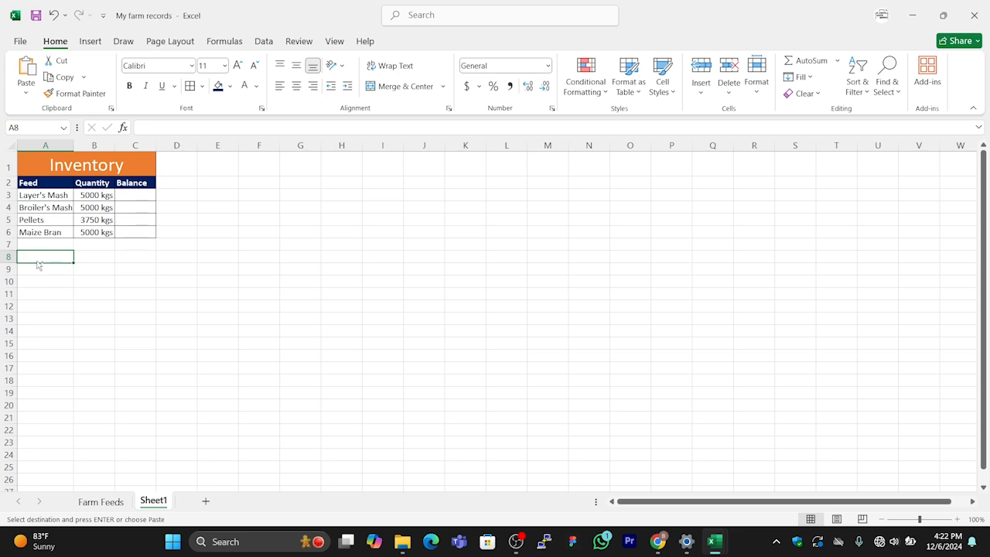
{"action": "key", "text": "ctrl+v"}
{"action": "left_click", "coordinate": [239, 320]}
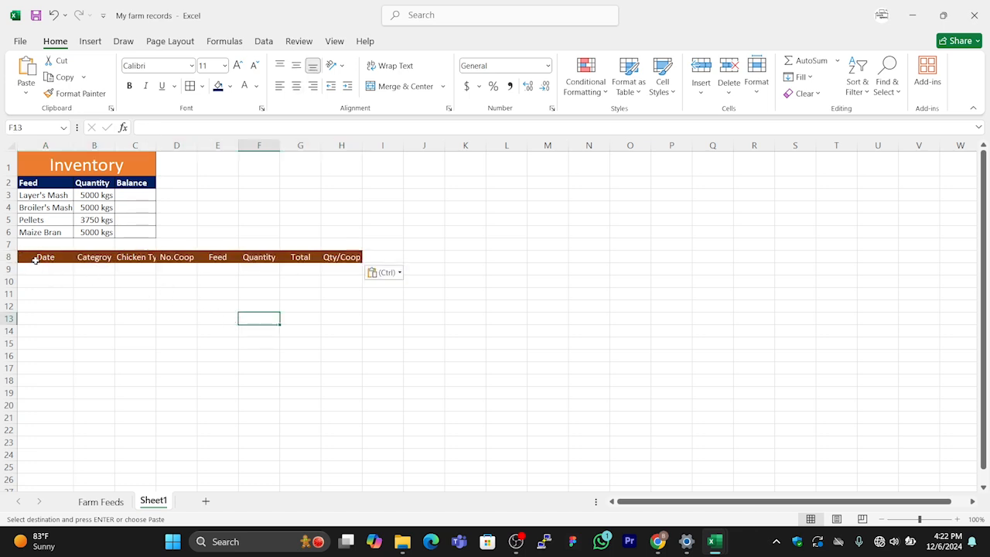
Set the headers in A8:H8 to the automatic font color and remove their fill.
{"action": "left_click_drag", "start_coordinate": [33, 257], "coordinate": [339, 254]}
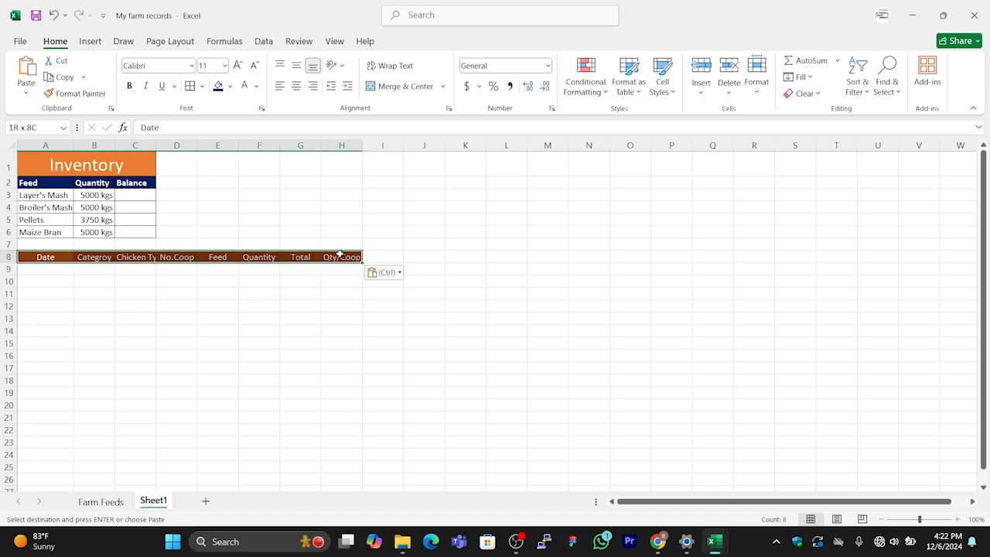
{"action": "left_click", "coordinate": [256, 86]}
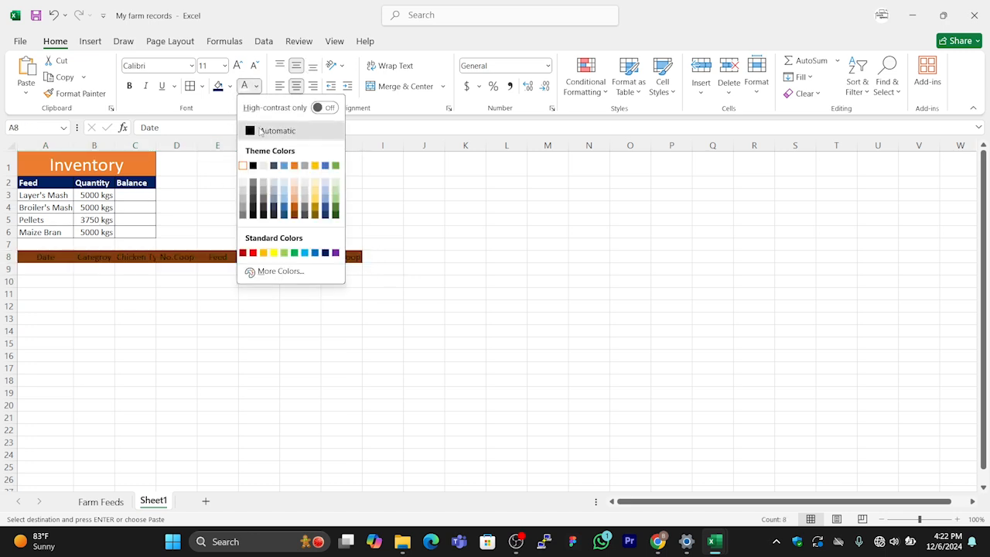
{"action": "left_click", "coordinate": [267, 130]}
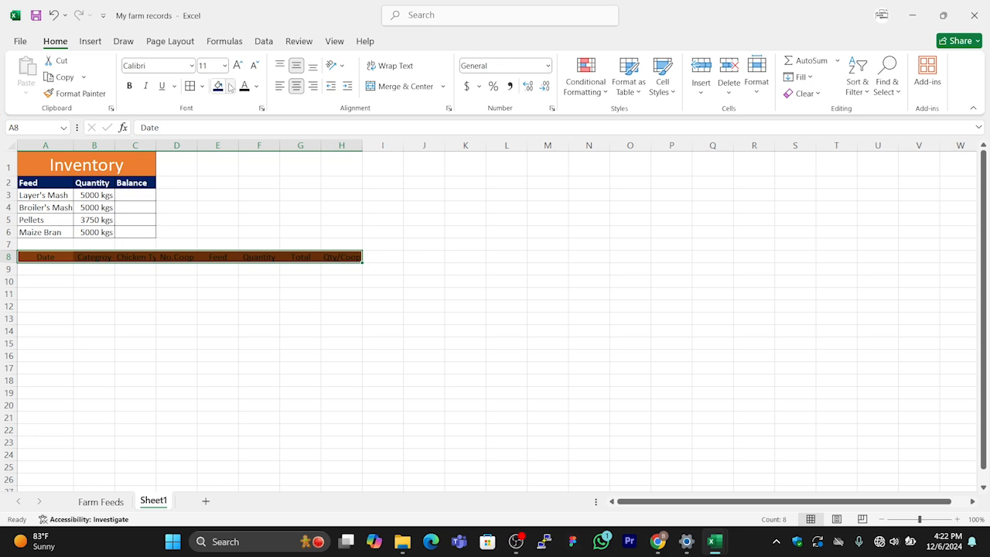
{"action": "left_click", "coordinate": [230, 86]}
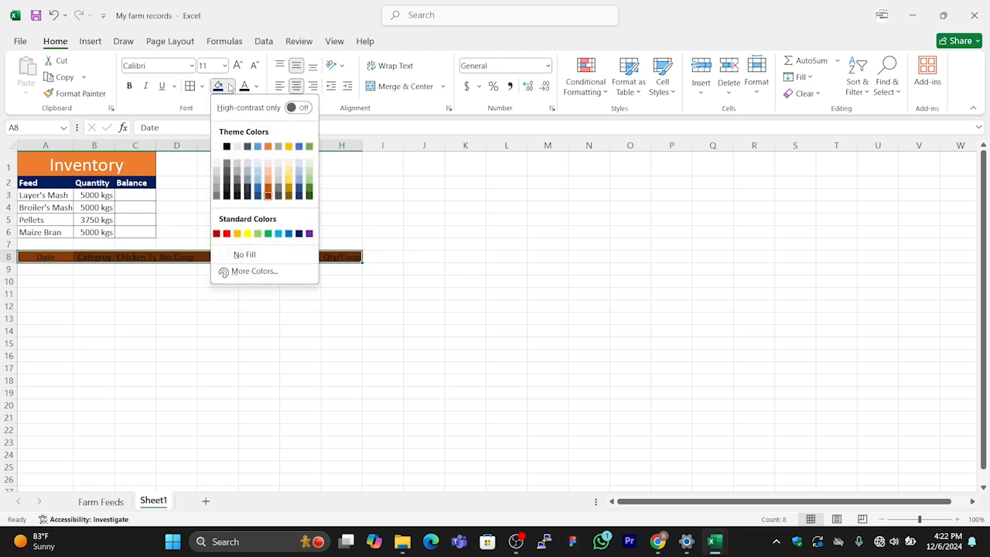
{"action": "left_click", "coordinate": [244, 256]}
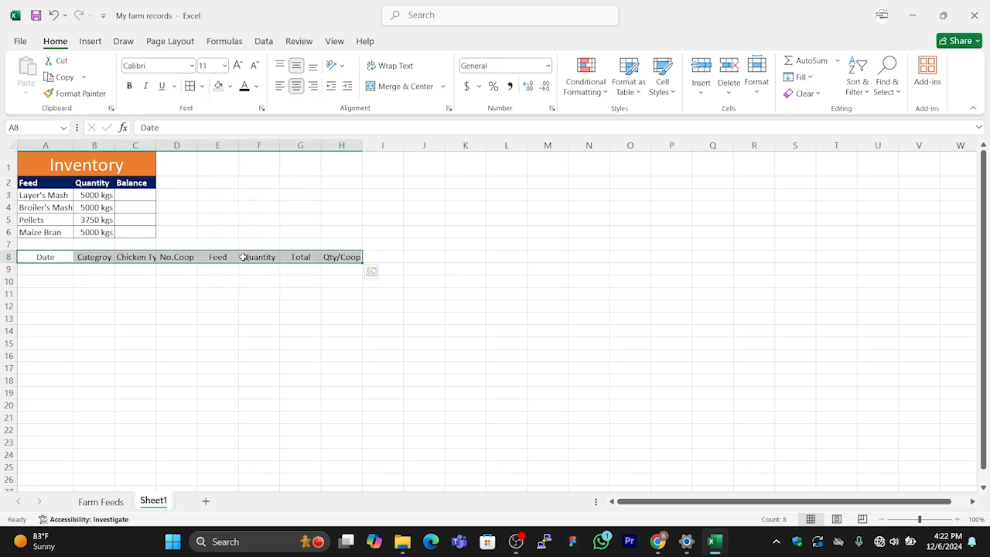
Enter the date 12/6/2024 in A9 under the Date header.
{"action": "left_click", "coordinate": [35, 270]}
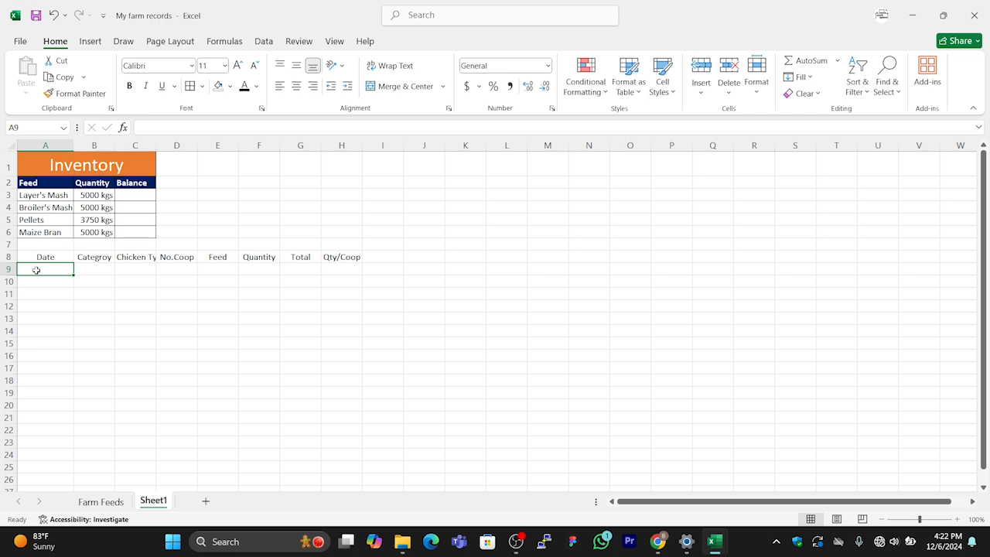
{"action": "type", "text": "12/"}
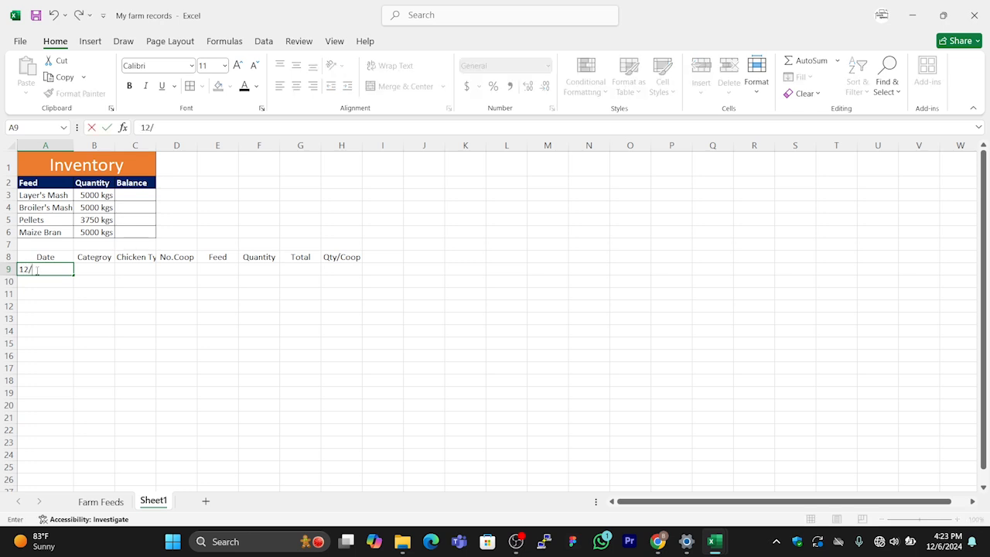
{"action": "type", "text": "6/2024"}
{"action": "left_click", "coordinate": [84, 340]}
Enter Type 1 as the category in B9, checking its spelling against the Farm feeds workbook.
{"action": "left_click", "coordinate": [105, 274]}
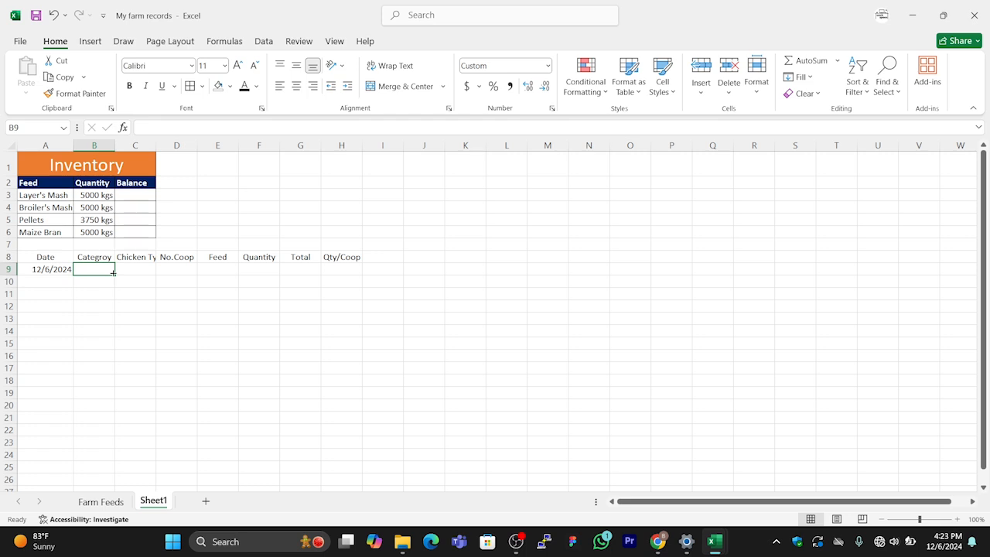
{"action": "type", "text": "Type1"}
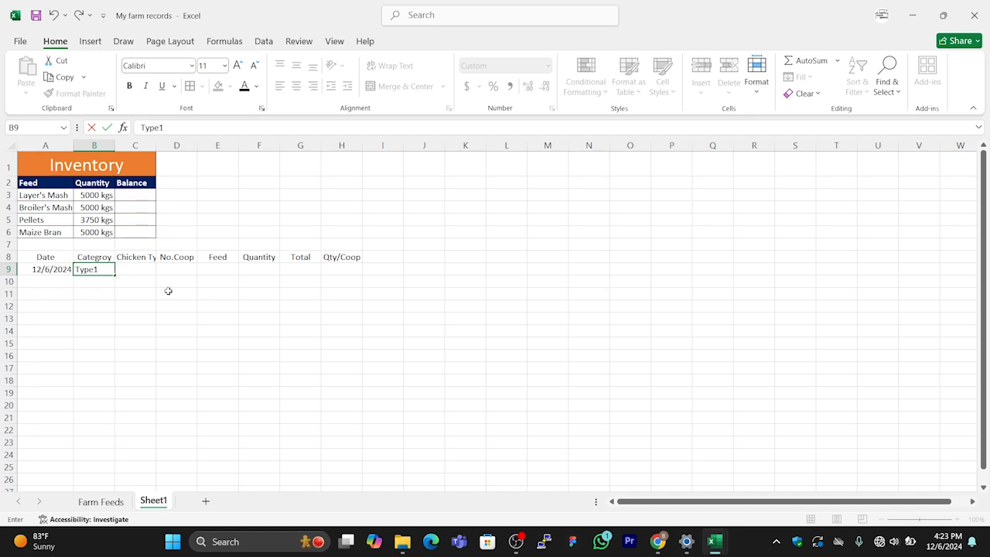
{"action": "mouse_move", "coordinate": [722, 549]}
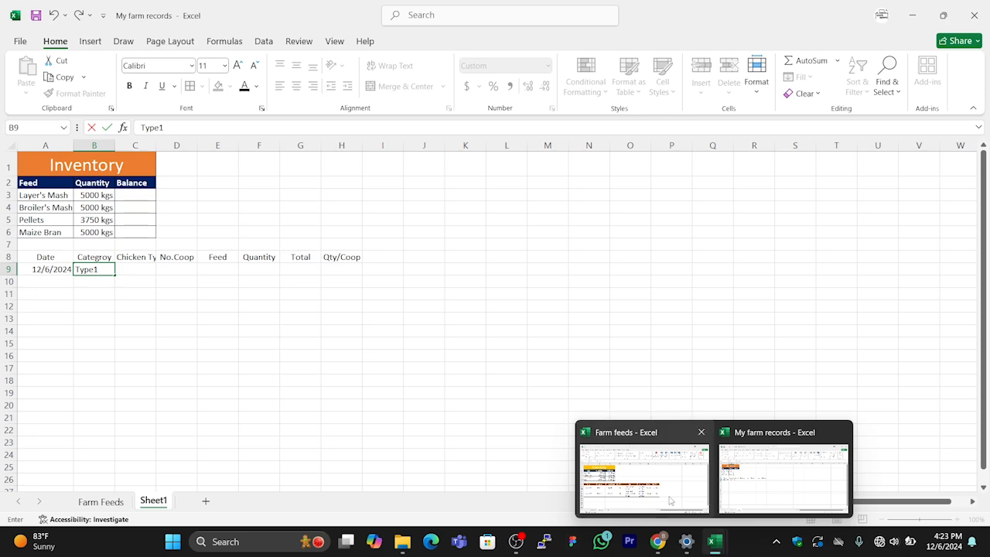
{"action": "left_click", "coordinate": [642, 473]}
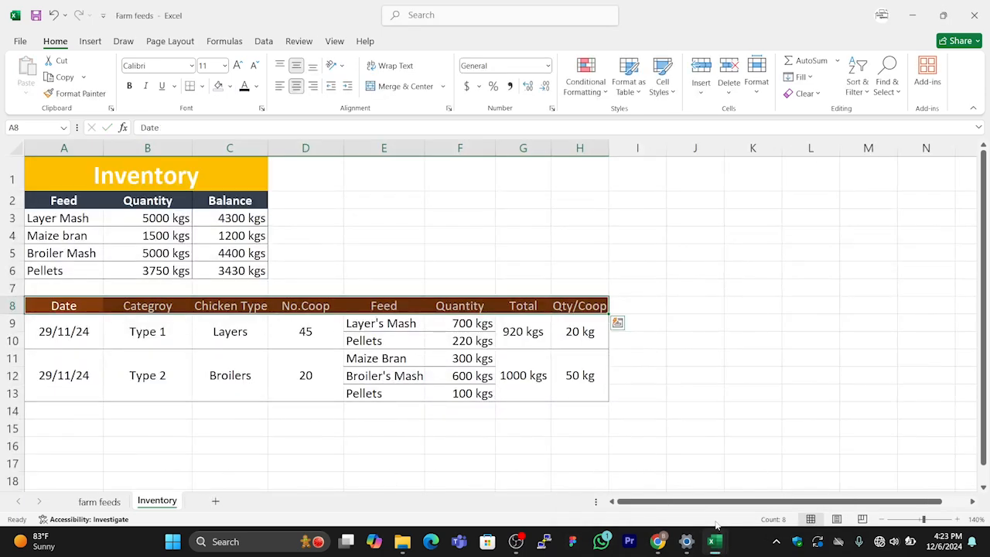
{"action": "mouse_move", "coordinate": [716, 541]}
{"action": "left_click", "coordinate": [765, 483]}
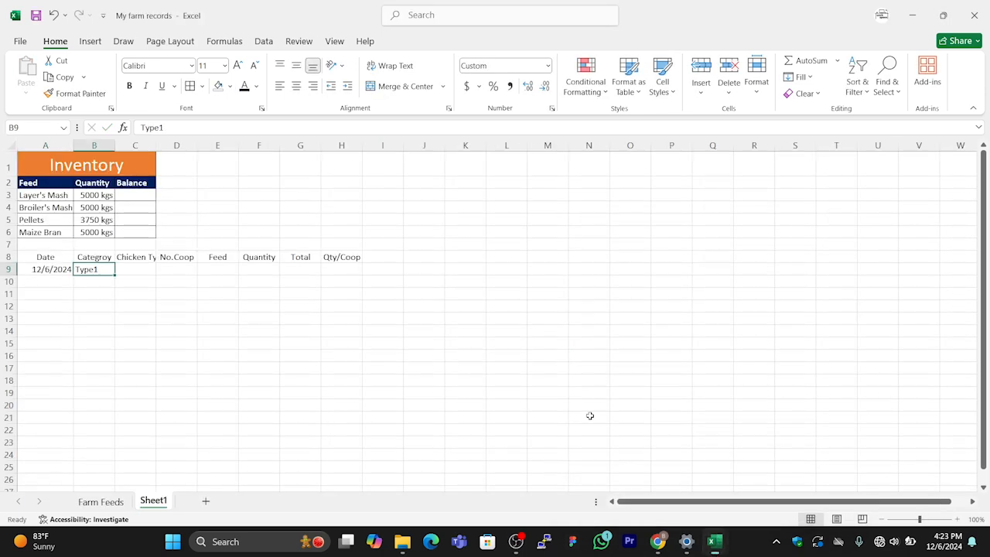
{"action": "double_click", "coordinate": [100, 271]}
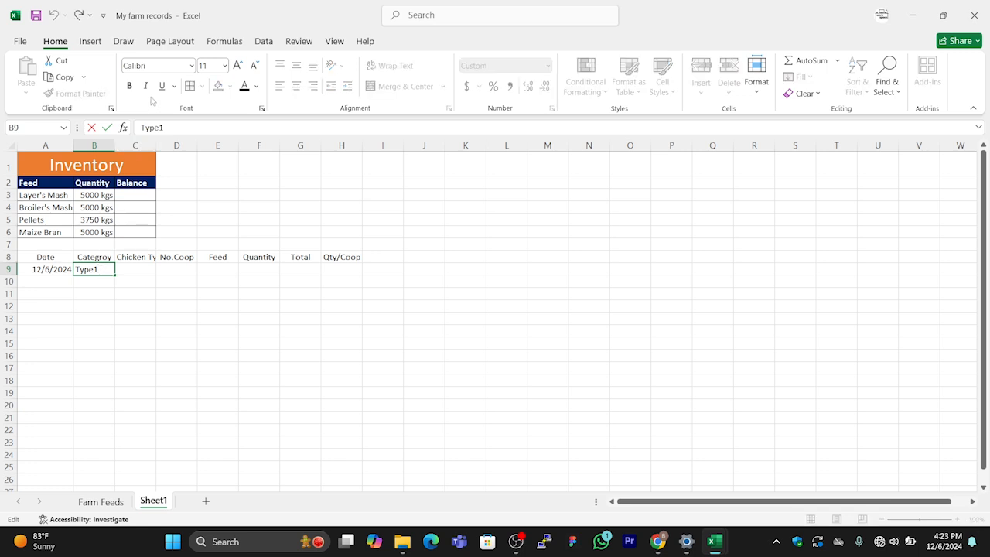
{"action": "left_click", "coordinate": [159, 127]}
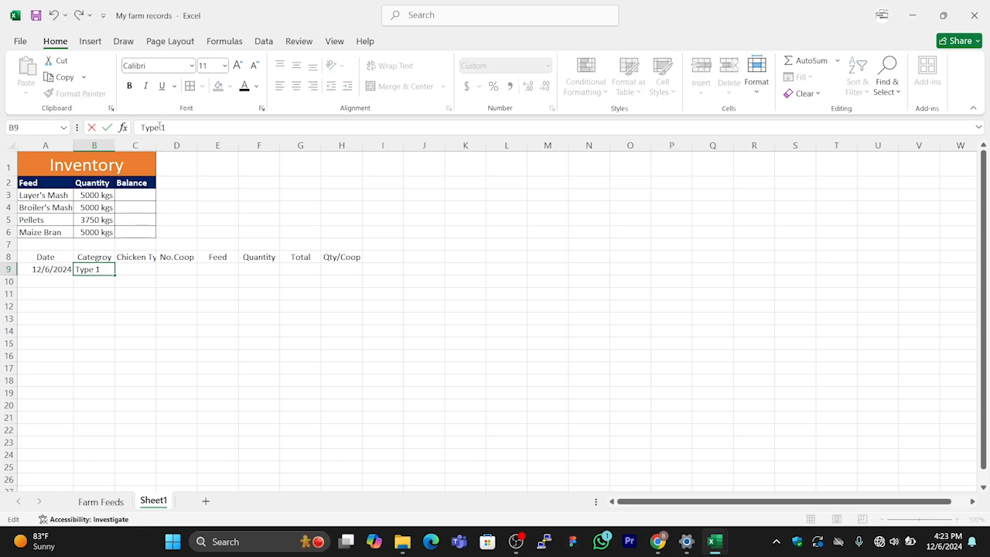
Enter Layers as the chicken type in C9.
{"action": "left_click", "coordinate": [140, 270]}
{"action": "type", "text": "La"}
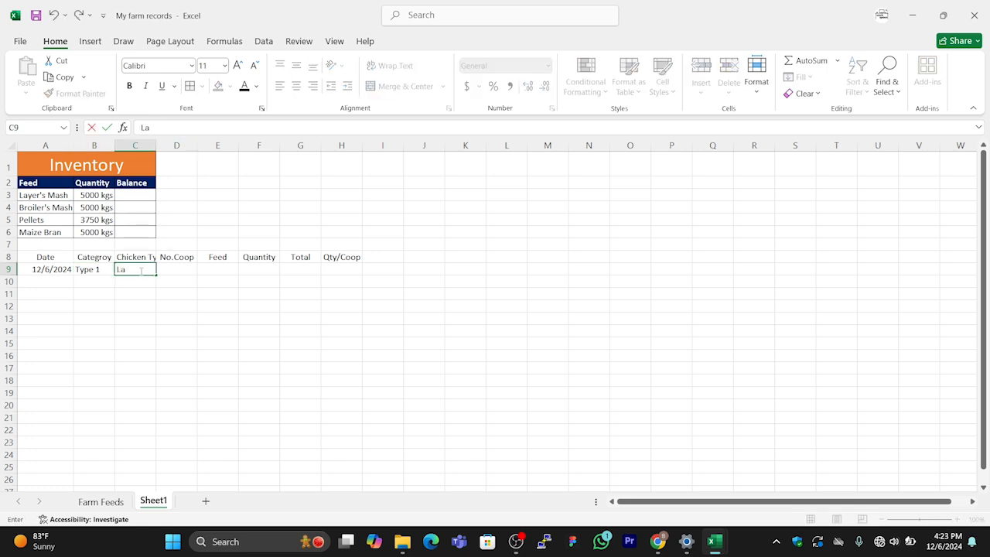
{"action": "type", "text": "yers"}
Look up the Layers coop number in the Farm feeds workbook and enter 45 in D9 of My farm records.
{"action": "left_click", "coordinate": [181, 270]}
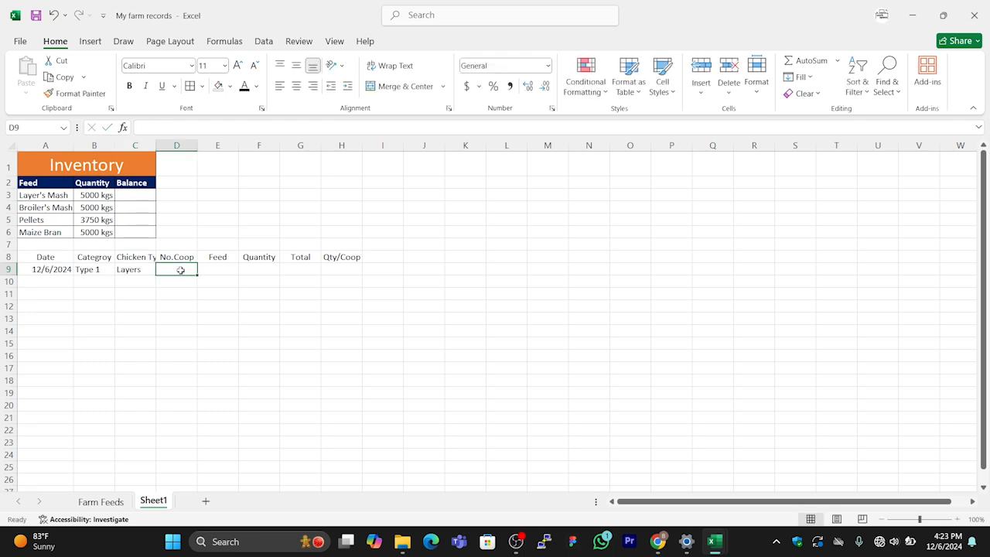
{"action": "mouse_move", "coordinate": [708, 544]}
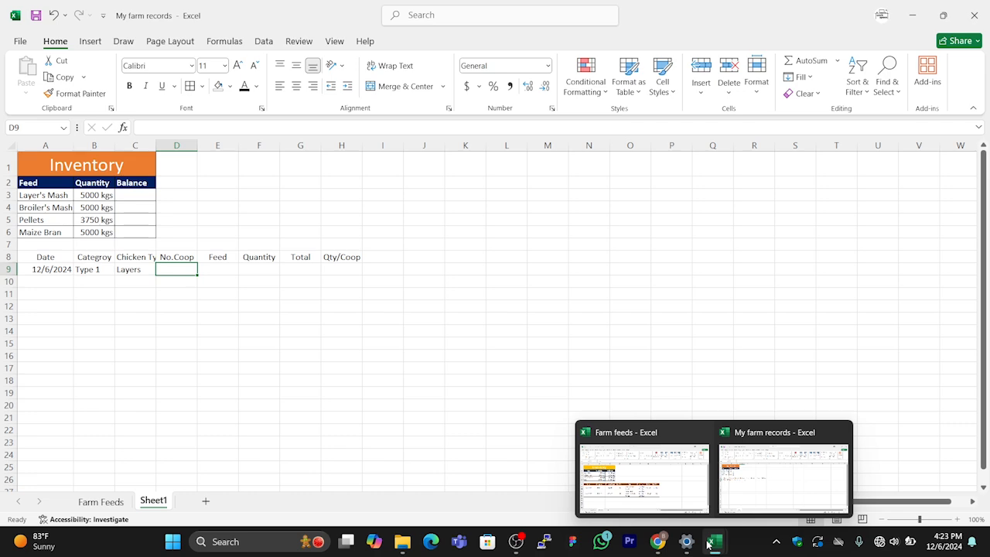
{"action": "left_click", "coordinate": [674, 468]}
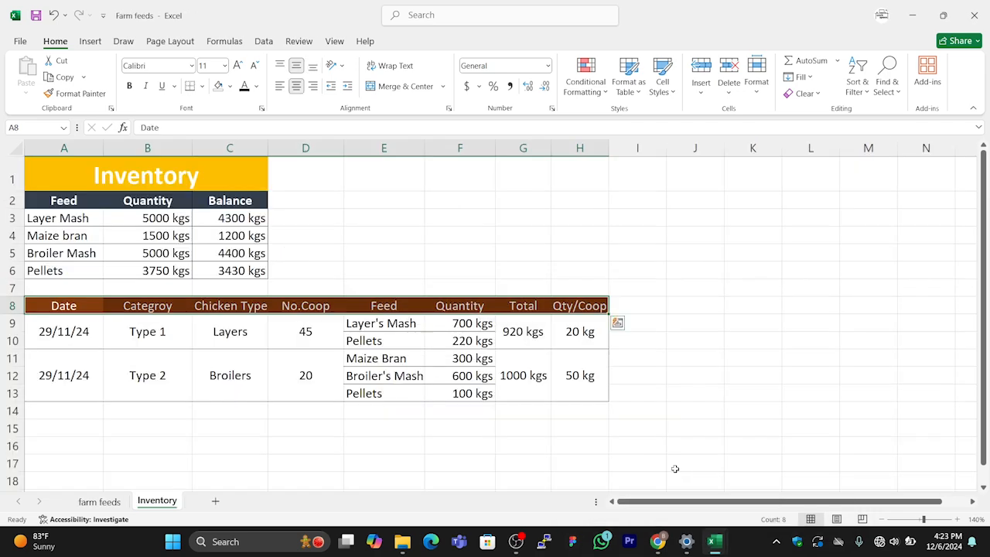
{"action": "mouse_move", "coordinate": [712, 545]}
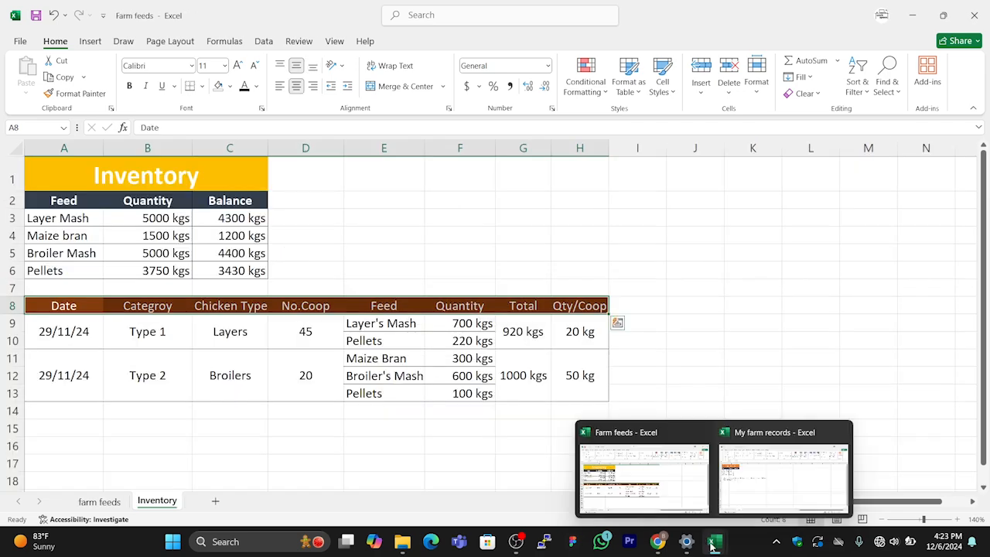
{"action": "left_click", "coordinate": [774, 480]}
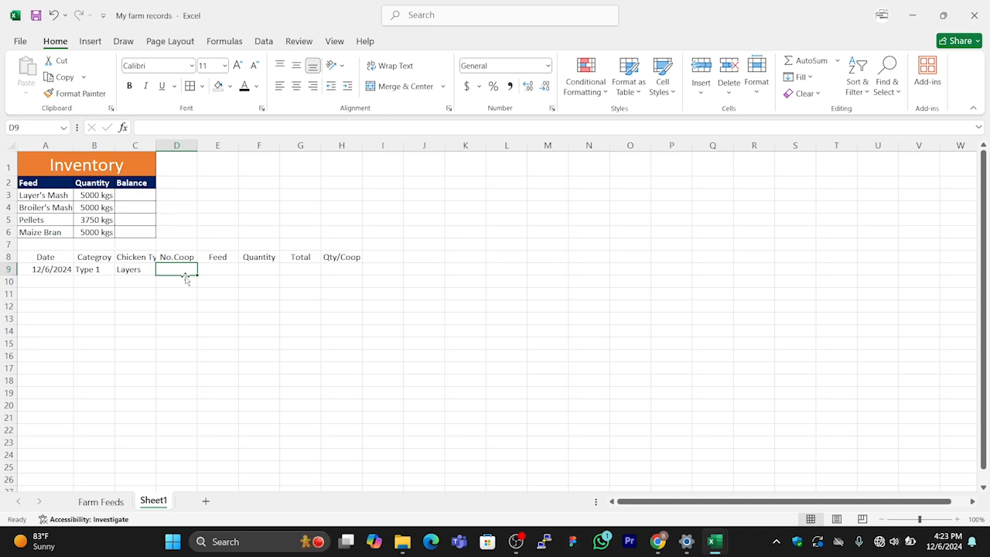
{"action": "type", "text": "45"}
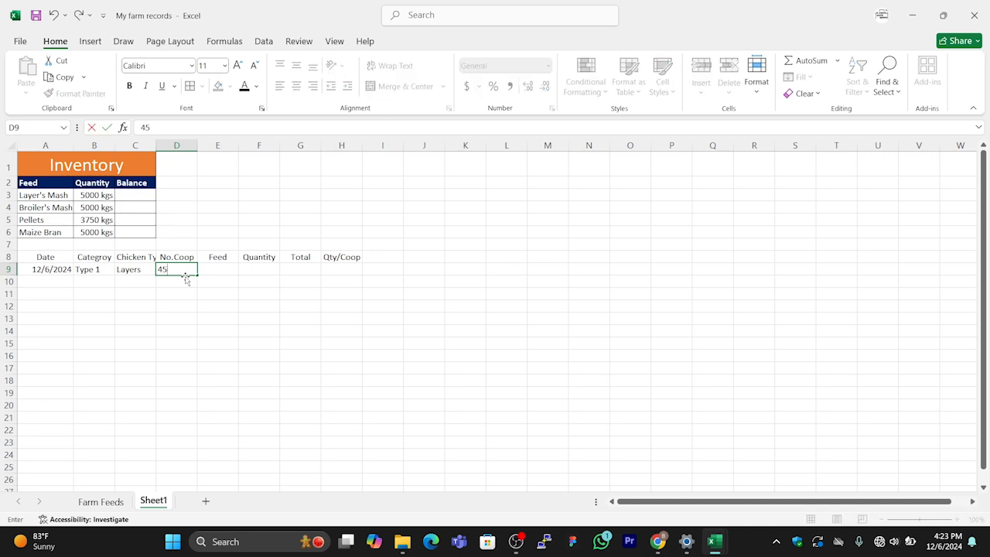
{"action": "left_click", "coordinate": [229, 269]}
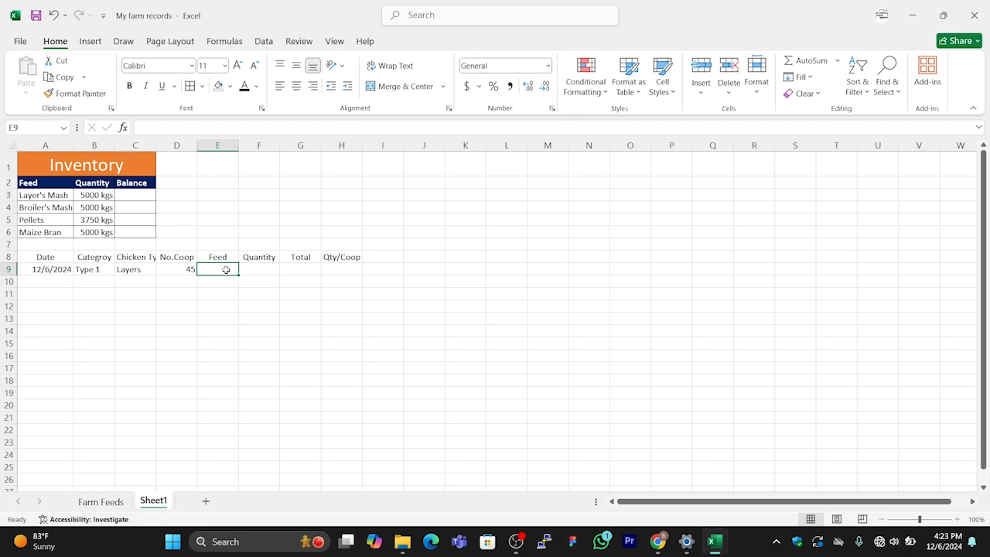
Enter Layer's Mash in E9 and Pellets in E10 under the Feed header.
{"action": "type", "text": "L"}
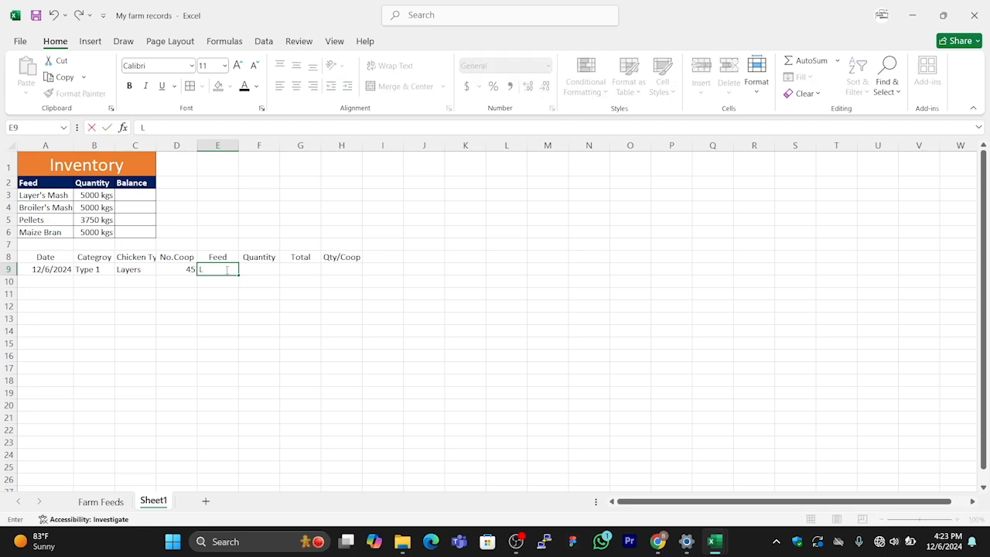
{"action": "type", "text": "ayer's Mash"}
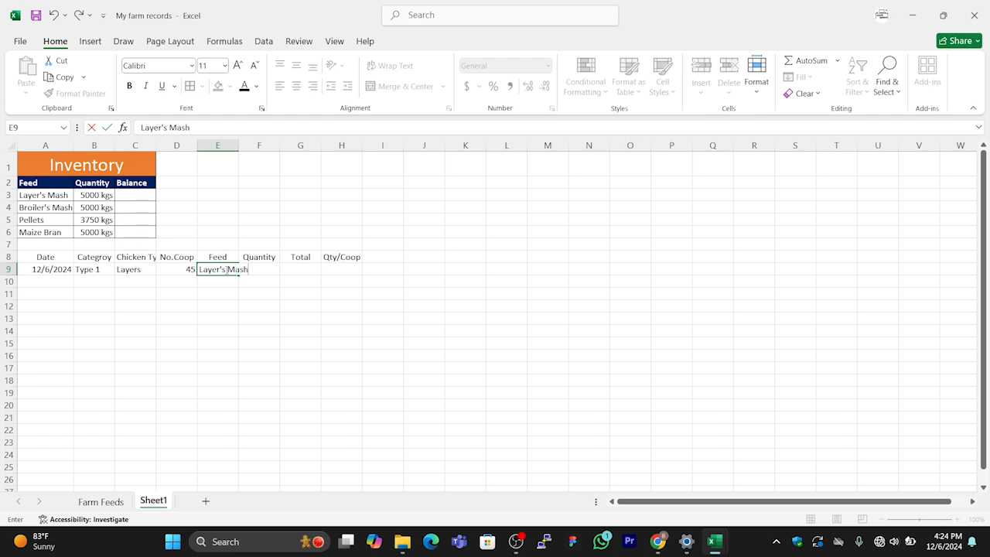
{"action": "key", "text": "Return"}
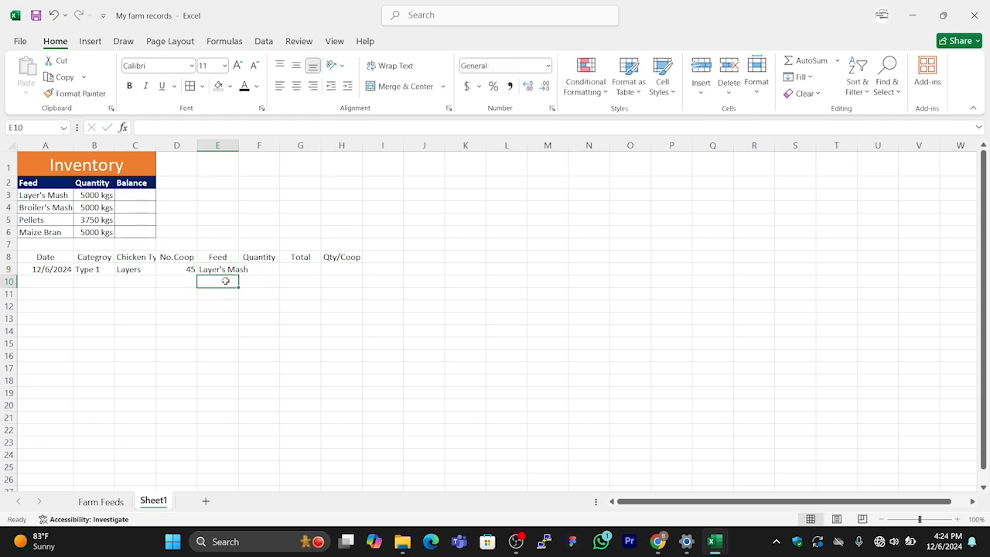
{"action": "type", "text": "Pellets"}
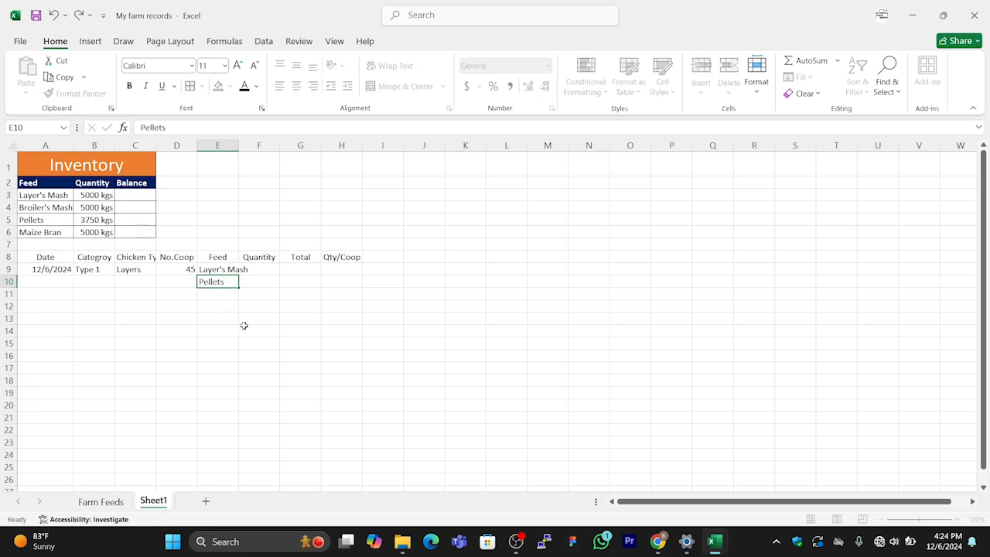
Look up the Layers feed quantities in the Farm feeds workbook and enter 700 in F9 and 220 in F10 of My farm records.
{"action": "left_click", "coordinate": [262, 268]}
{"action": "mouse_move", "coordinate": [713, 545]}
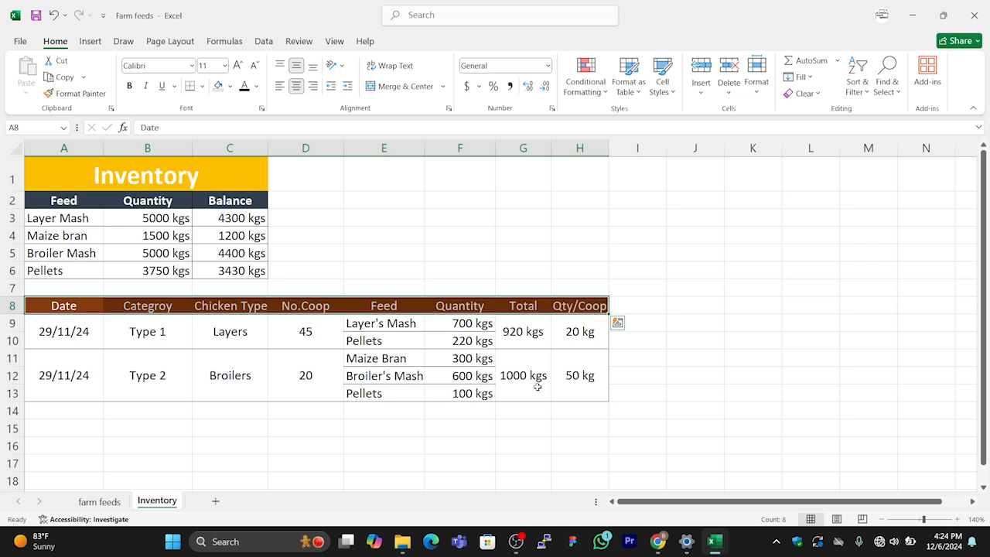
{"action": "mouse_move", "coordinate": [714, 541]}
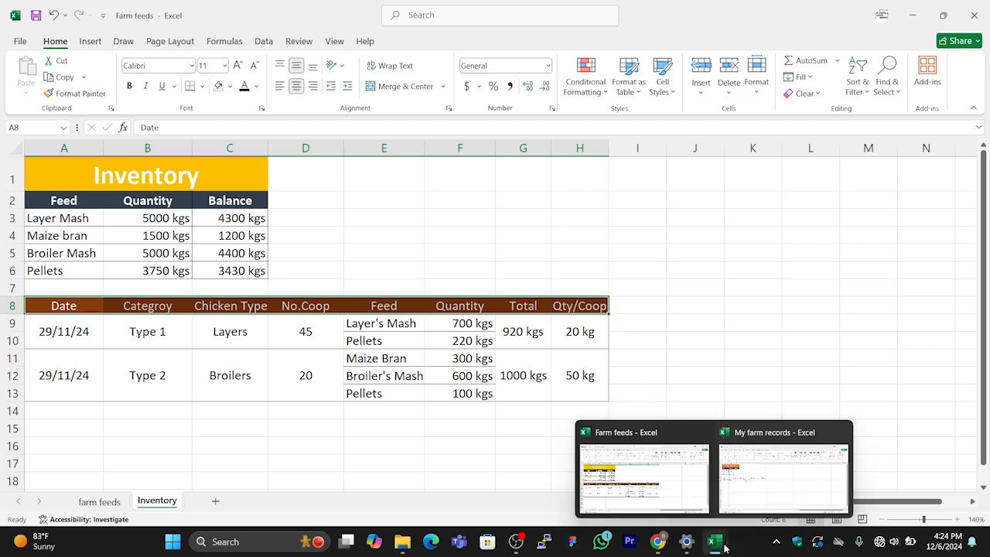
{"action": "left_click", "coordinate": [766, 493]}
{"action": "left_click", "coordinate": [270, 269]}
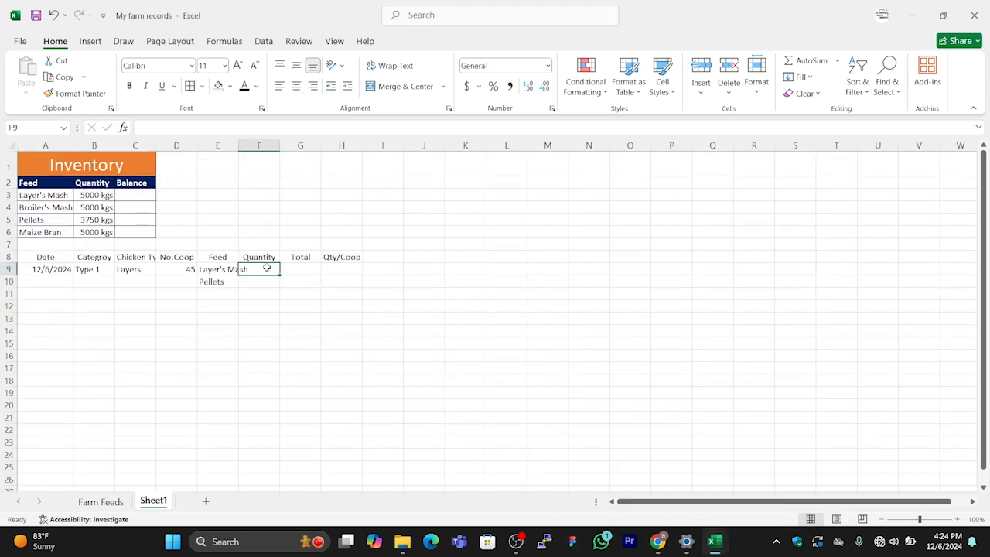
{"action": "type", "text": "700"}
{"action": "left_click", "coordinate": [257, 281]}
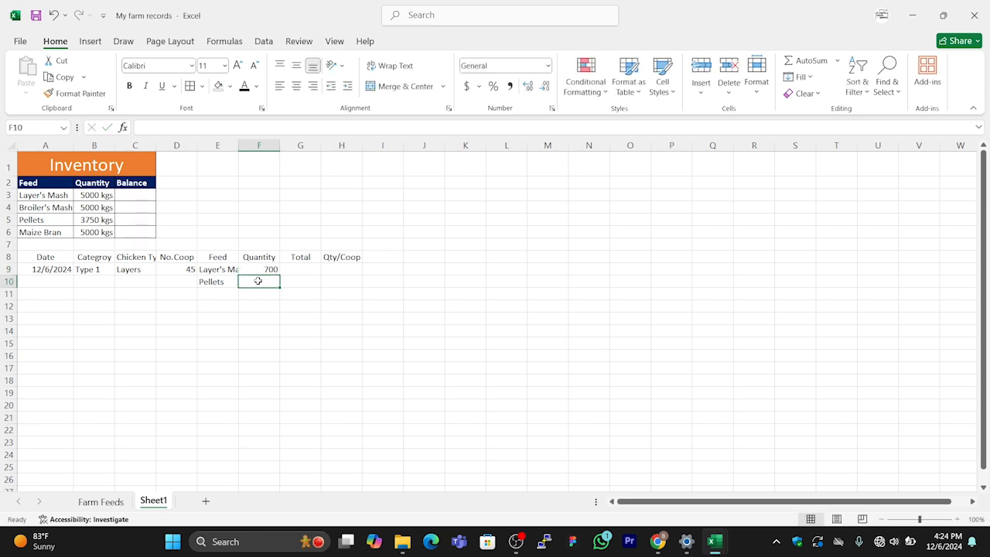
{"action": "type", "text": "220"}
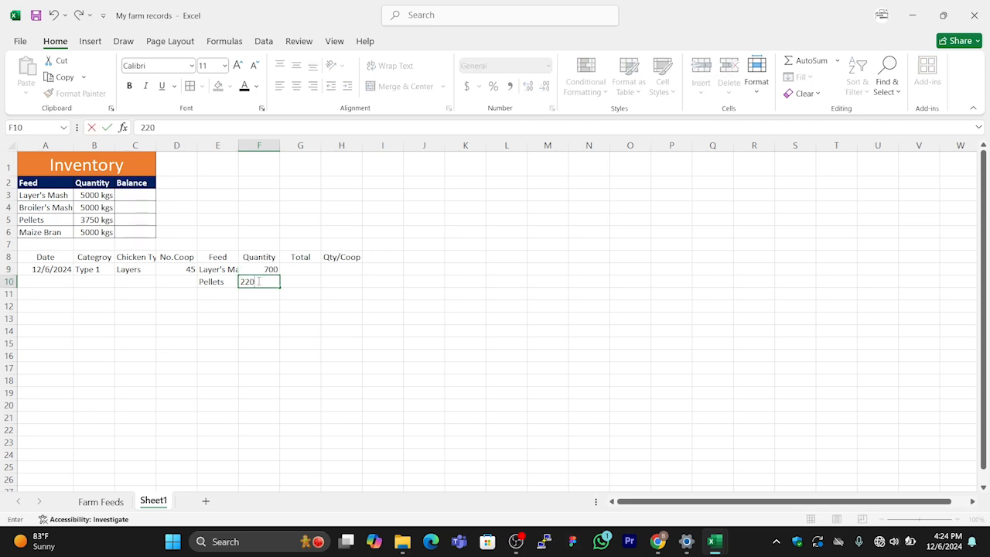
{"action": "left_click", "coordinate": [351, 312]}
Apply a custom number format with a kgs suffix to column F and auto-fit the width of column E.
{"action": "left_click", "coordinate": [260, 145]}
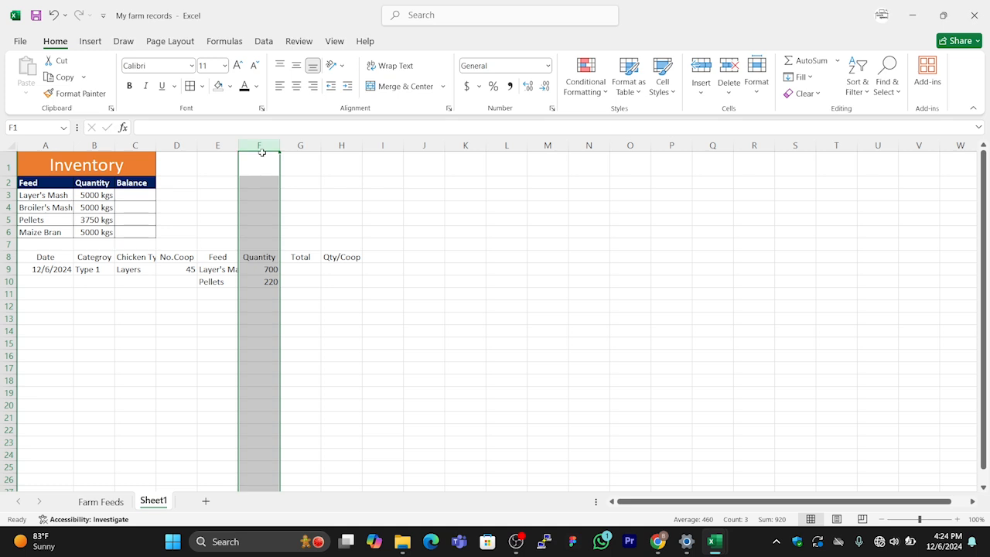
{"action": "left_click", "coordinate": [547, 66]}
{"action": "left_click", "coordinate": [528, 400]}
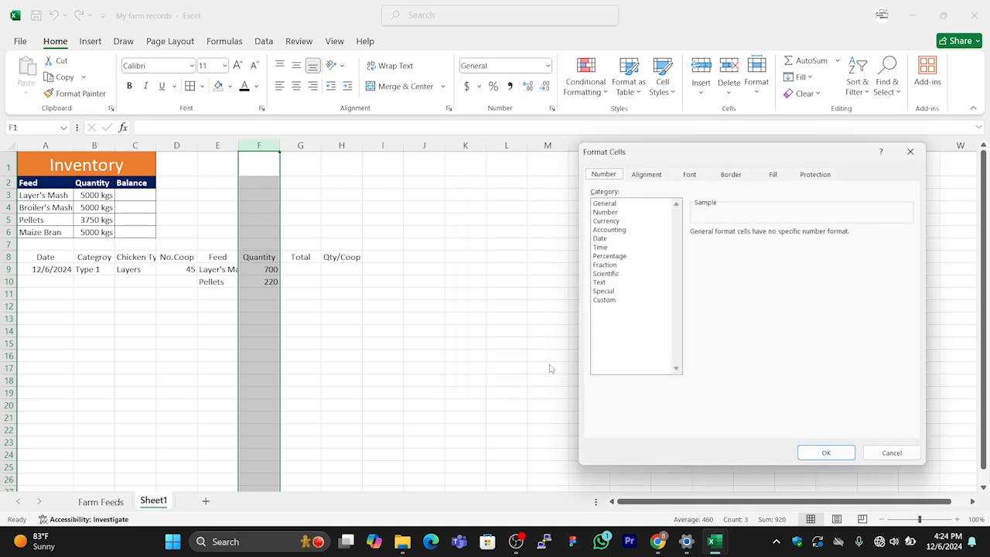
{"action": "left_click", "coordinate": [605, 299]}
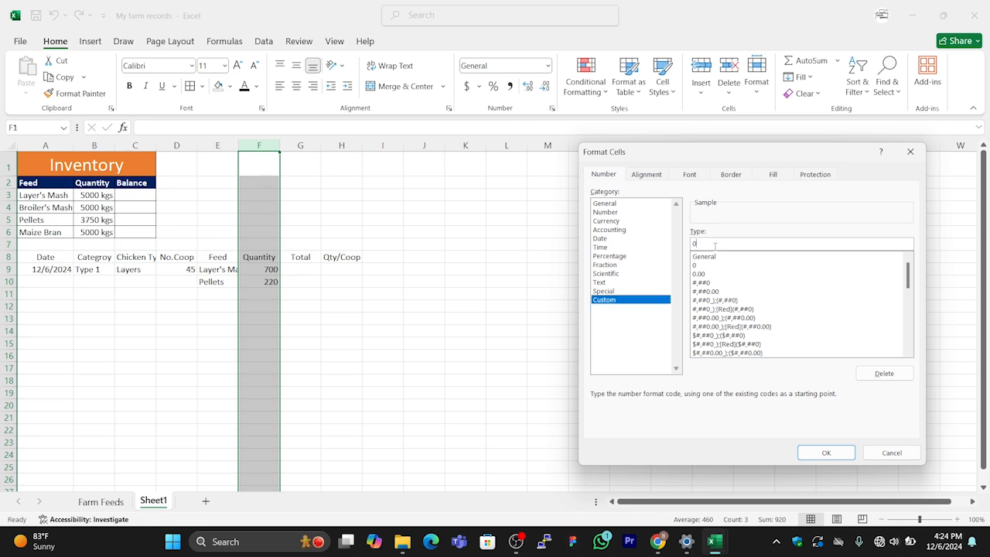
{"action": "left_click", "coordinate": [715, 246]}
{"action": "key", "text": "BackSpace"}
{"action": "type", "text": "\"kgs"}
{"action": "left_click", "coordinate": [825, 453]}
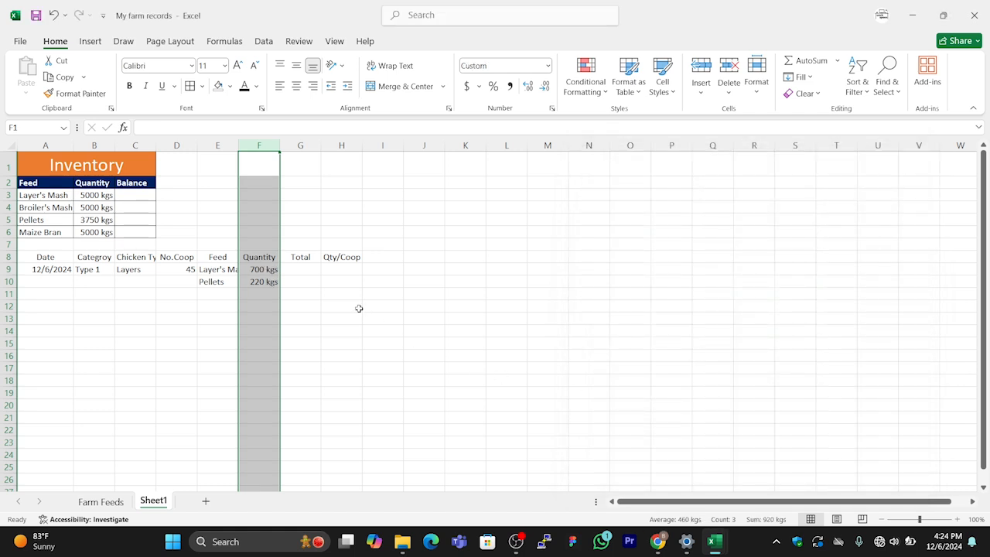
{"action": "left_click", "coordinate": [336, 316]}
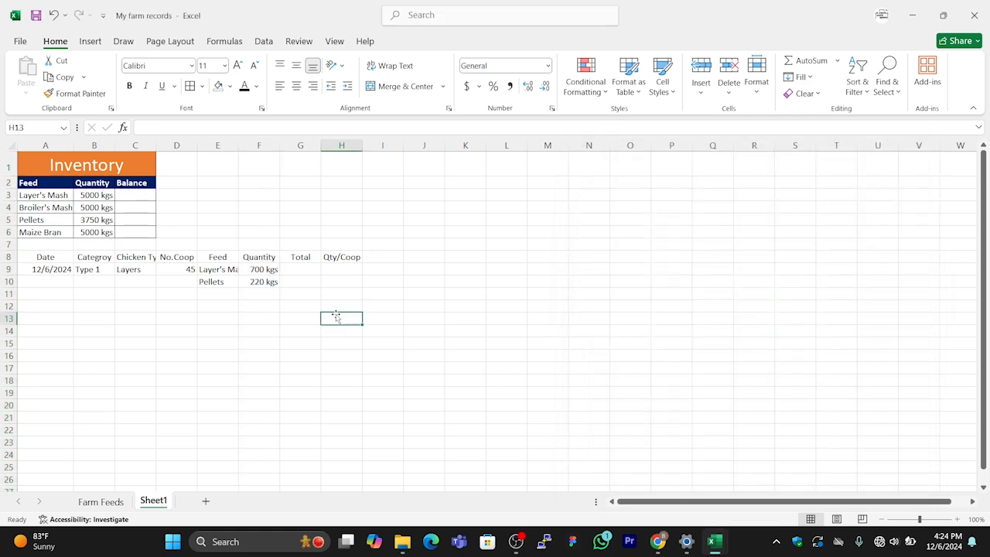
{"action": "double_click", "coordinate": [239, 145]}
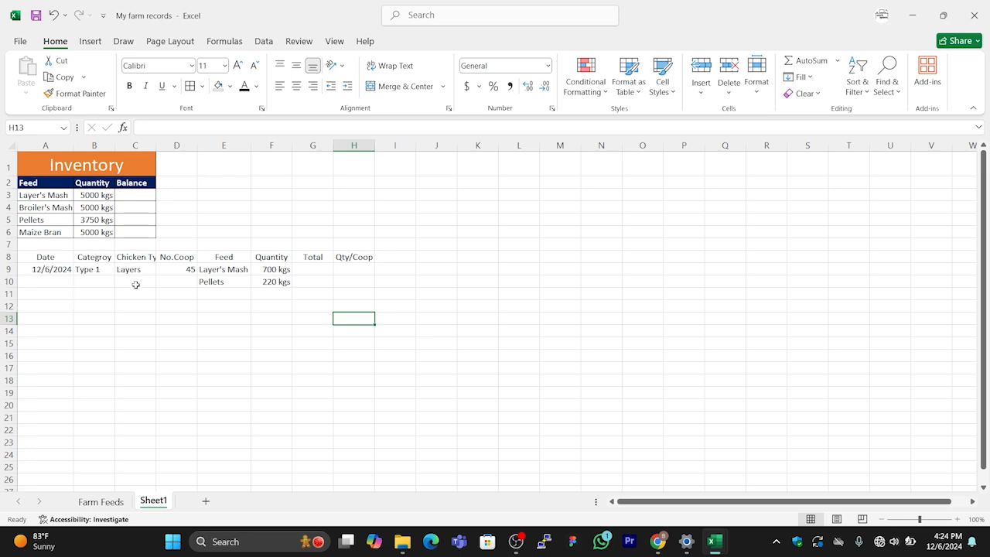
Merge and center the date across A9:A10 and the category across B9:B10, aligned vertically in the middle.
{"action": "left_click_drag", "start_coordinate": [35, 269], "coordinate": [35, 280]}
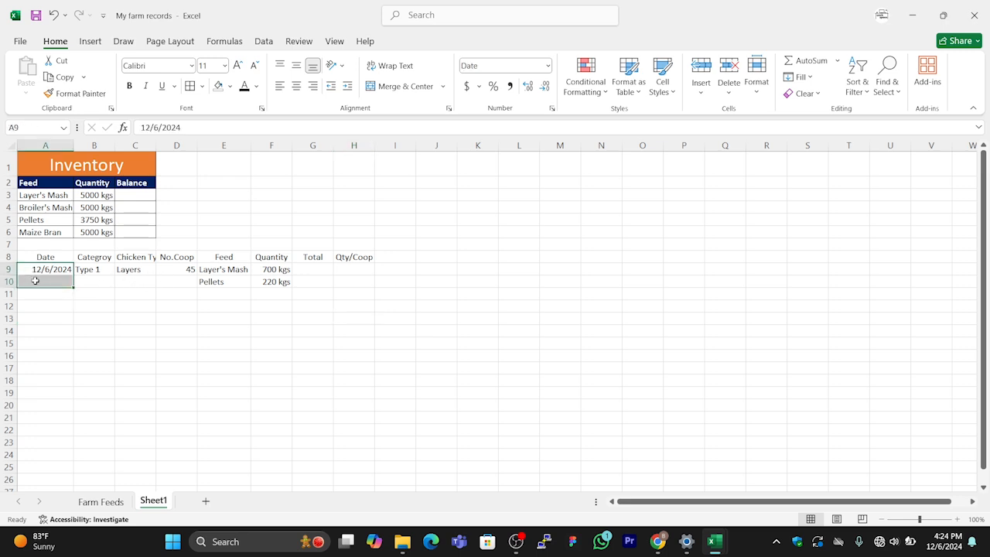
{"action": "left_click", "coordinate": [395, 87]}
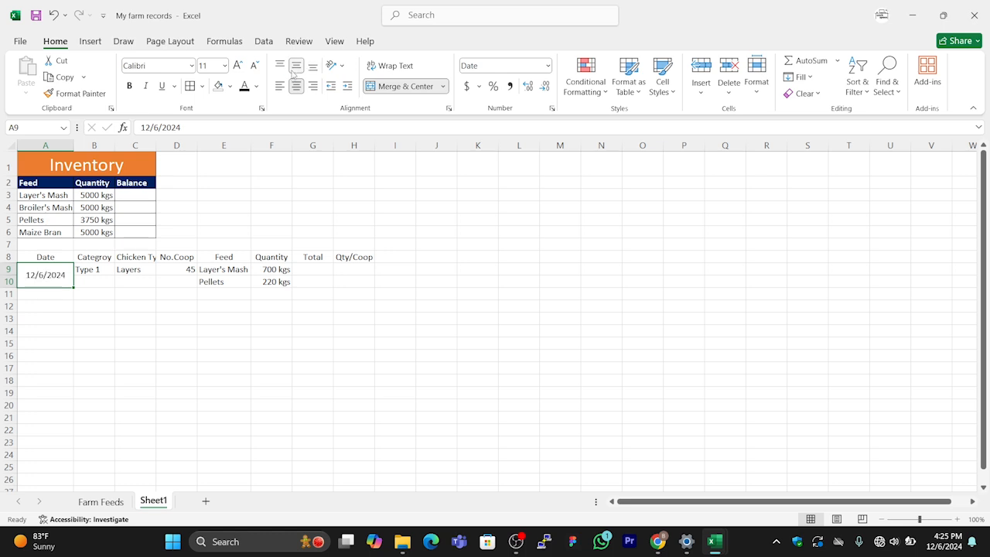
{"action": "left_click_drag", "start_coordinate": [96, 269], "coordinate": [101, 281]}
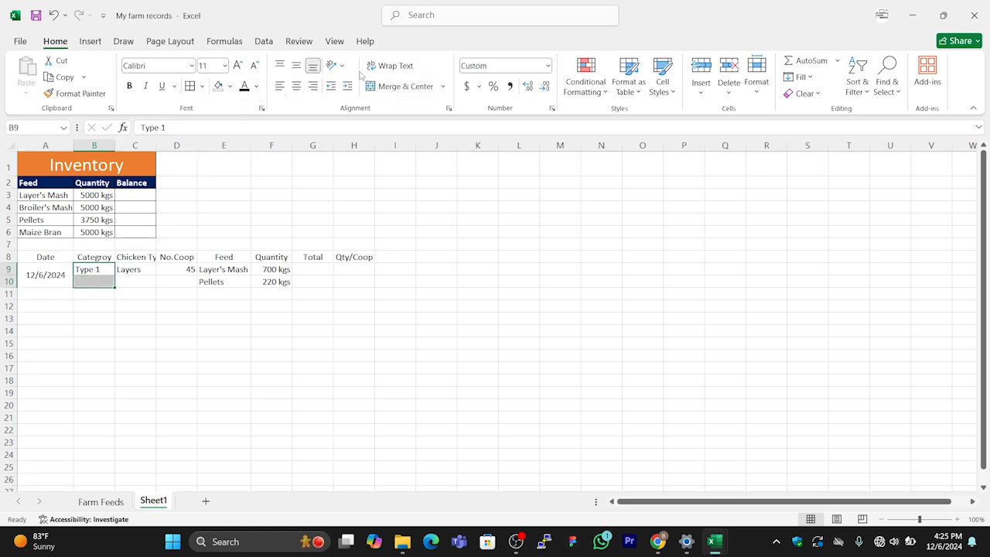
{"action": "left_click", "coordinate": [400, 86]}
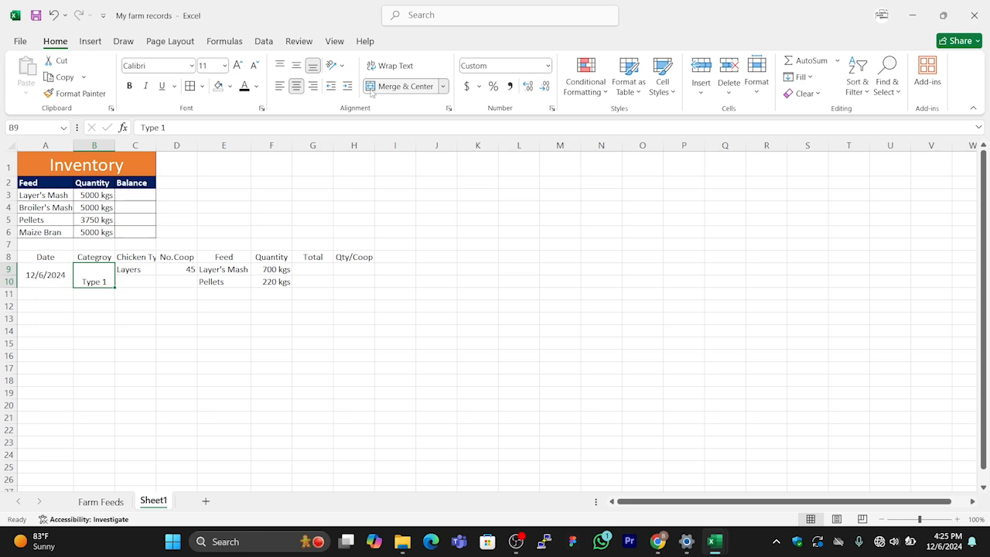
{"action": "left_click", "coordinate": [295, 68]}
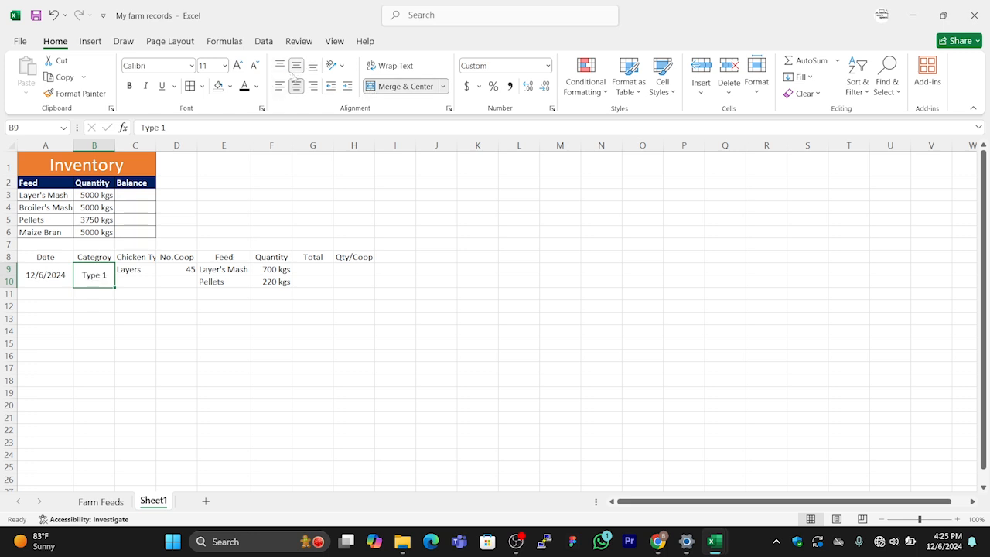
Merge and center the chicken type across C9:C10 and the coop number across D9:D10, with middle vertical alignment.
{"action": "left_click", "coordinate": [141, 268]}
{"action": "left_click_drag", "start_coordinate": [141, 268], "coordinate": [139, 281]}
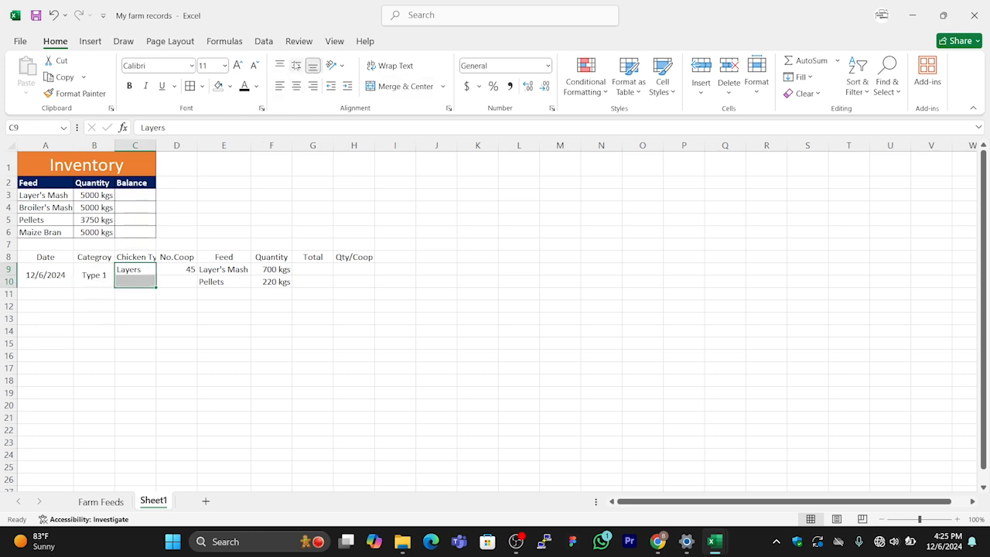
{"action": "left_click", "coordinate": [379, 86]}
{"action": "left_click", "coordinate": [295, 66]}
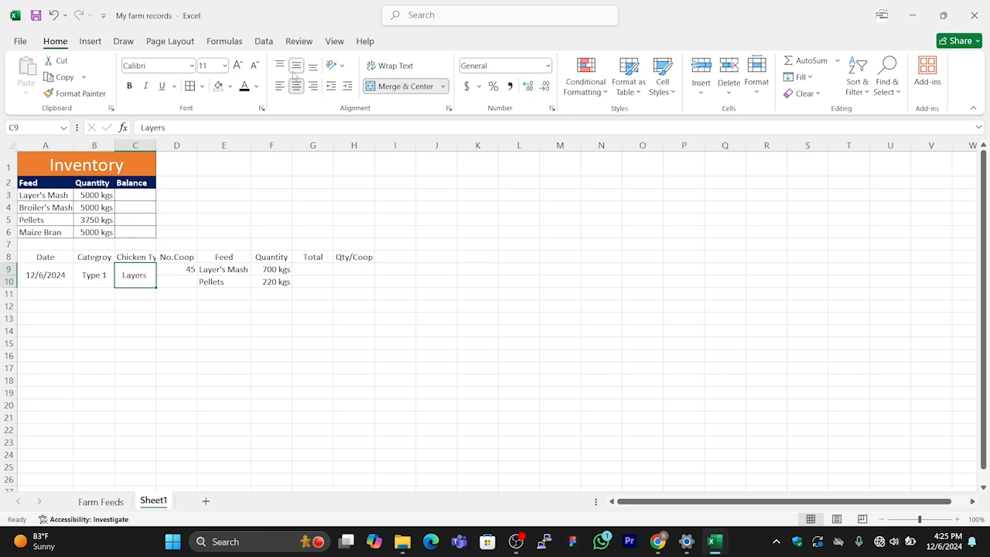
{"action": "left_click_drag", "start_coordinate": [188, 269], "coordinate": [186, 283]}
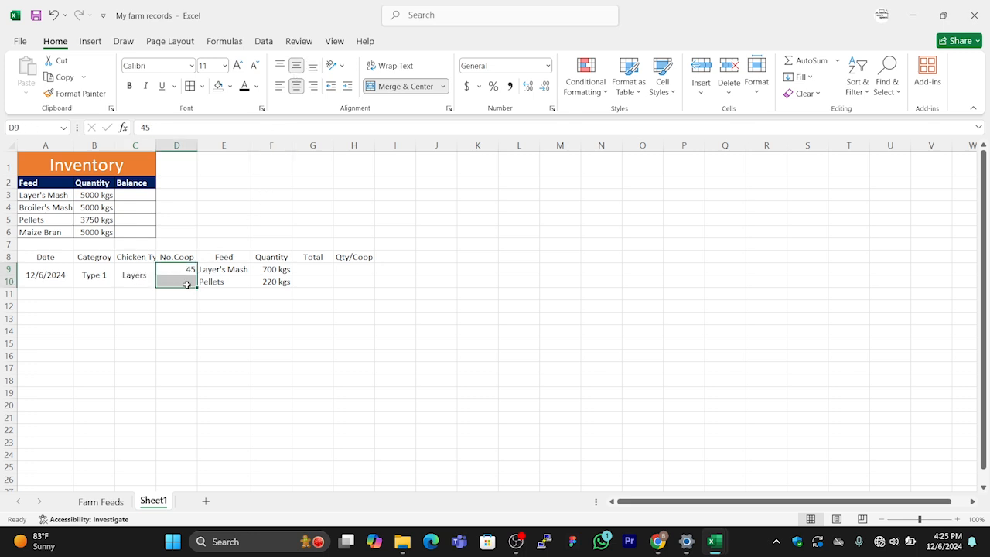
{"action": "left_click", "coordinate": [386, 86]}
{"action": "left_click", "coordinate": [296, 67]}
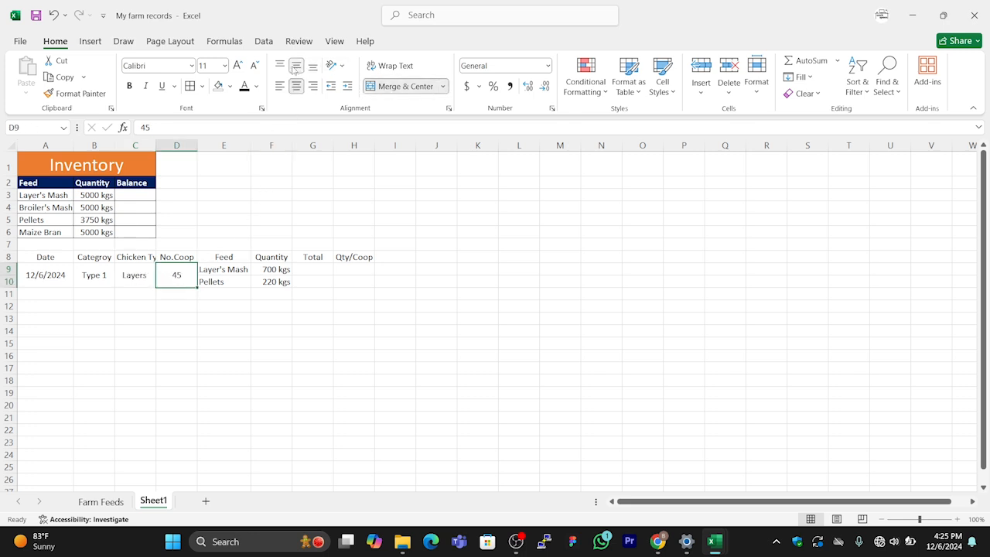
Merge and center the empty Total cells G9:G10 and Qty/Coop cells H9:H10, with middle vertical alignment.
{"action": "left_click_drag", "start_coordinate": [312, 269], "coordinate": [314, 282]}
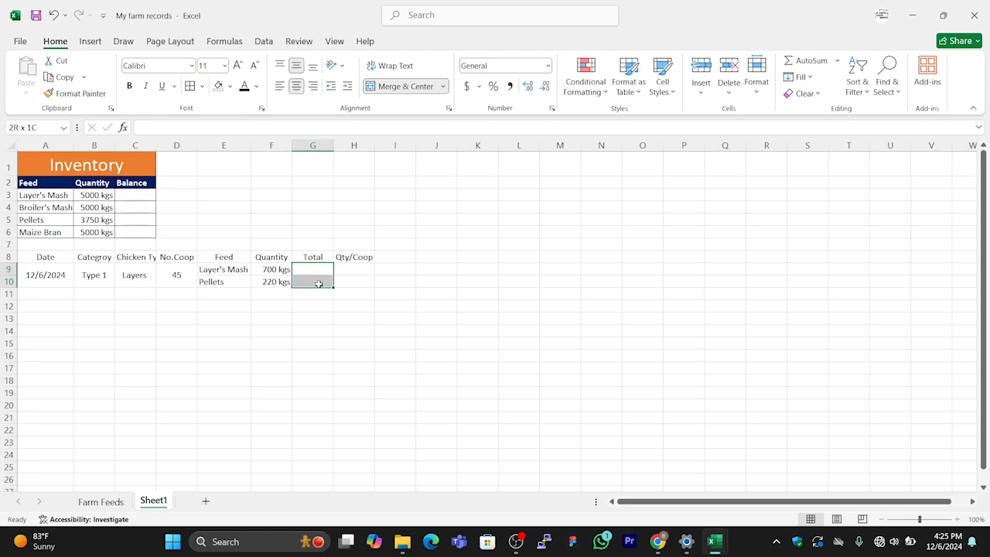
{"action": "left_click", "coordinate": [386, 86]}
{"action": "left_click", "coordinate": [295, 66]}
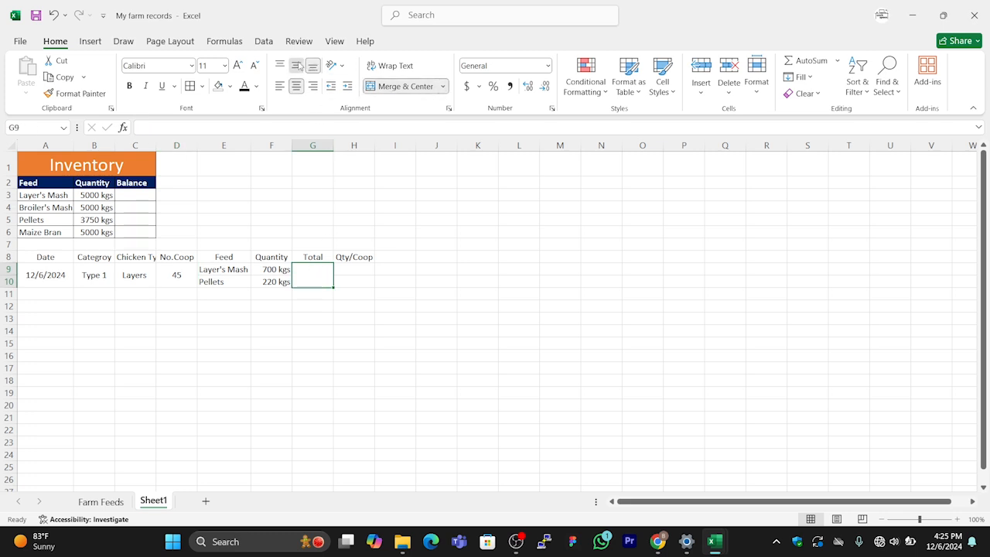
{"action": "left_click_drag", "start_coordinate": [354, 267], "coordinate": [353, 282]}
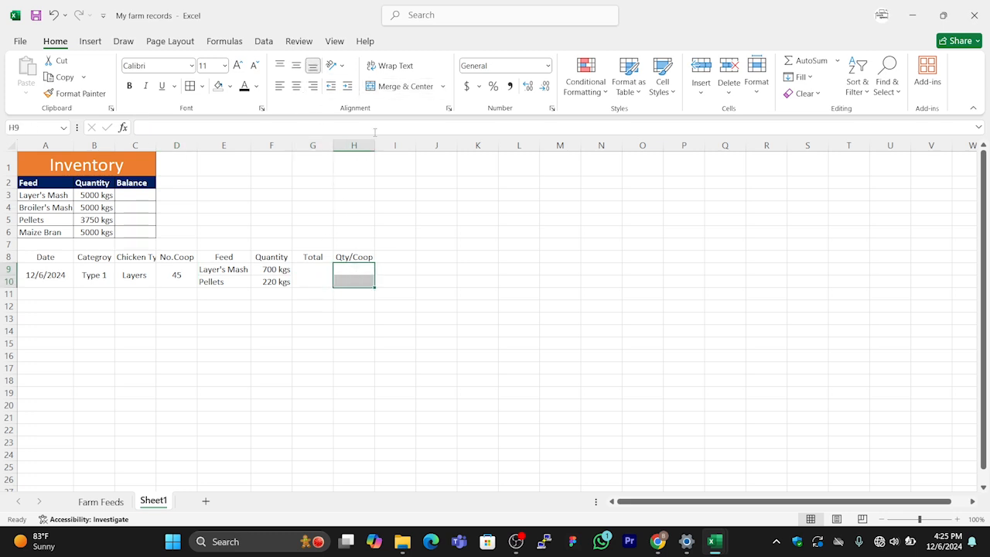
{"action": "left_click", "coordinate": [391, 85]}
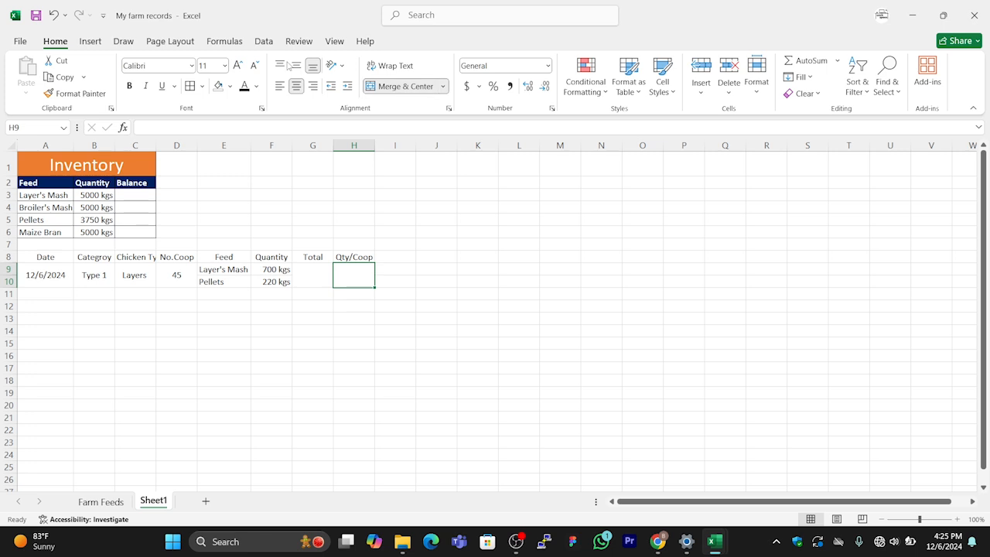
{"action": "left_click", "coordinate": [296, 70]}
{"action": "left_click", "coordinate": [453, 259]}
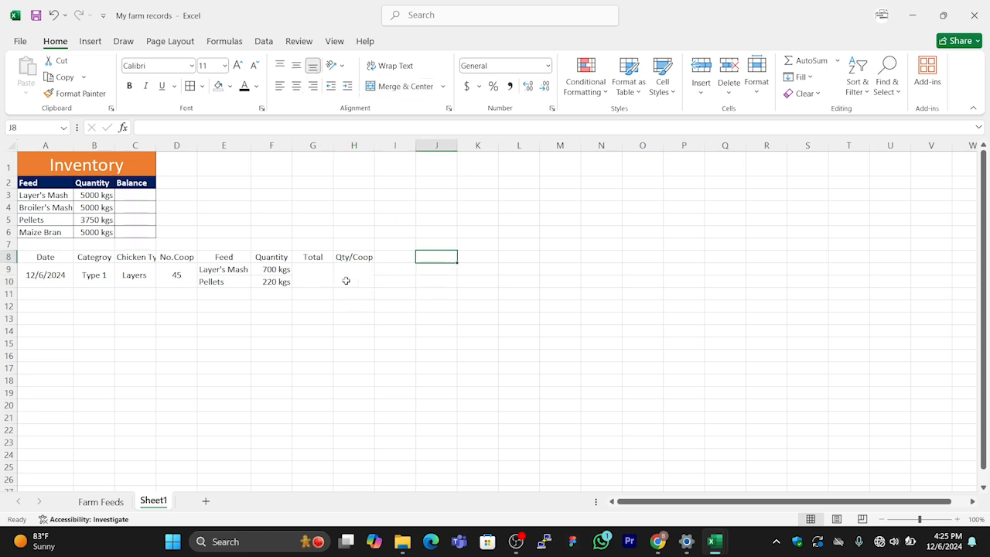
Calculate the Layers feed total in G9 with the formula =F9+F10.
{"action": "left_click", "coordinate": [316, 278]}
{"action": "type", "text": "="}
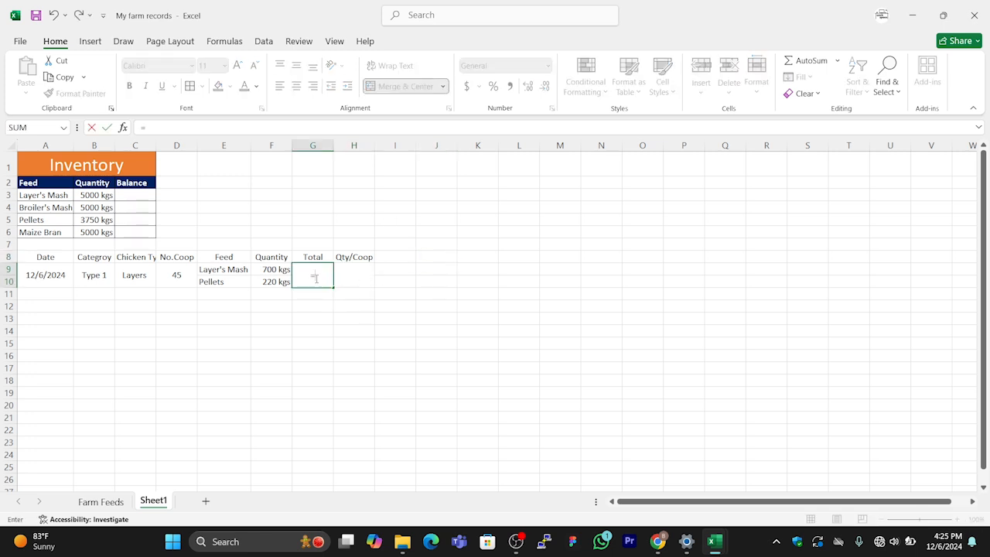
{"action": "left_click", "coordinate": [264, 270]}
{"action": "type", "text": "+"}
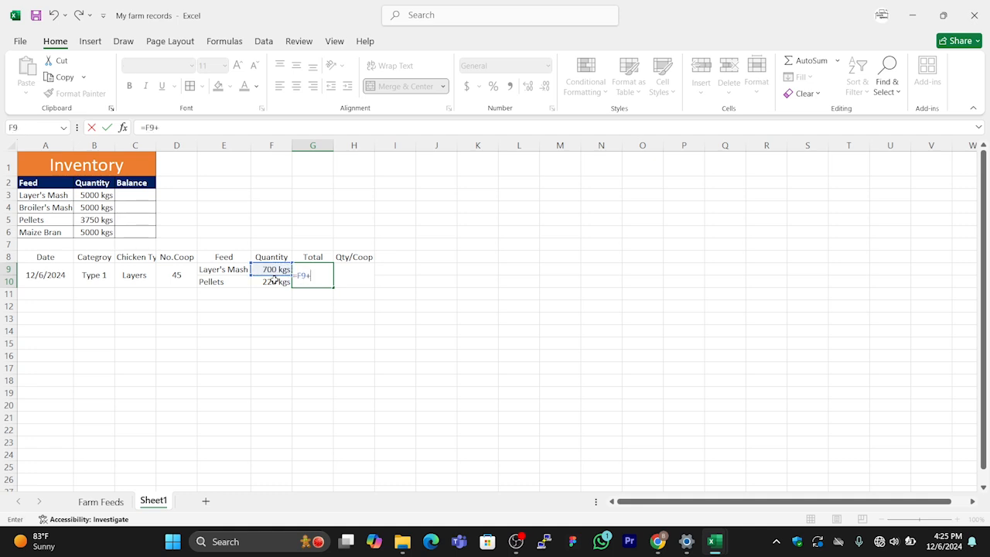
{"action": "left_click", "coordinate": [274, 281]}
{"action": "key", "text": "Return"}
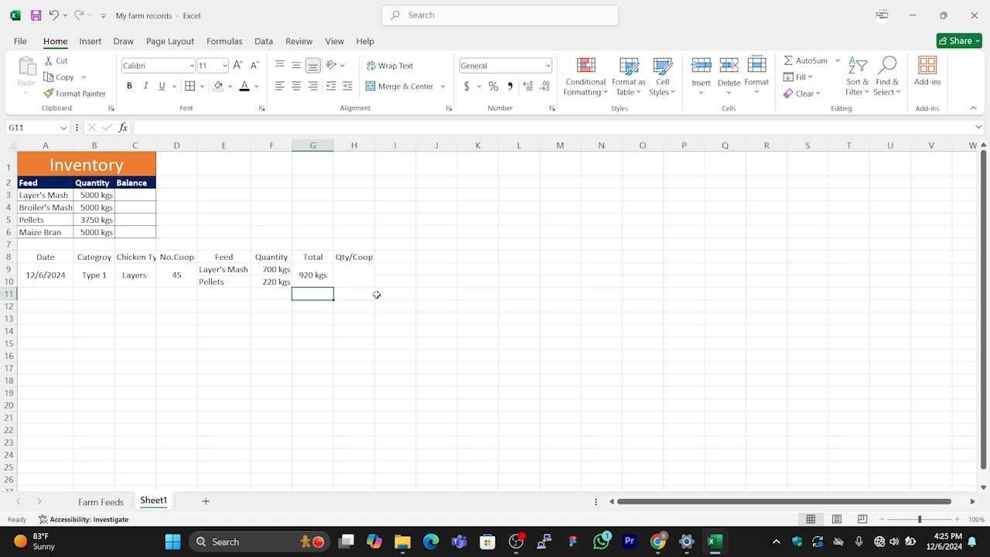
Calculate the Layers quantity per coop in H9 with the formula =G9/D9.
{"action": "left_click", "coordinate": [360, 276]}
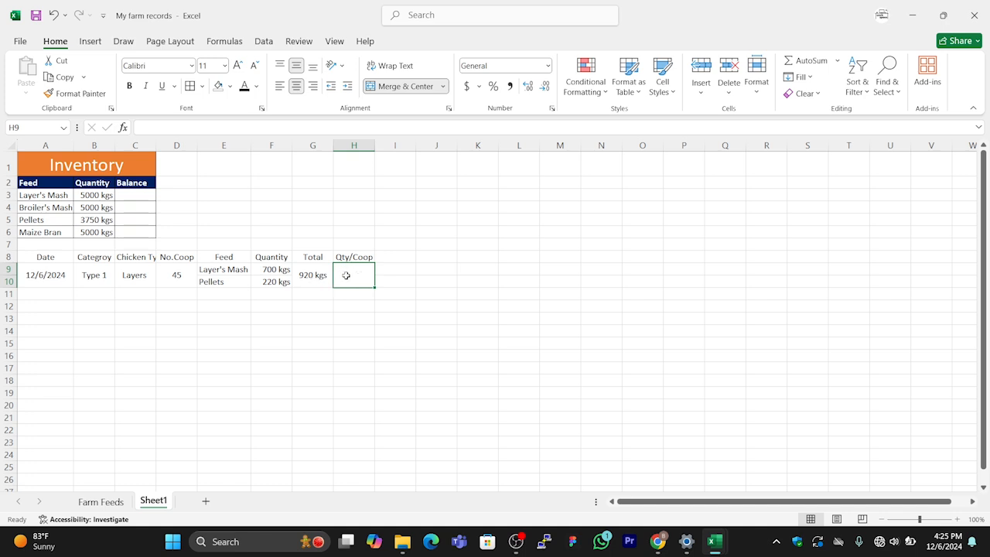
{"action": "type", "text": "="}
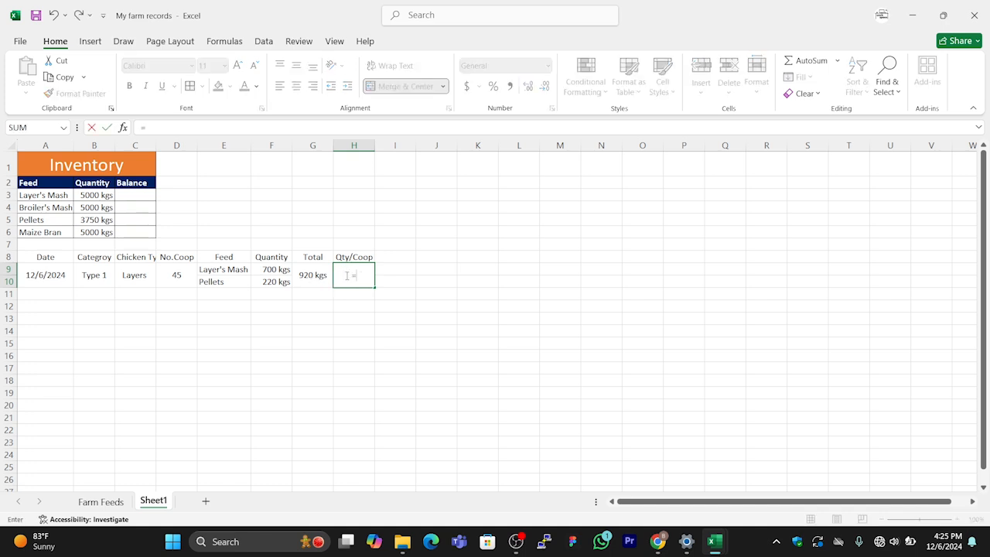
{"action": "left_click", "coordinate": [307, 276]}
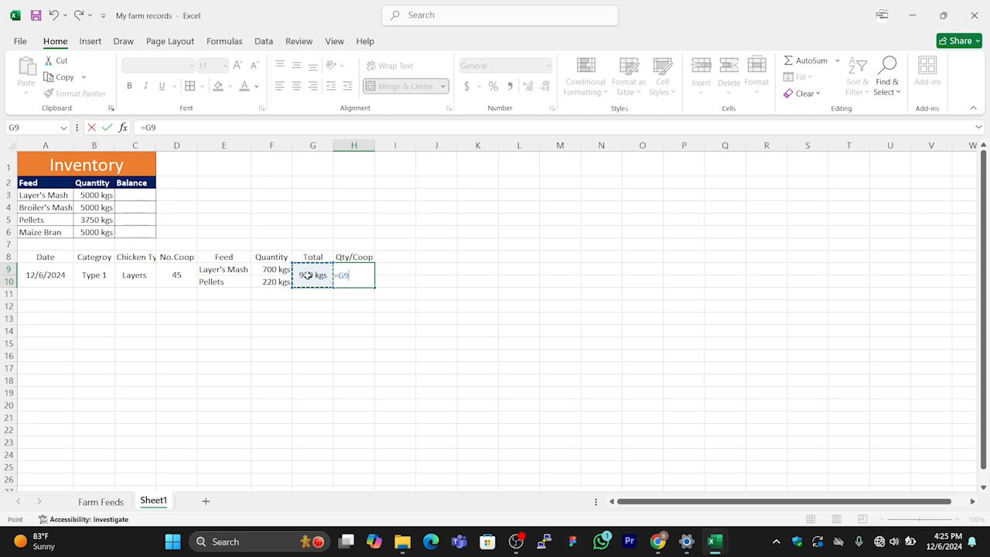
{"action": "type", "text": "/"}
{"action": "left_click", "coordinate": [177, 272]}
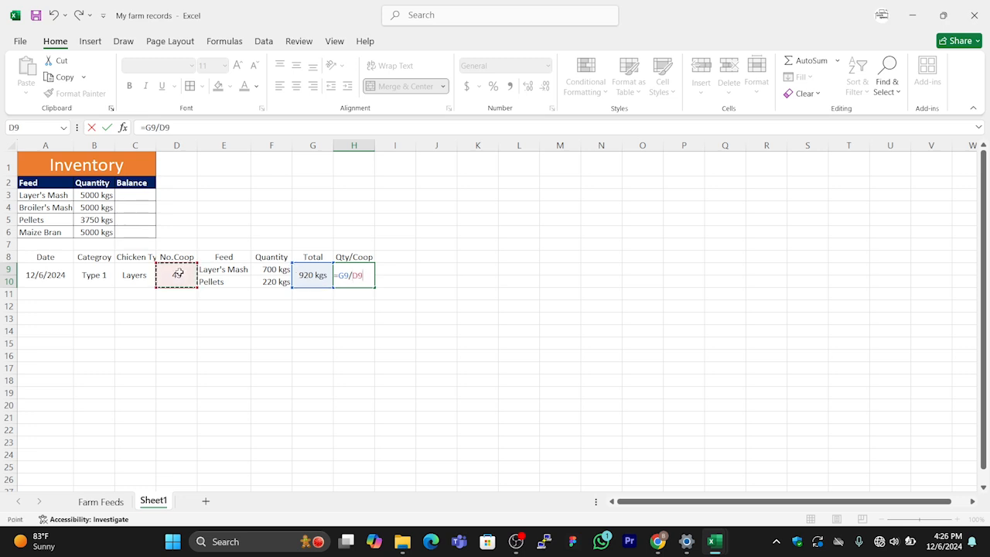
{"action": "key", "text": "Return"}
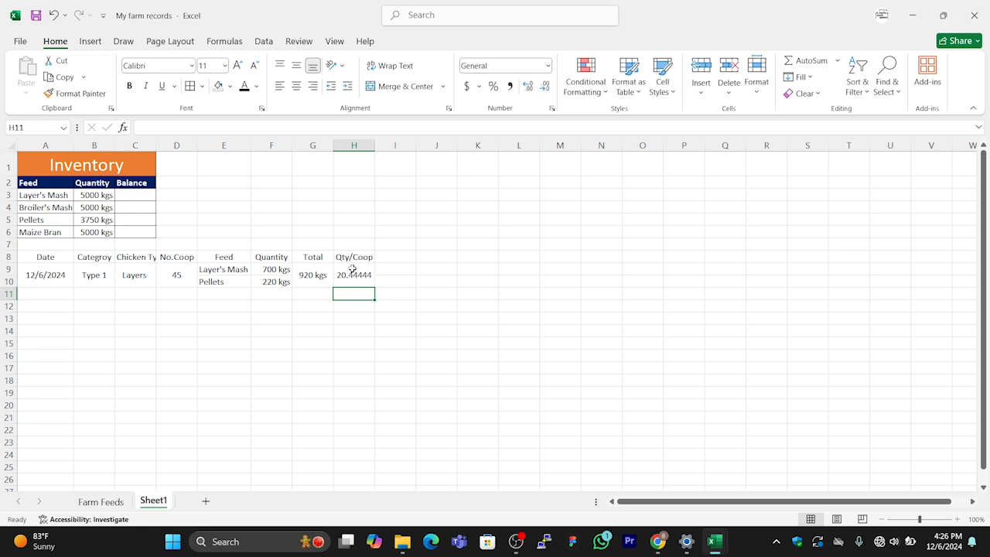
Format the whole Qty/Coop column H with the custom number format 0 "kgs".
{"action": "left_click", "coordinate": [362, 147]}
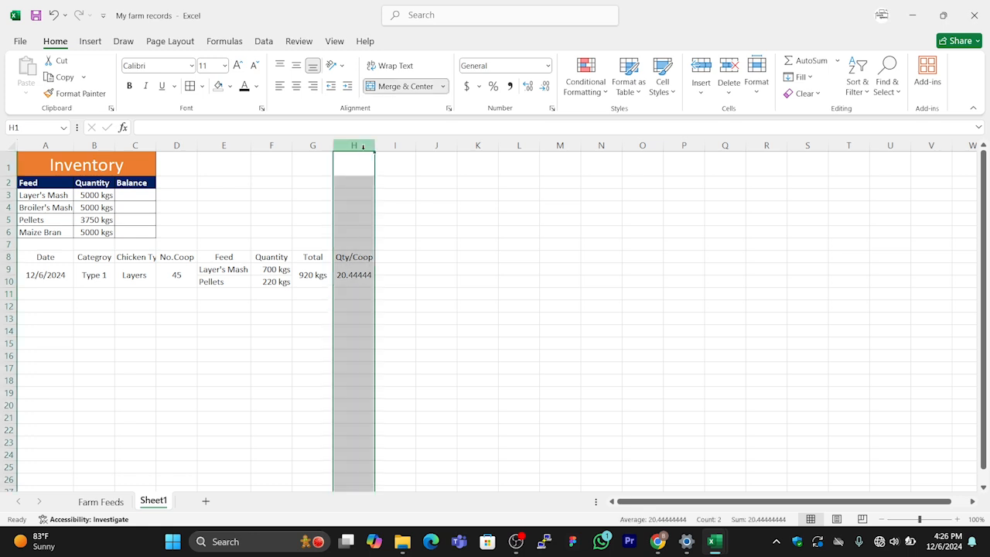
{"action": "left_click", "coordinate": [548, 66]}
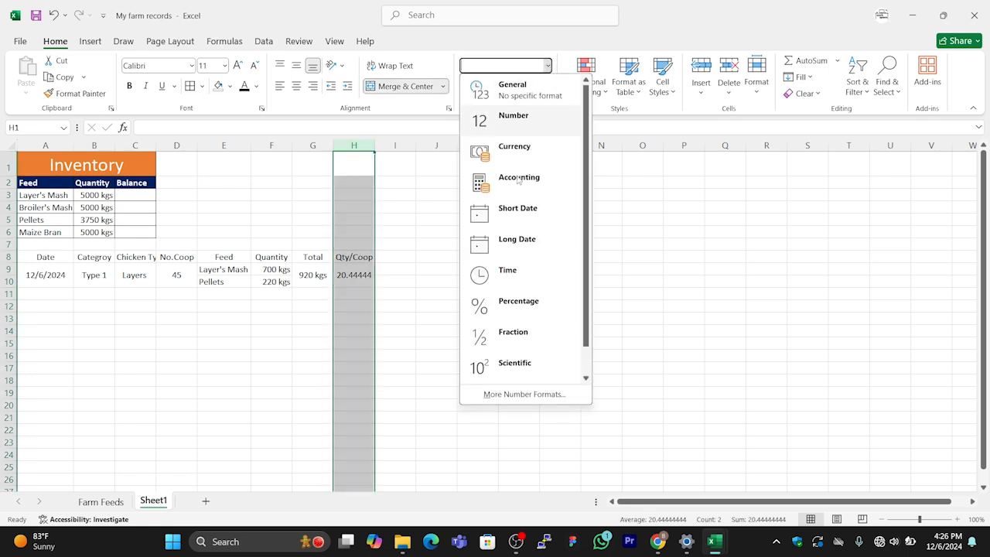
{"action": "left_click", "coordinate": [513, 393]}
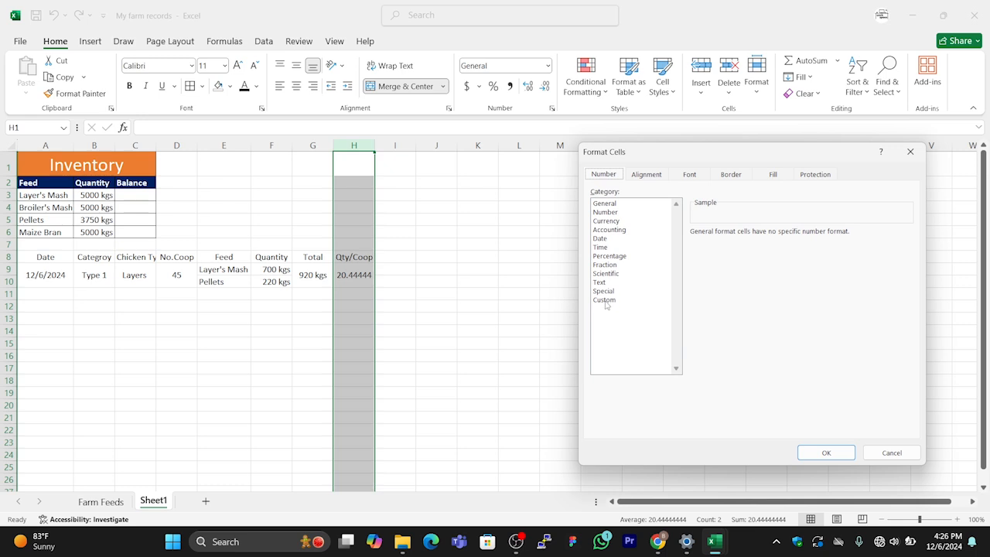
{"action": "left_click", "coordinate": [606, 300]}
{"action": "key", "text": "BackSpace"}
{"action": "key", "text": "BackSpace"}
{"action": "key", "text": "BackSpace"}
{"action": "key", "text": "BackSpace"}
{"action": "key", "text": "BackSpace"}
{"action": "key", "text": "BackSpace"}
{"action": "key", "text": "BackSpace"}
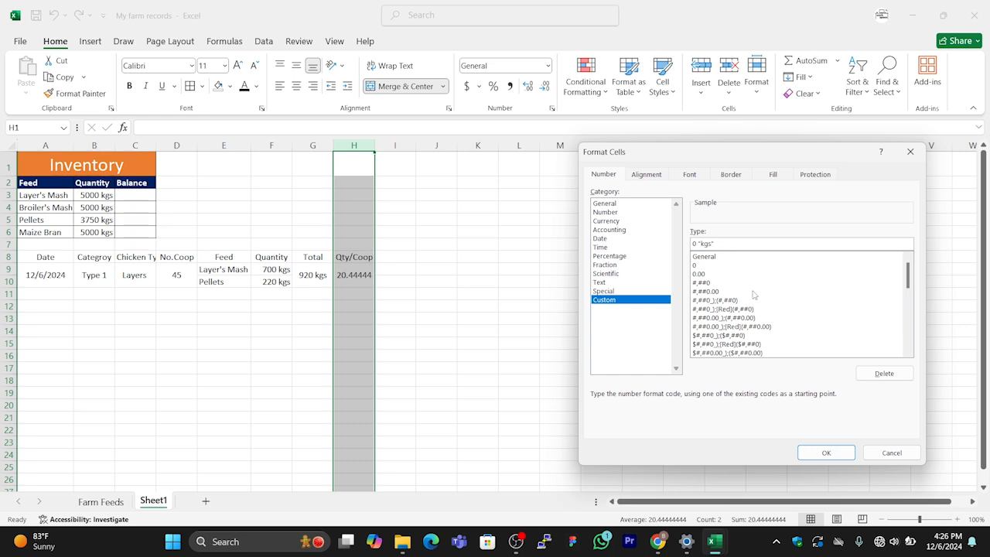
{"action": "left_click", "coordinate": [826, 452]}
{"action": "left_click", "coordinate": [422, 269]}
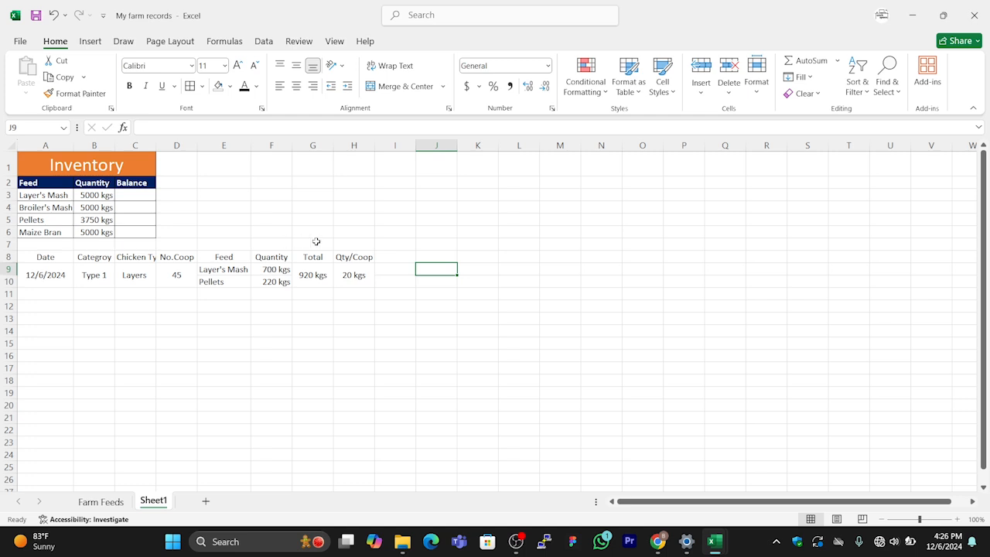
Start the second usage record with the date 12/06/2024 in A11 and the category Type 2 in B11.
{"action": "left_click", "coordinate": [42, 294]}
{"action": "type", "text": "12/0"}
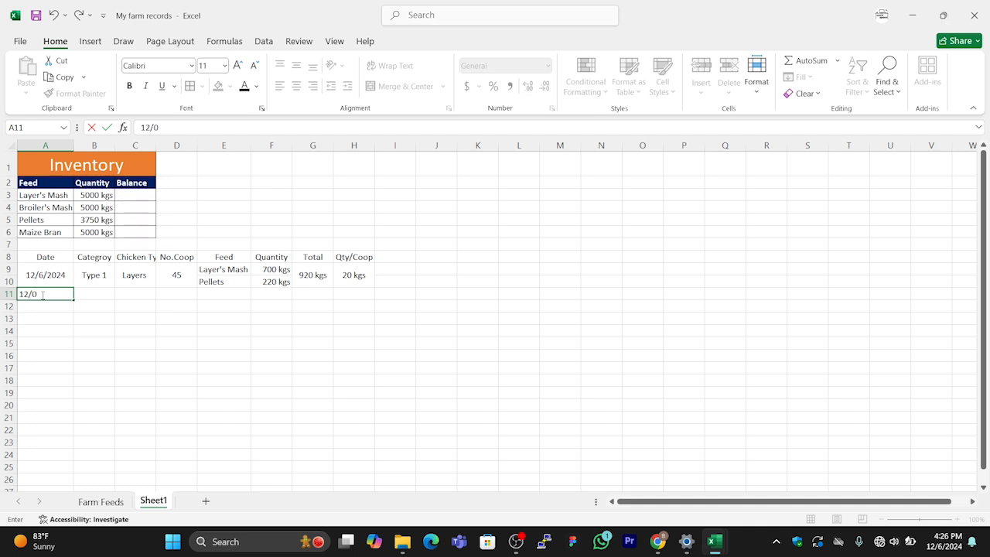
{"action": "type", "text": "6/2024"}
{"action": "left_click", "coordinate": [91, 298]}
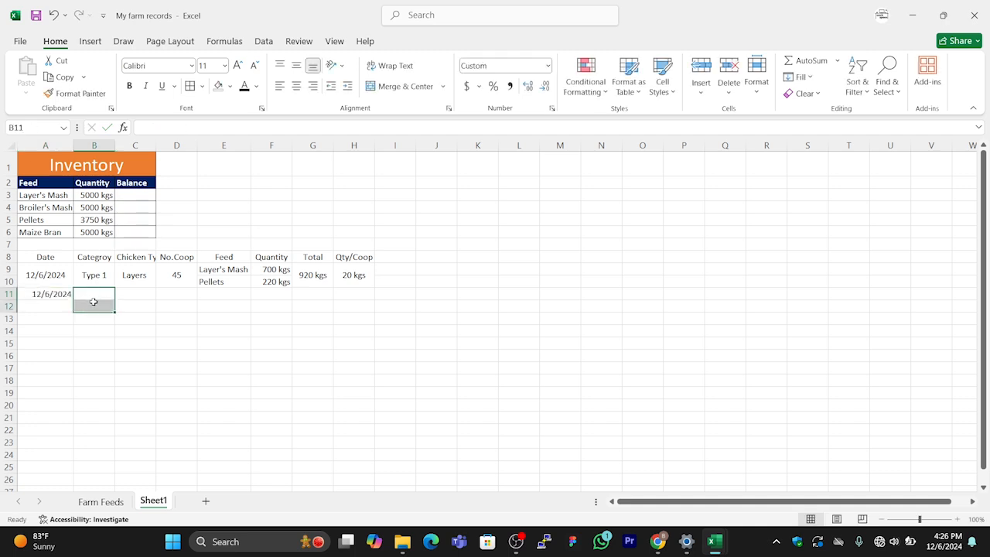
{"action": "type", "text": "Type 1"}
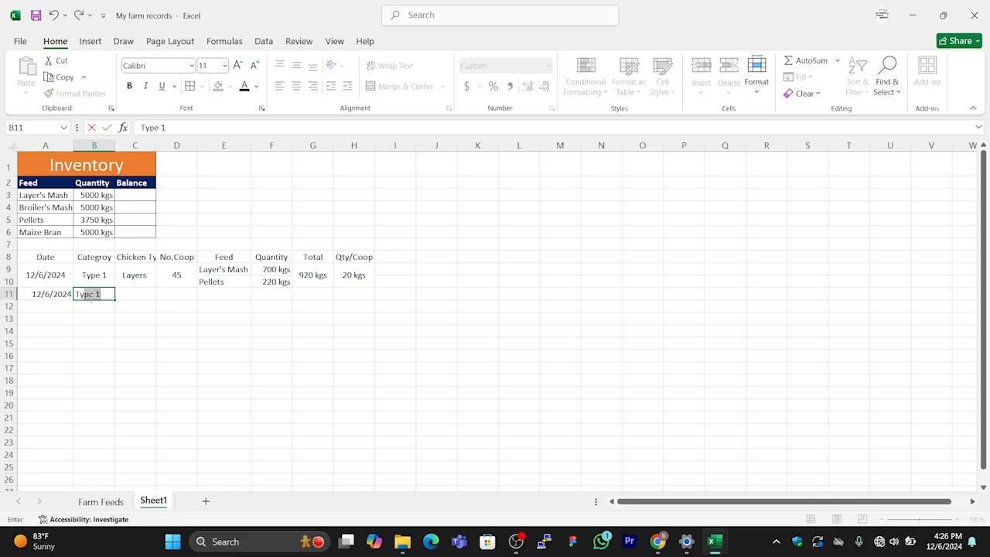
{"action": "left_click", "coordinate": [185, 133]}
{"action": "type", "text": "2"}
Consult the Farm feeds workbook, and in My farm records enter the chicken type Broilrs in C11 and coop number 20 in D11.
{"action": "left_click", "coordinate": [146, 292]}
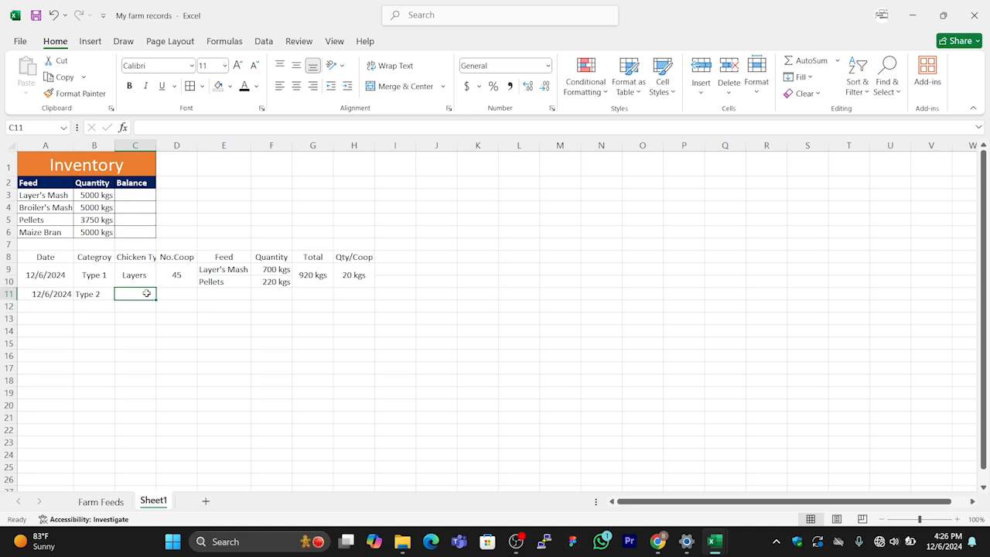
{"action": "mouse_move", "coordinate": [710, 539]}
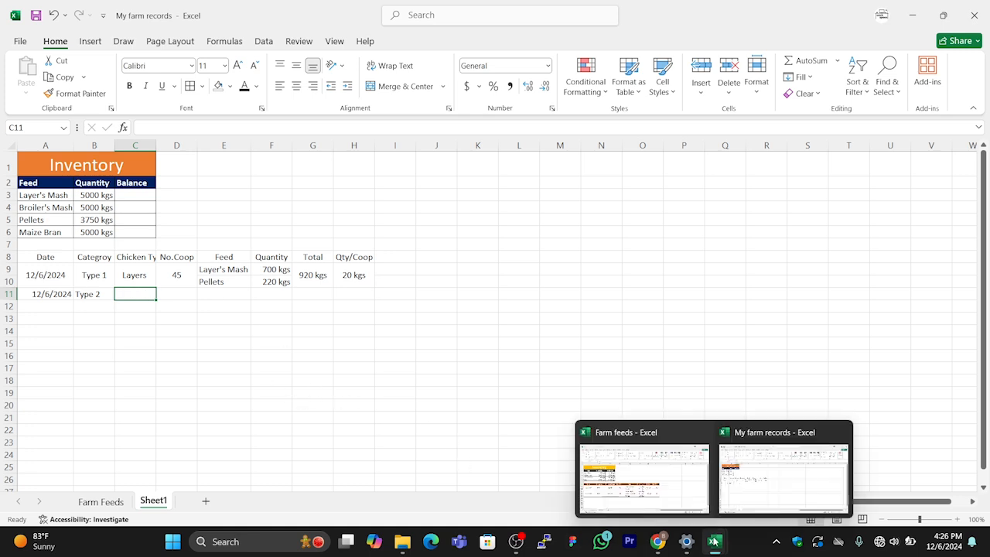
{"action": "left_click", "coordinate": [686, 507]}
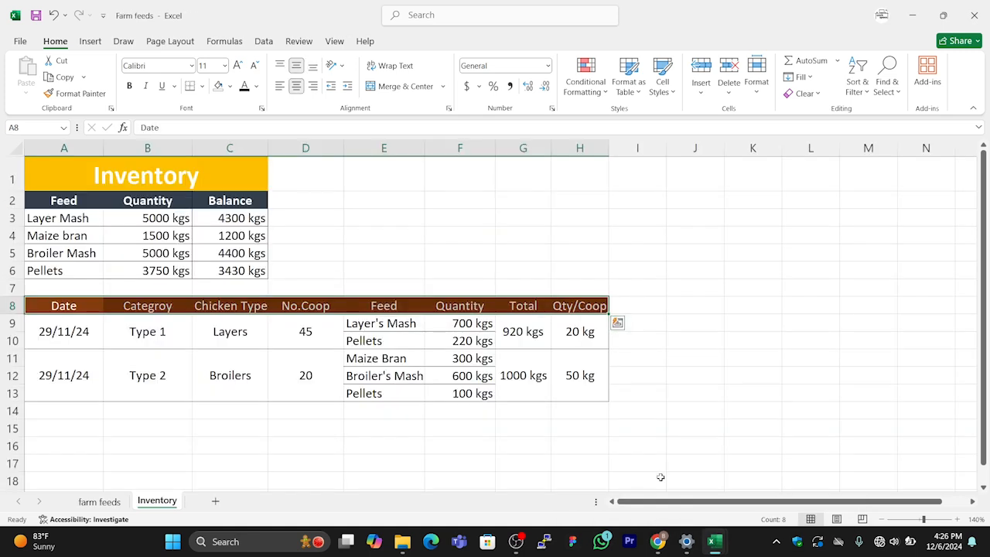
{"action": "mouse_move", "coordinate": [723, 547]}
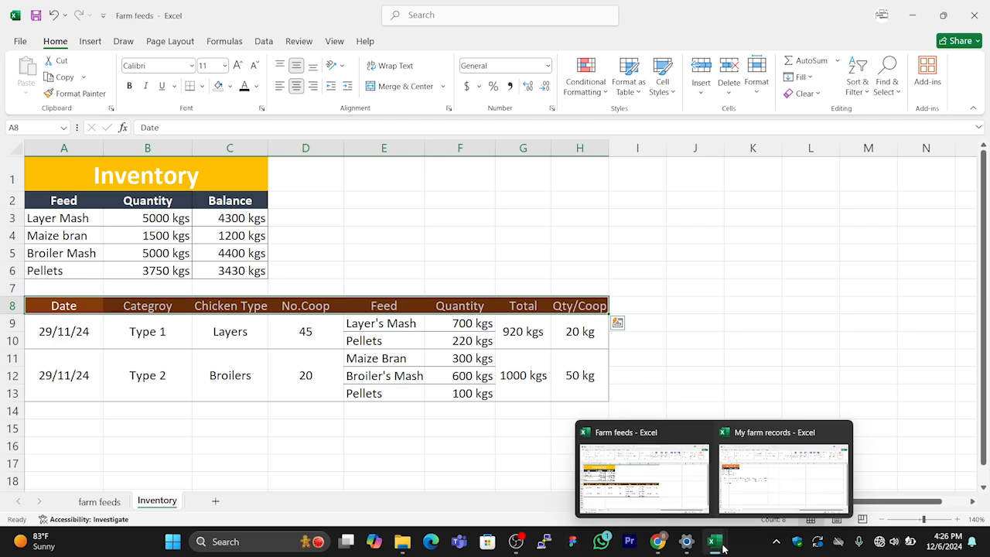
{"action": "left_click", "coordinate": [782, 472]}
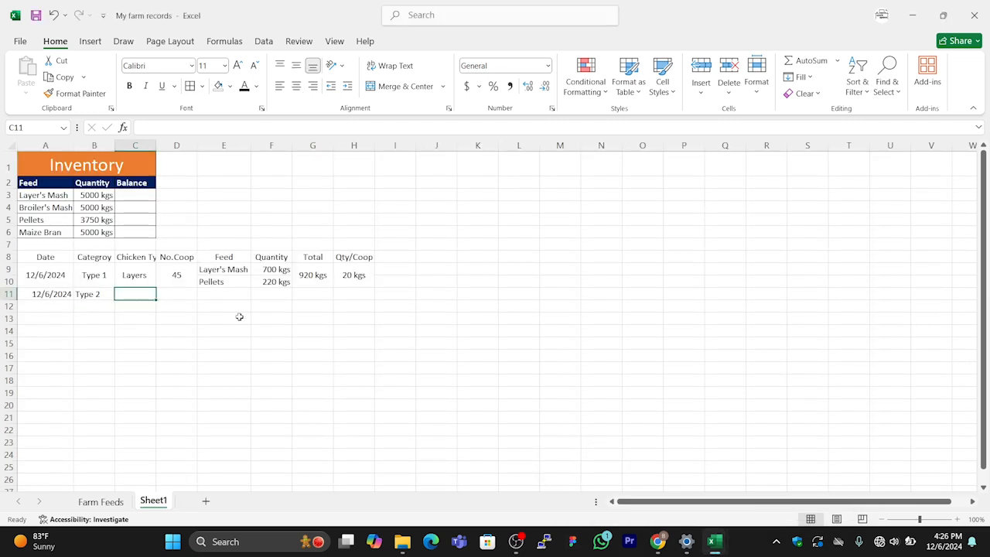
{"action": "type", "text": "Broil"}
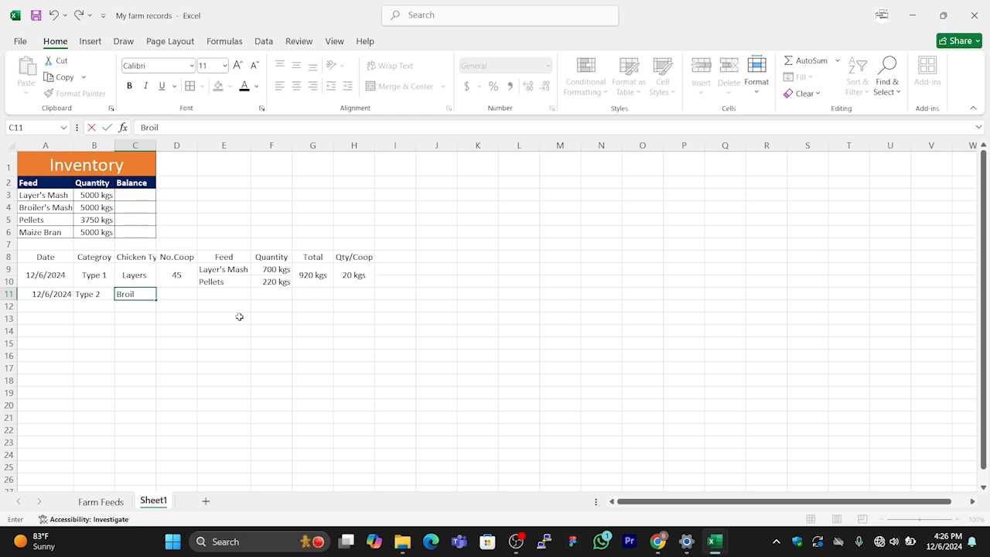
{"action": "type", "text": "rs"}
{"action": "left_click", "coordinate": [184, 295]}
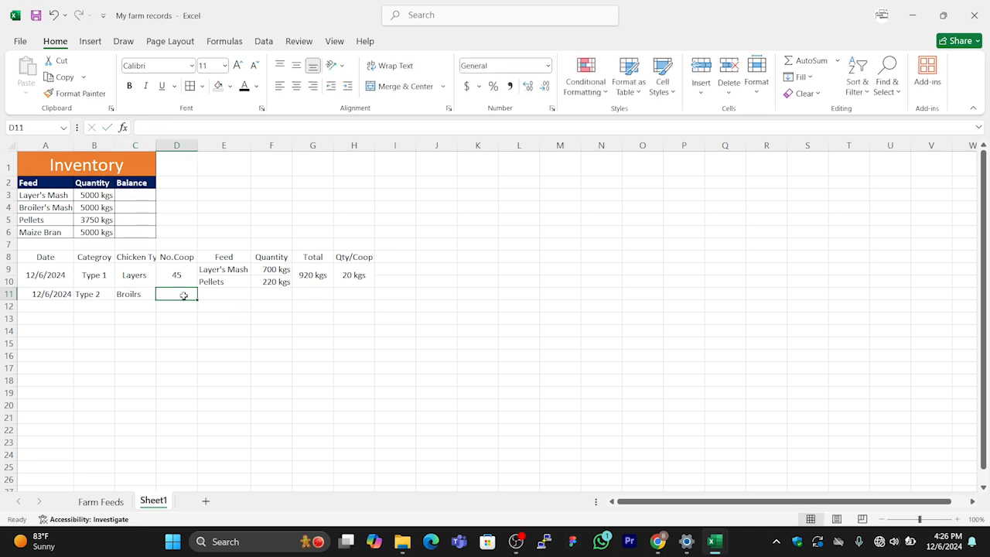
{"action": "type", "text": "20"}
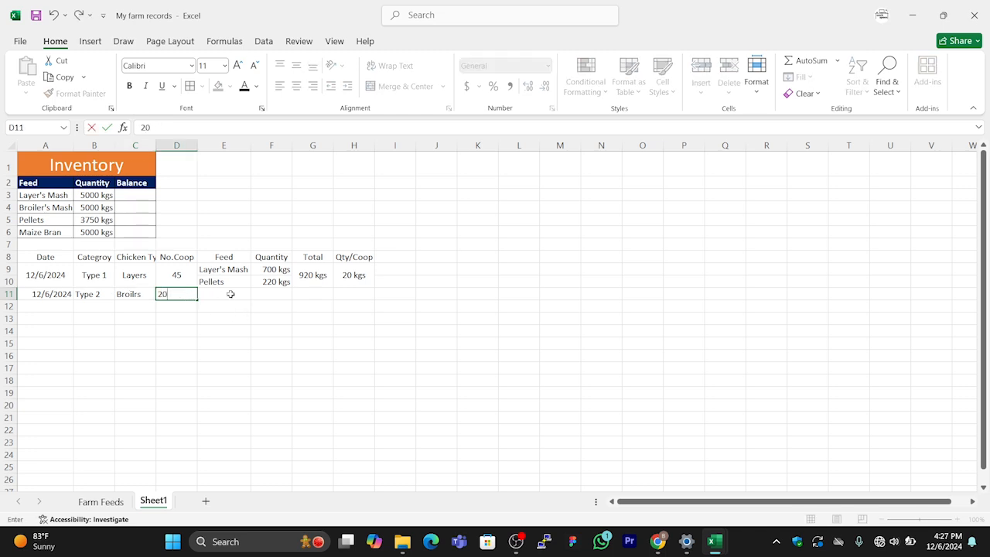
List the Type 2 feeds Broiler's Mash, Maizebran and Pellets in E11 to E13.
{"action": "left_click", "coordinate": [233, 296]}
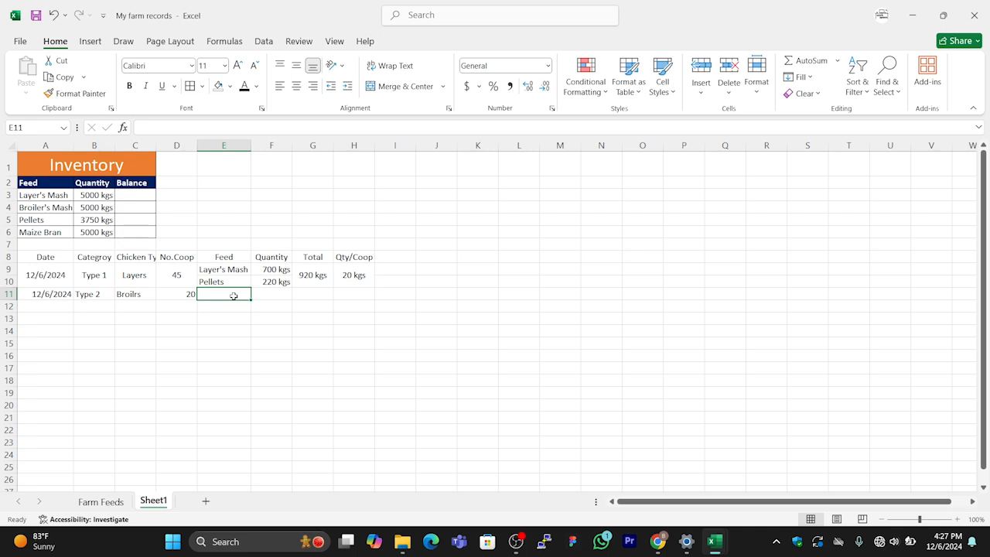
{"action": "type", "text": "B"}
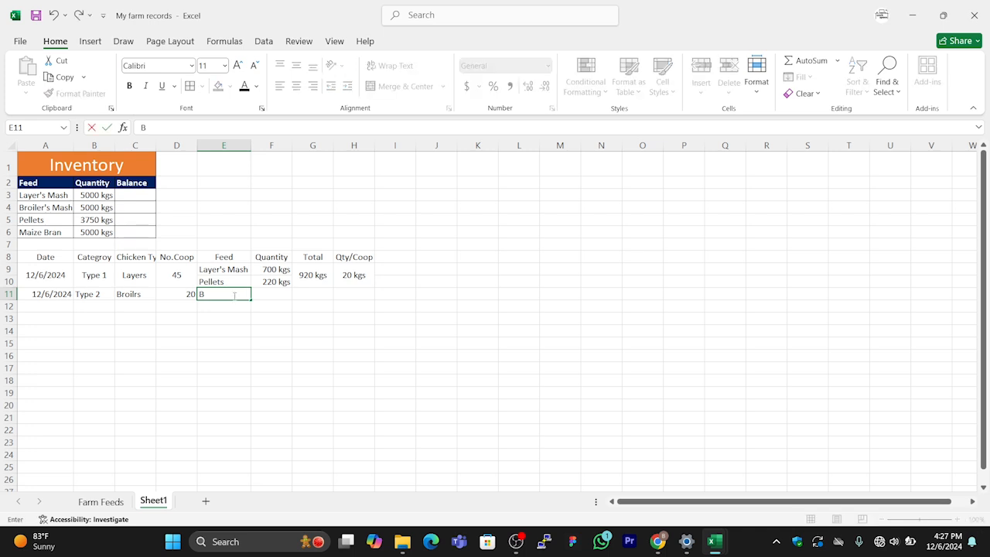
{"action": "type", "text": "roiler's Mash"}
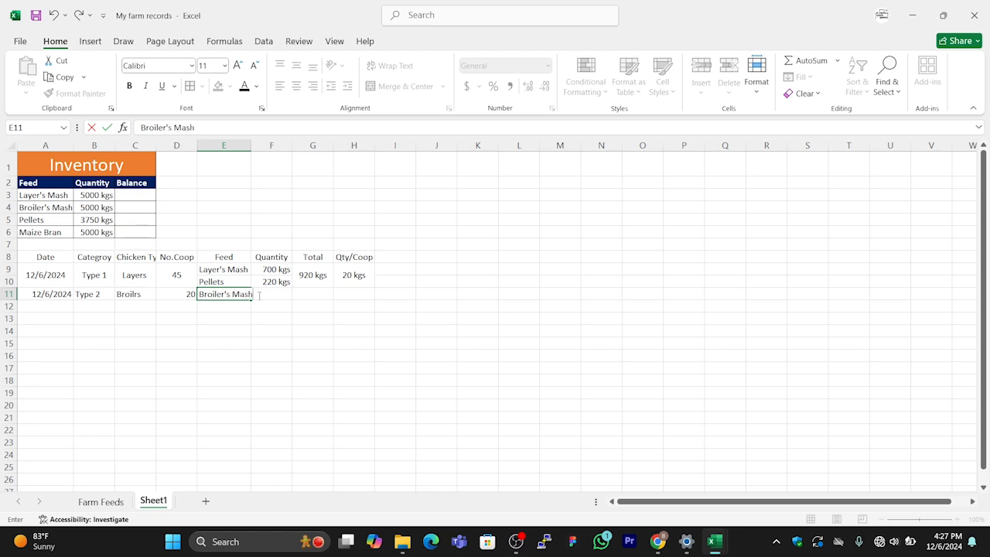
{"action": "key", "text": "Return"}
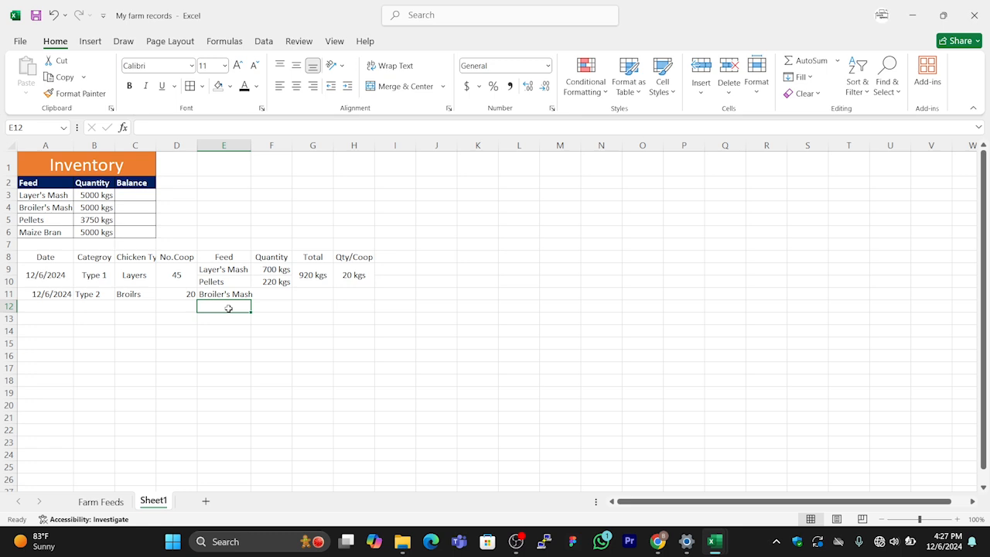
{"action": "type", "text": "Maizebran"}
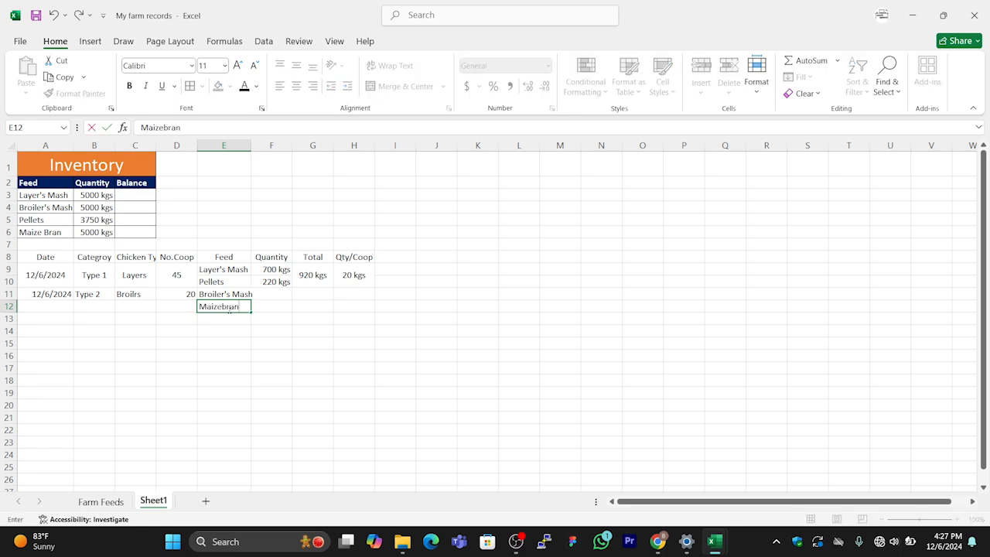
{"action": "key", "text": "ctrl+Return"}
{"action": "left_click", "coordinate": [224, 317]}
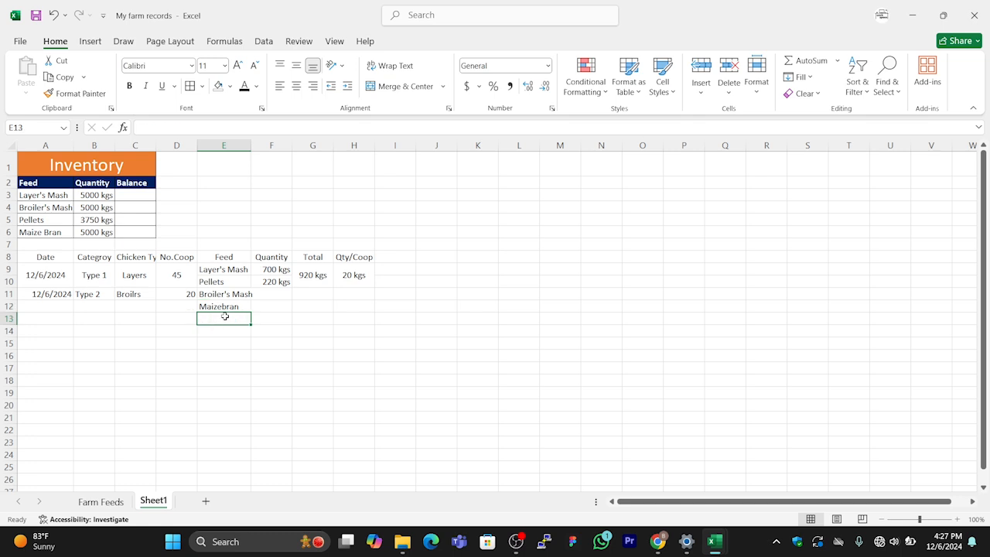
{"action": "type", "text": "Pellt"}
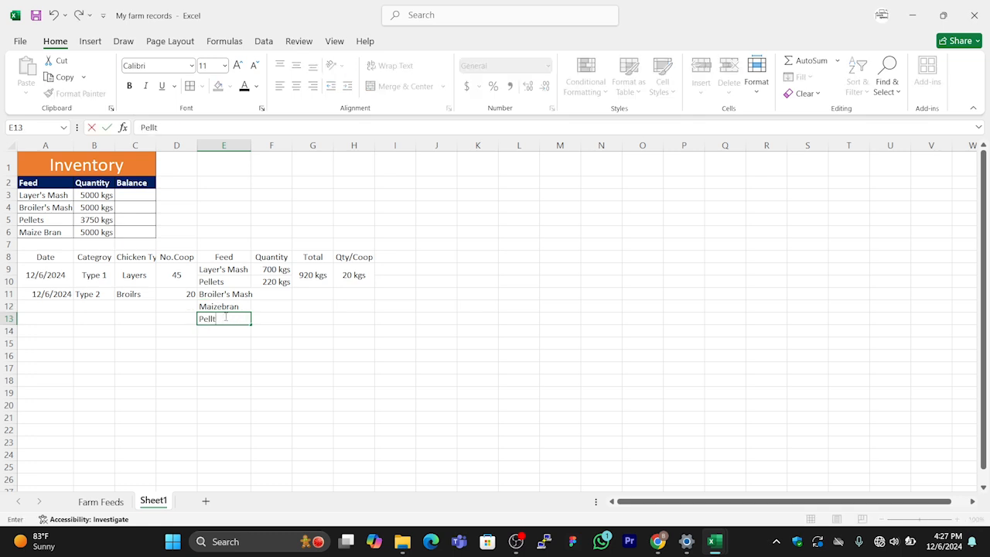
{"action": "key", "text": "BackSpace"}
{"action": "type", "text": "ets"}
Consult the Farm feeds workbook, and in My farm records enter 600 as the Broiler's Mash quantity in F11.
{"action": "left_click", "coordinate": [268, 295]}
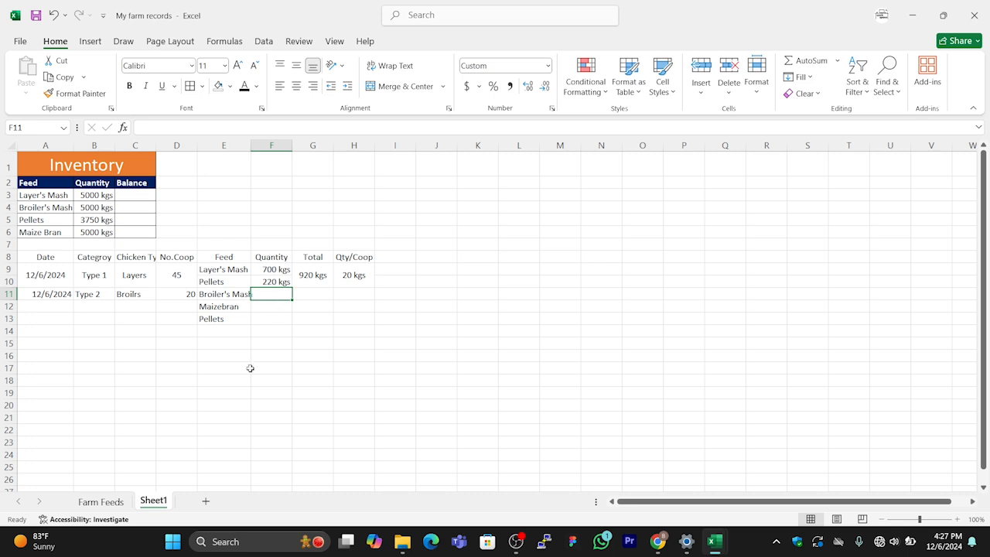
{"action": "mouse_move", "coordinate": [705, 546]}
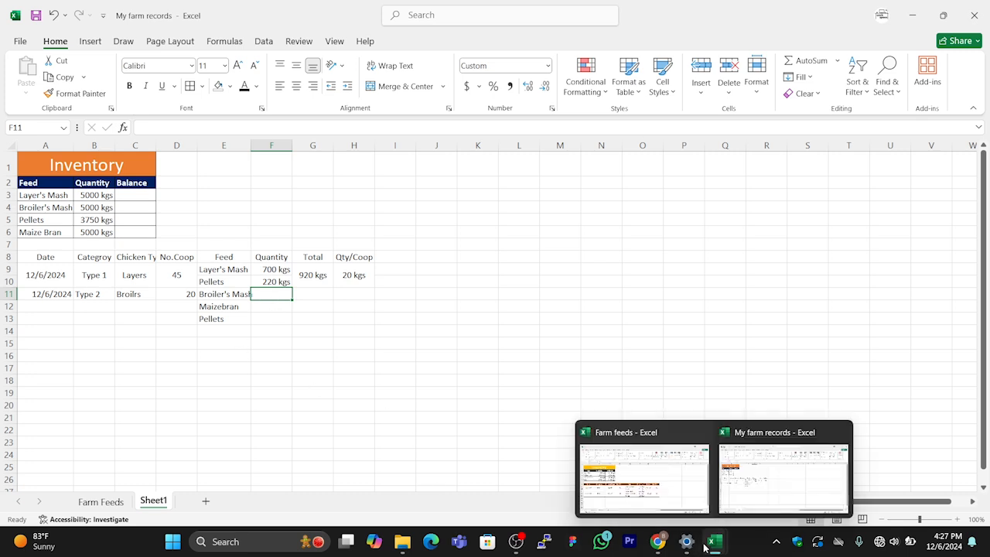
{"action": "left_click", "coordinate": [689, 504]}
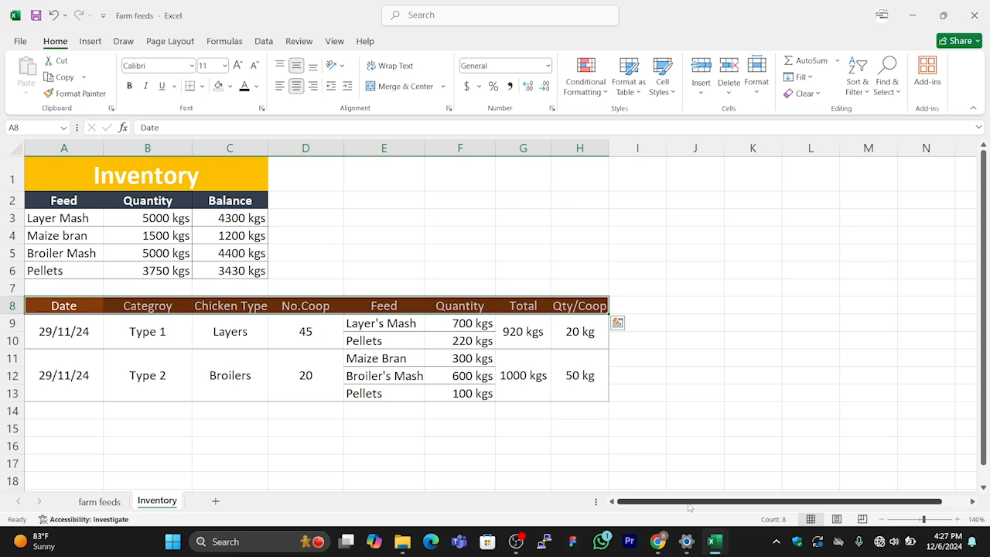
{"action": "mouse_move", "coordinate": [718, 540]}
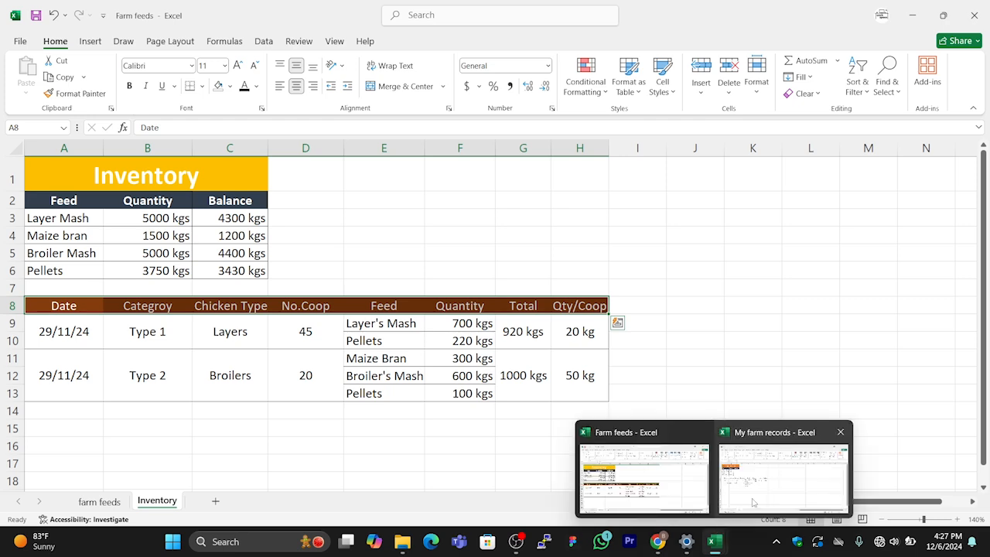
{"action": "left_click", "coordinate": [720, 525]}
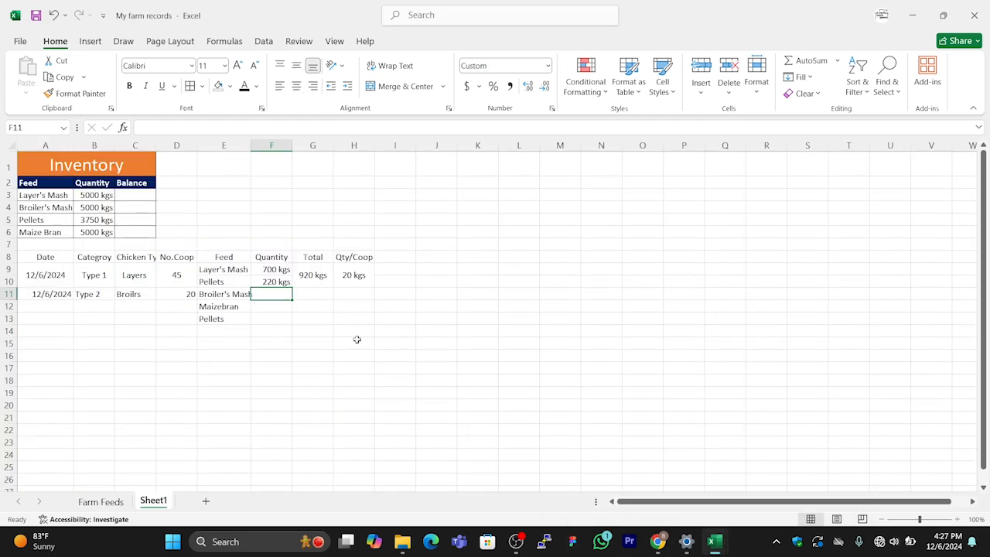
{"action": "key", "text": "BackSpace"}
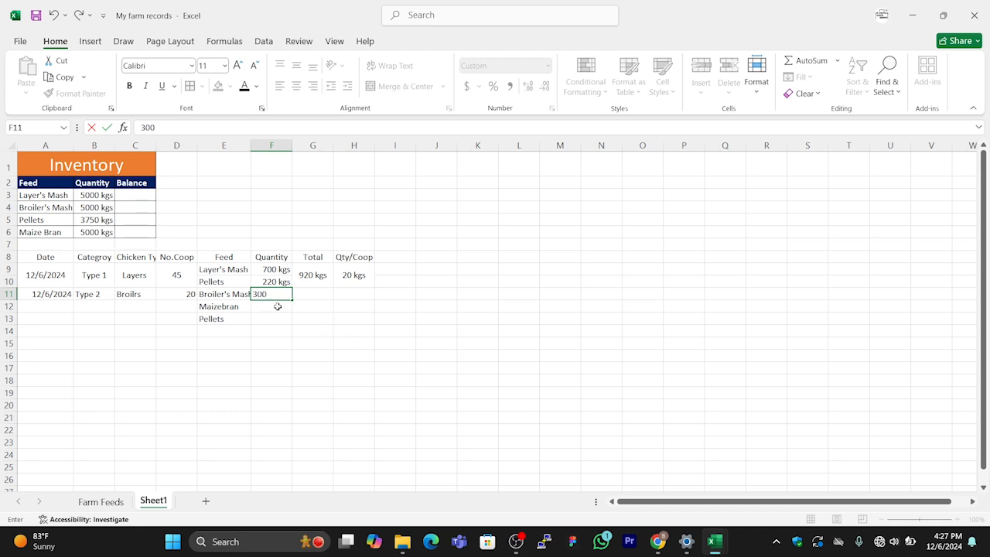
{"action": "key", "text": "BackSpace"}
{"action": "key", "text": "BackSpace"}
{"action": "key", "text": "BackSpace"}
{"action": "key", "text": "Return"}
Enter the quantities 300 for Maizebran in F12 and 100 for Pellets in F13.
{"action": "type", "text": "30"}
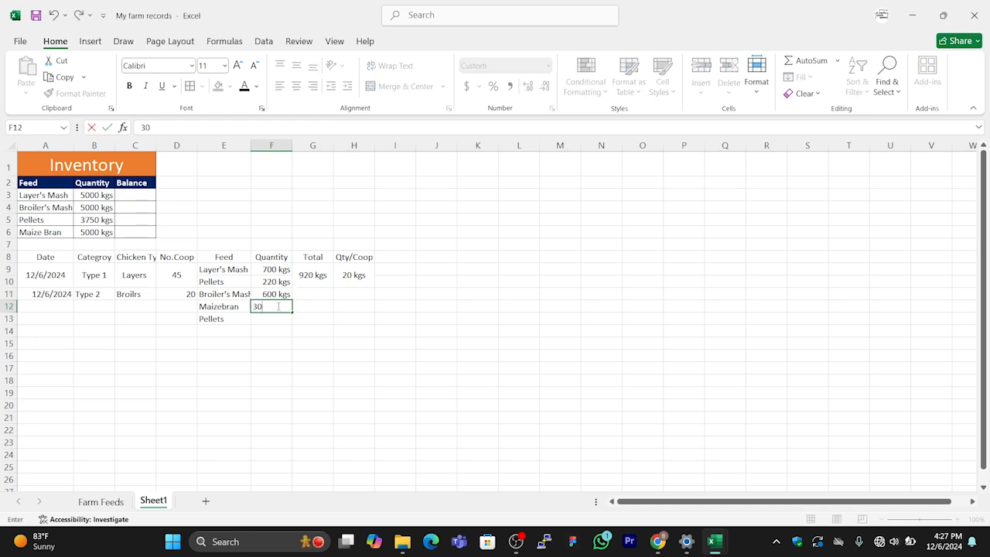
{"action": "type", "text": "0"}
{"action": "key", "text": "Return"}
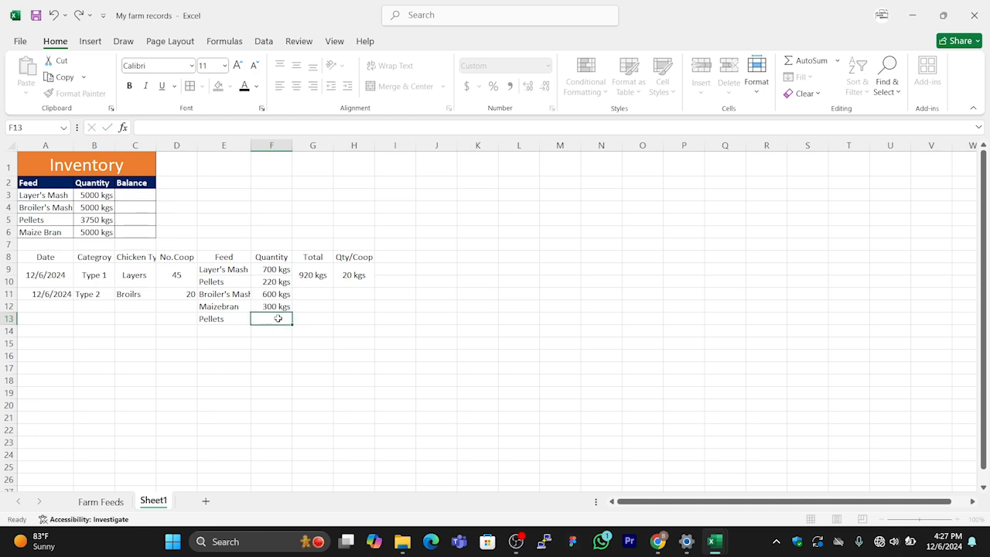
{"action": "type", "text": "1000"}
{"action": "key", "text": "Return"}
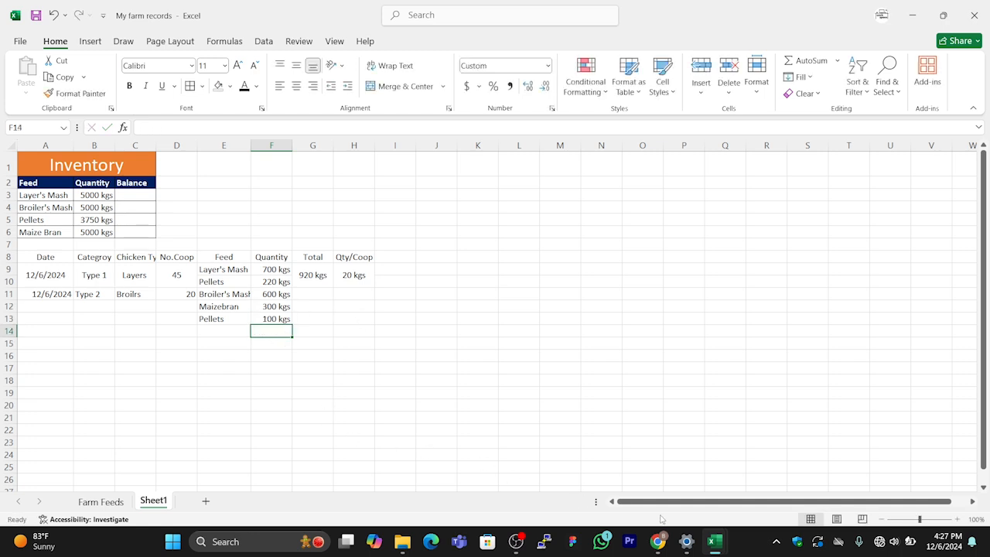
Check the Total layout in the Farm feeds workbook, and in My farm records merge and center G11 to G13.
{"action": "mouse_move", "coordinate": [714, 541]}
{"action": "left_click", "coordinate": [664, 488]}
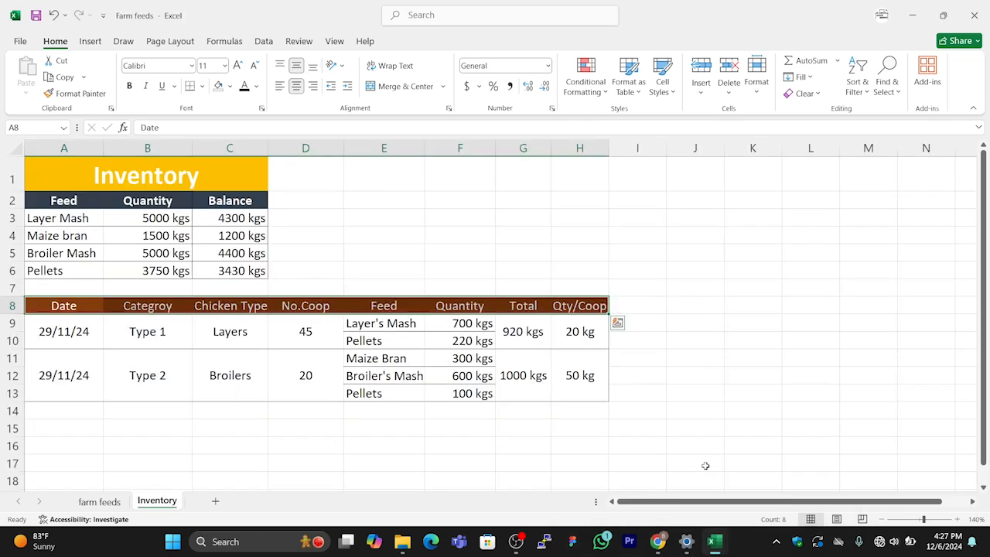
{"action": "mouse_move", "coordinate": [722, 547]}
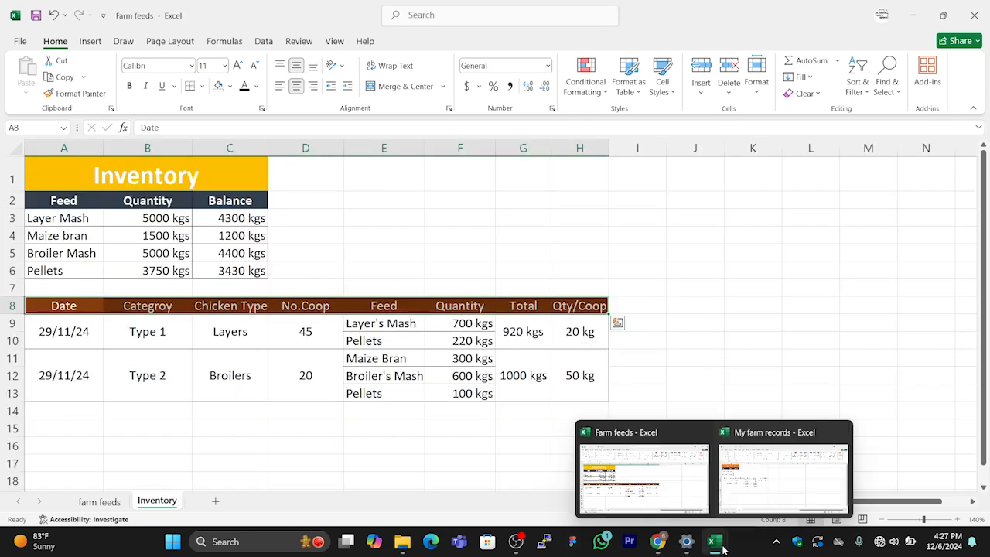
{"action": "left_click", "coordinate": [763, 476]}
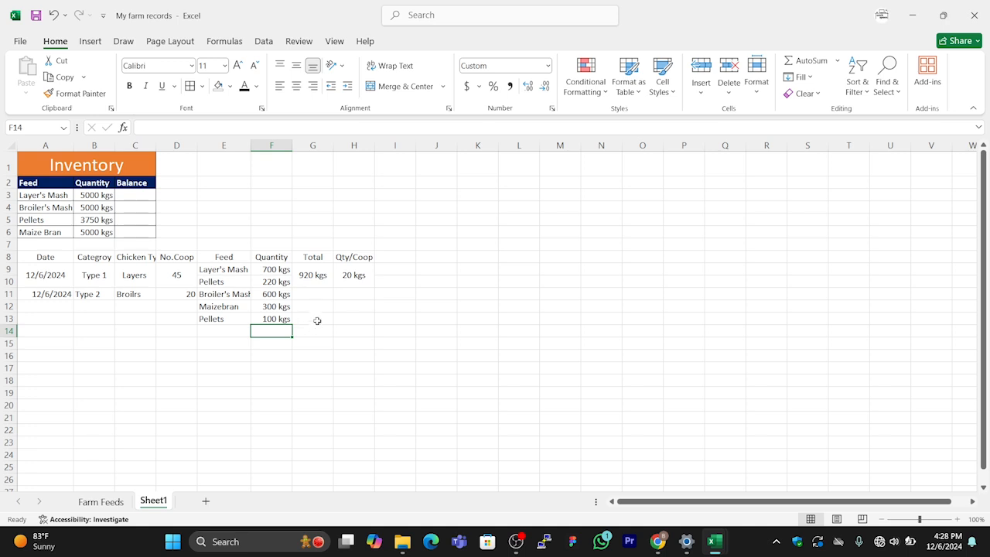
{"action": "left_click_drag", "start_coordinate": [313, 294], "coordinate": [313, 320]}
{"action": "left_click", "coordinate": [400, 87]}
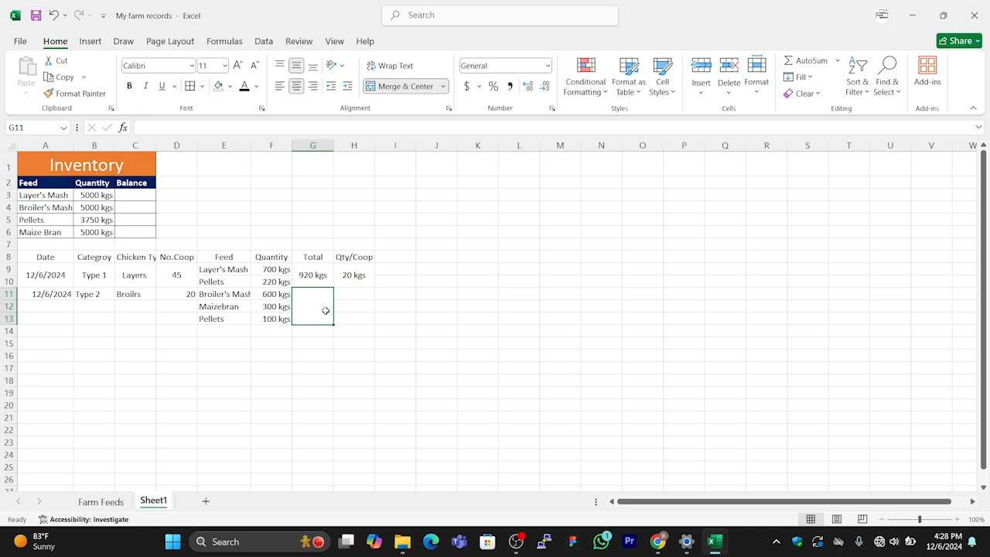
Total the Type 2 feed quantities in the merged cell G11 with the formula =F11+F12+F13.
{"action": "type", "text": "="}
{"action": "left_click", "coordinate": [268, 295]}
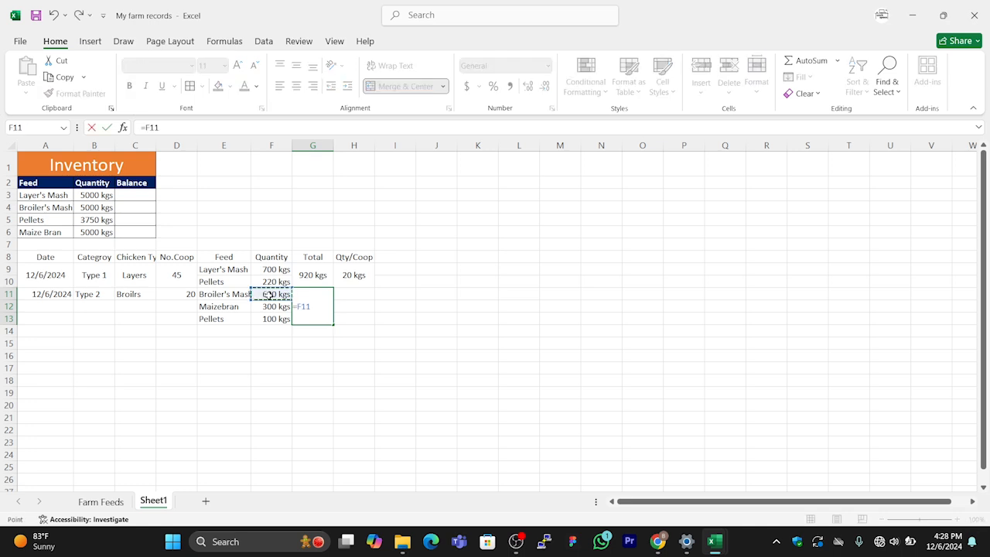
{"action": "type", "text": "+"}
{"action": "left_click", "coordinate": [275, 306]}
{"action": "type", "text": "+"}
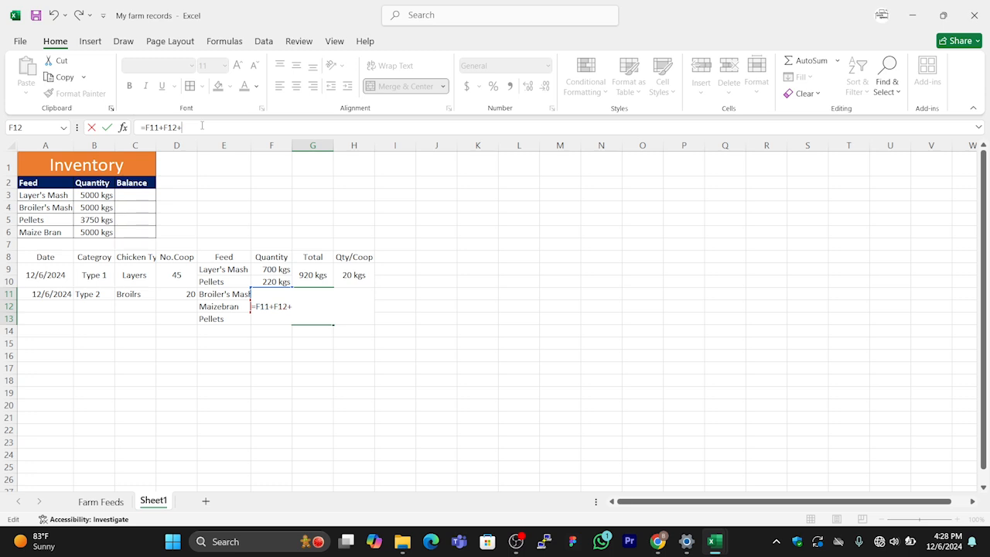
{"action": "type", "text": "f13"}
{"action": "key", "text": "Return"}
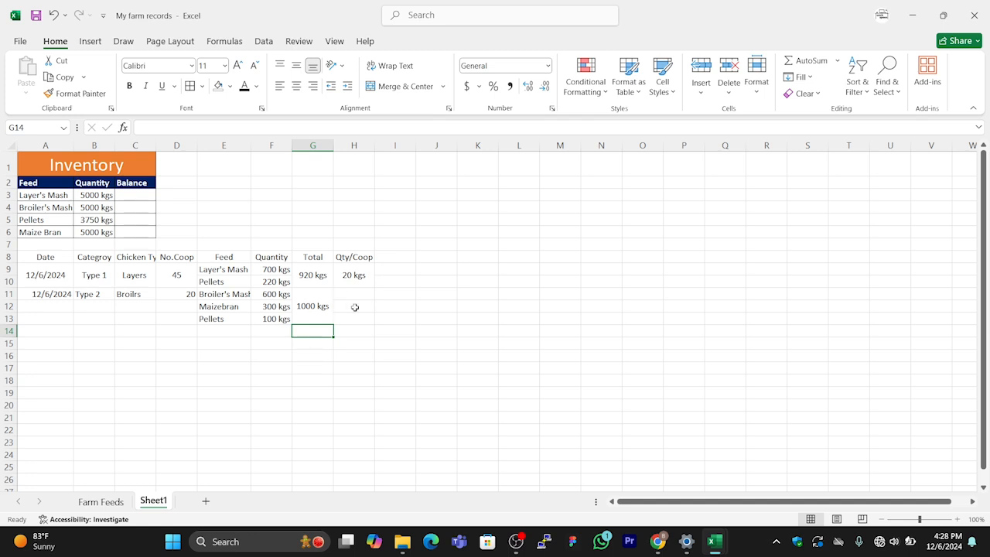
Merge and center the Qty/Coop cells H11 to H13 with middle vertical alignment.
{"action": "left_click_drag", "start_coordinate": [346, 295], "coordinate": [348, 317]}
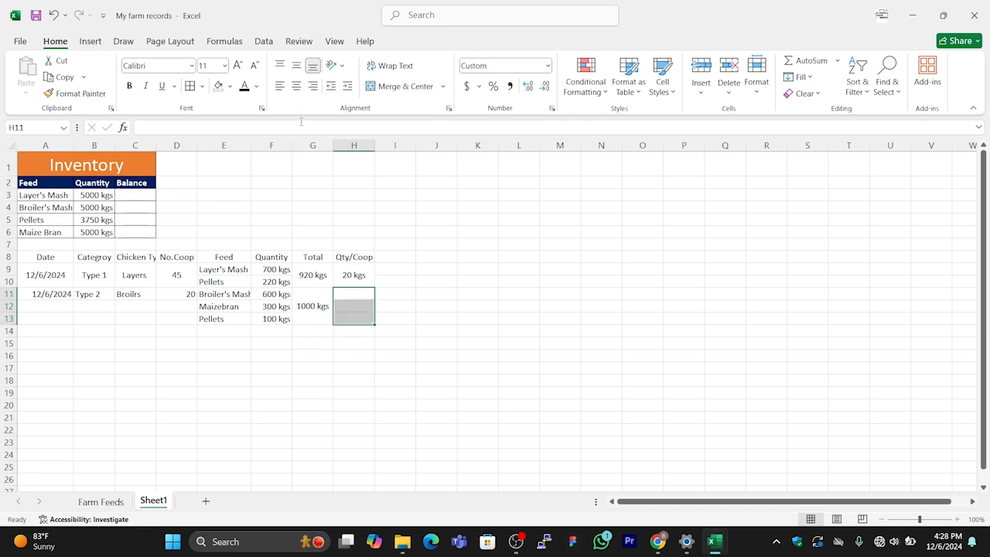
{"action": "left_click", "coordinate": [384, 87]}
{"action": "left_click", "coordinate": [296, 65]}
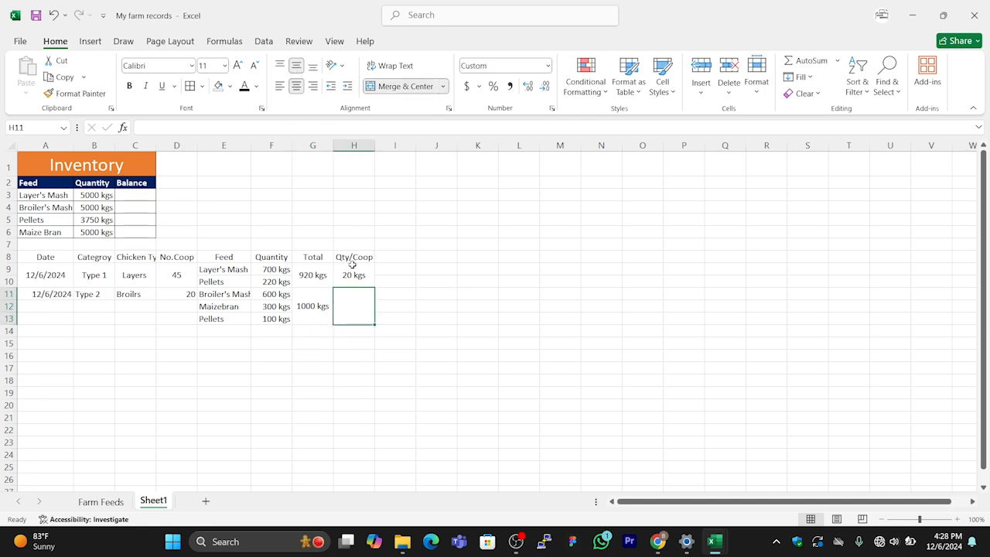
{"action": "type", "text": "="}
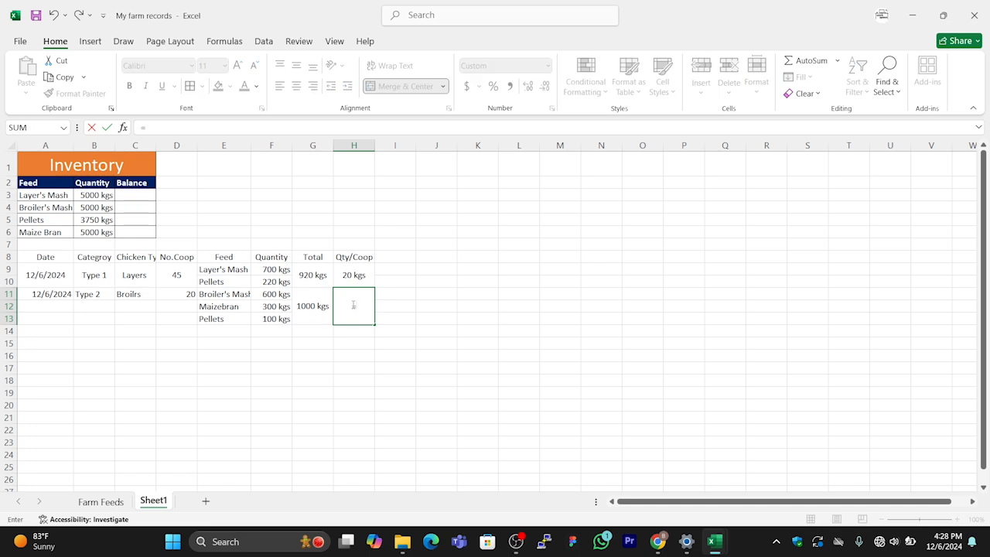
{"action": "left_click", "coordinate": [303, 310]}
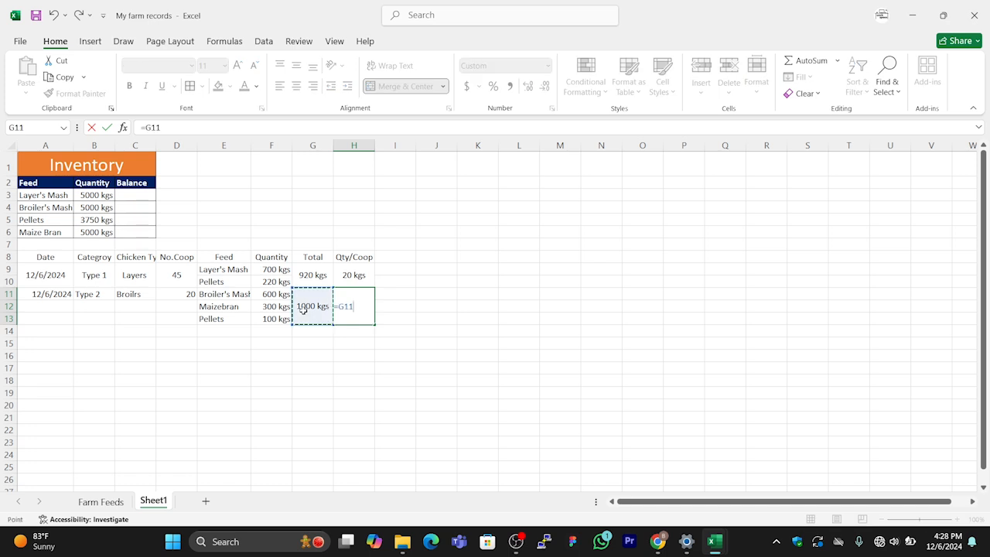
{"action": "type", "text": "/"}
{"action": "key", "text": "BackSpace"}
{"action": "key", "text": "BackSpace"}
{"action": "key", "text": "BackSpace"}
{"action": "key", "text": "BackSpace"}
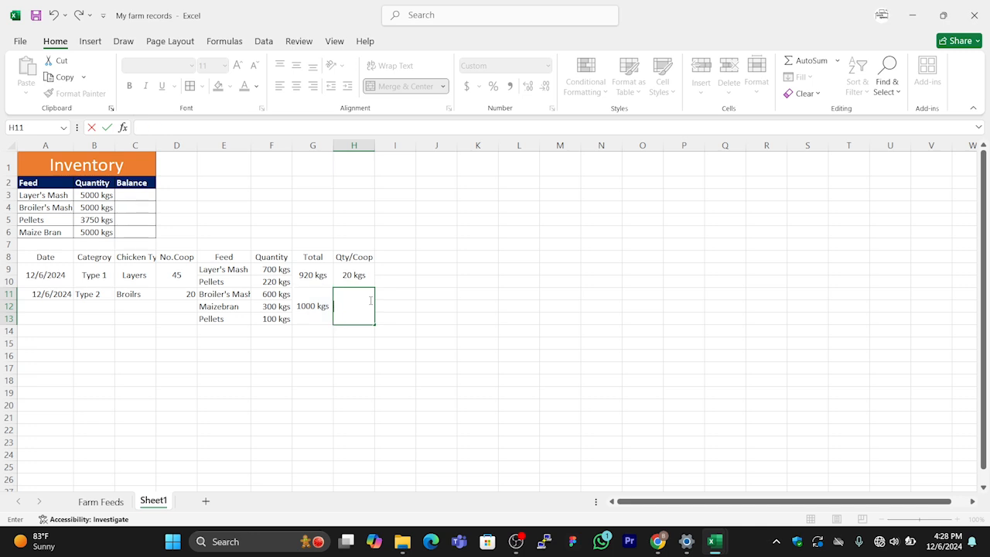
Merge and center the No.Coop cells D11 to D13 with middle vertical alignment.
{"action": "left_click_drag", "start_coordinate": [174, 290], "coordinate": [171, 321]}
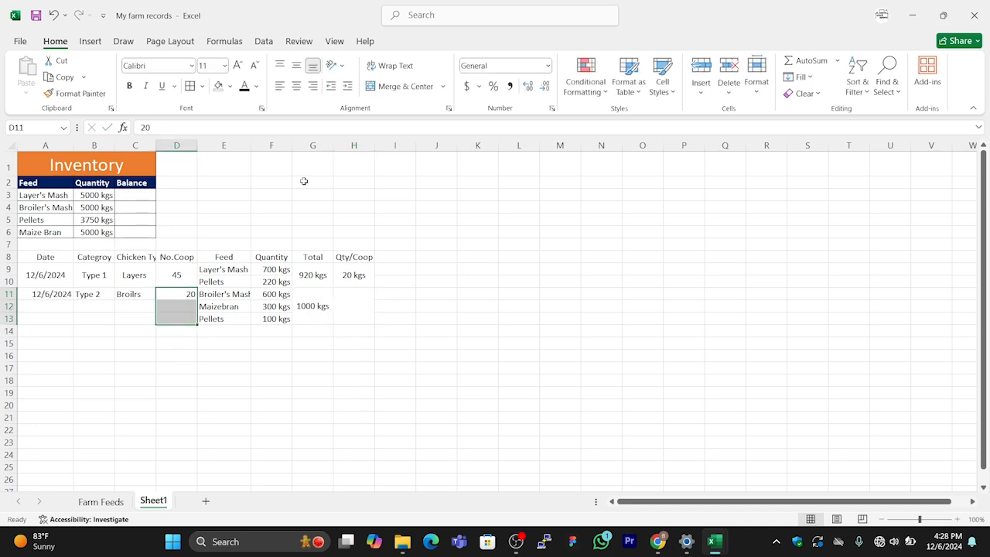
{"action": "left_click", "coordinate": [392, 88]}
{"action": "left_click", "coordinate": [296, 66]}
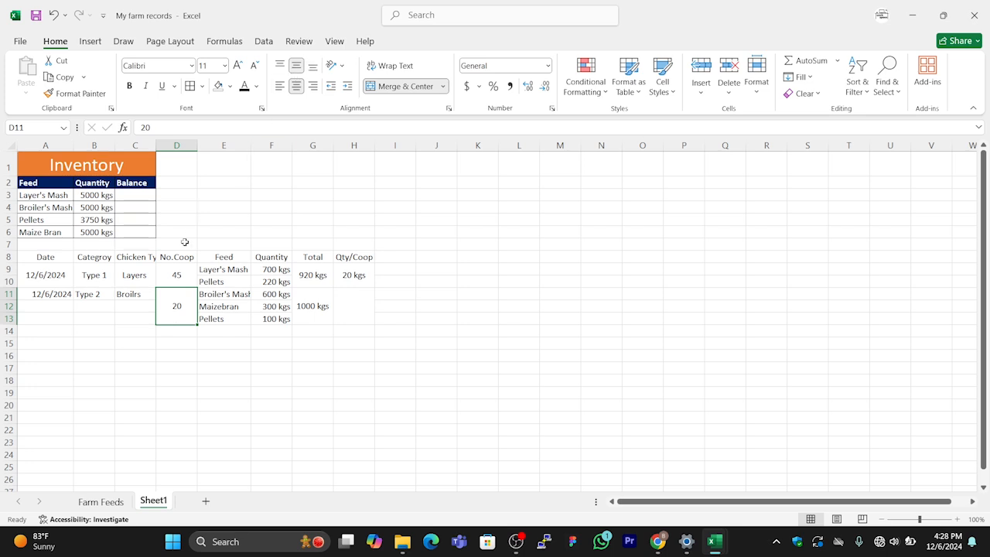
Merge and center C11 to C13 with middle alignment, and correct the chicken type to Broiler's.
{"action": "left_click_drag", "start_coordinate": [134, 296], "coordinate": [133, 319]}
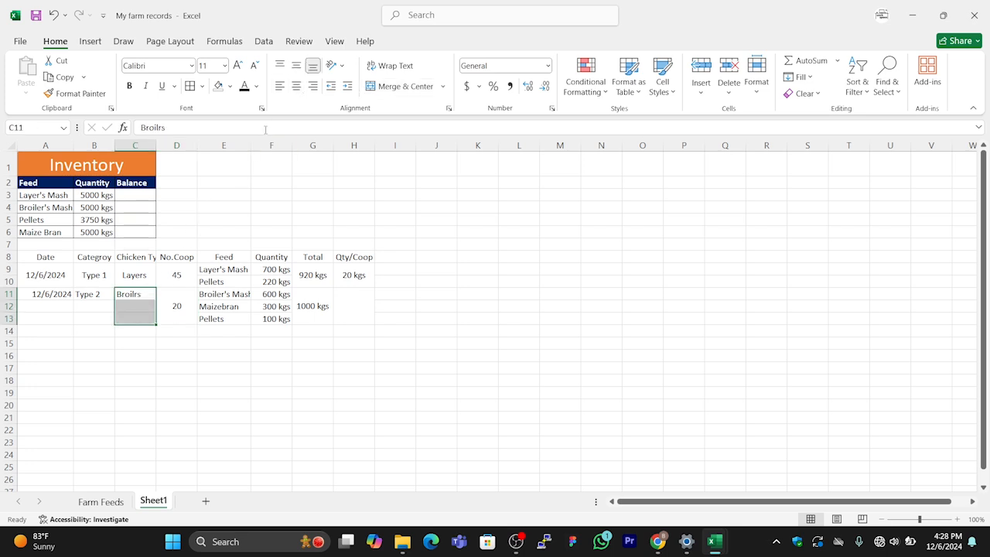
{"action": "left_click", "coordinate": [395, 86]}
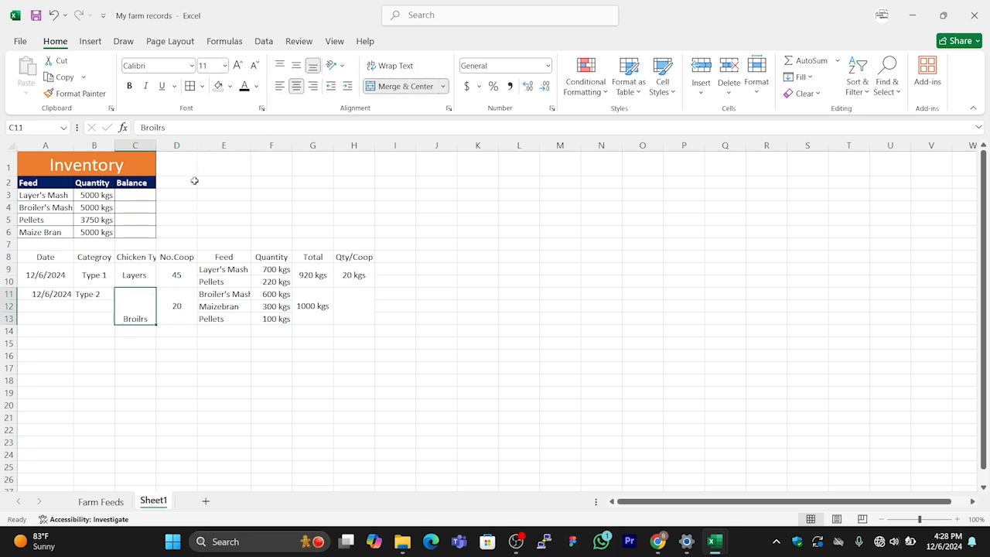
{"action": "left_click", "coordinate": [296, 65]}
{"action": "left_click", "coordinate": [157, 128]}
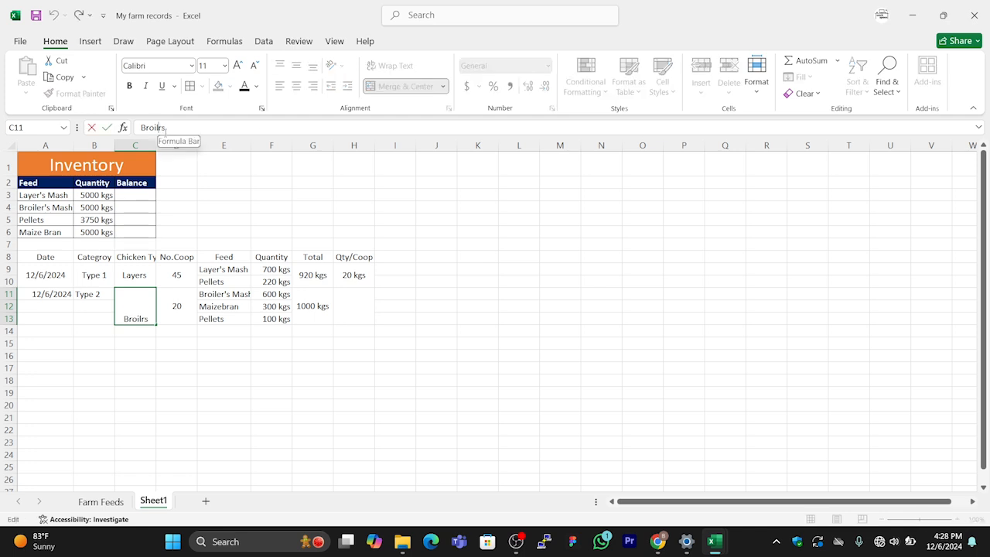
{"action": "type", "text": "er"}
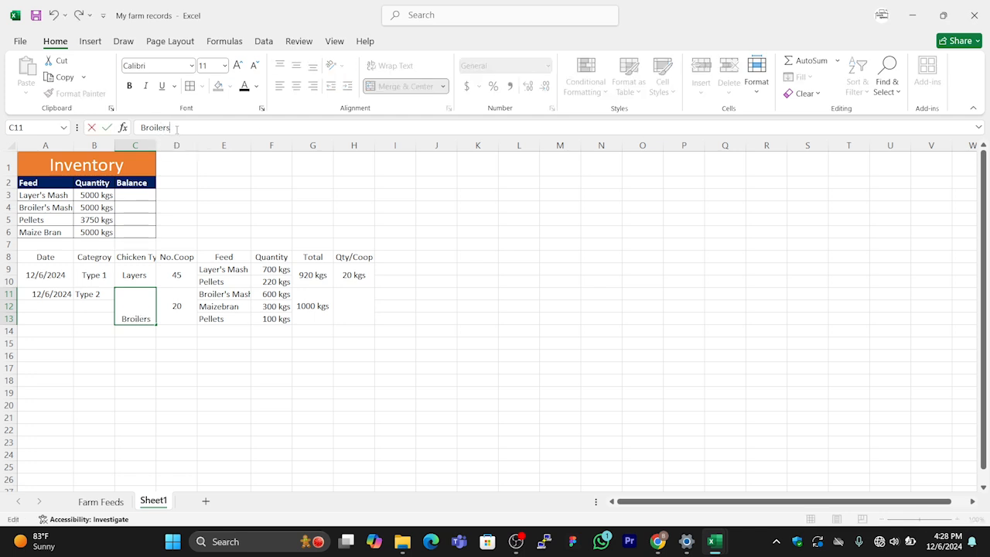
{"action": "type", "text": "'"}
Merge and center the category cells B11 to B13 and the date cells A11 to A13, both with middle vertical alignment.
{"action": "left_click_drag", "start_coordinate": [96, 293], "coordinate": [95, 316]}
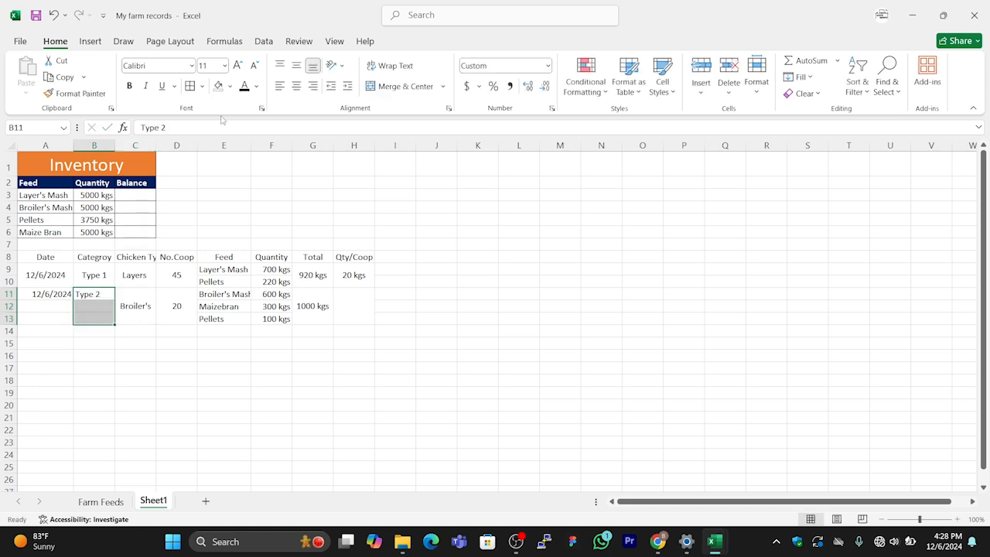
{"action": "left_click", "coordinate": [398, 87]}
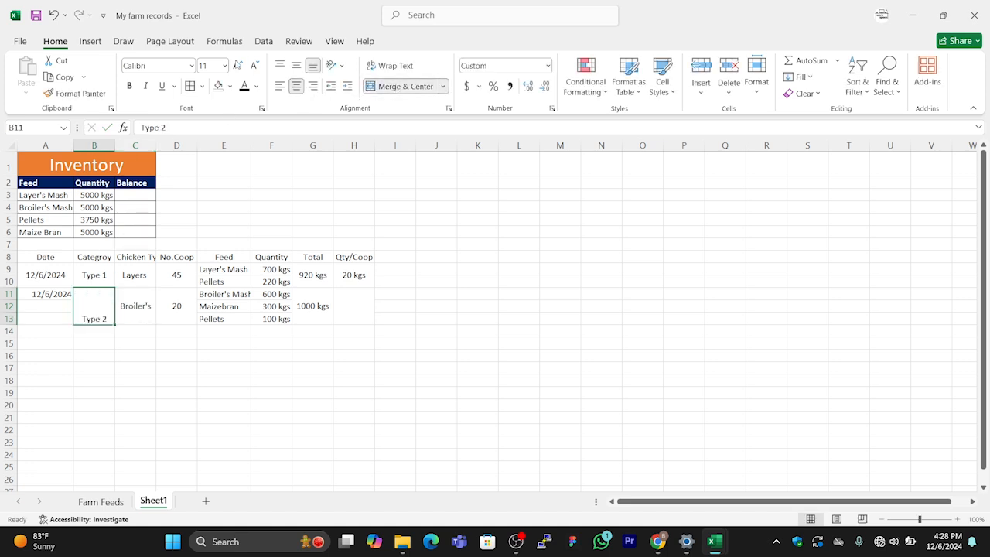
{"action": "left_click", "coordinate": [296, 66]}
{"action": "left_click_drag", "start_coordinate": [32, 297], "coordinate": [44, 313]}
{"action": "left_click", "coordinate": [383, 87]}
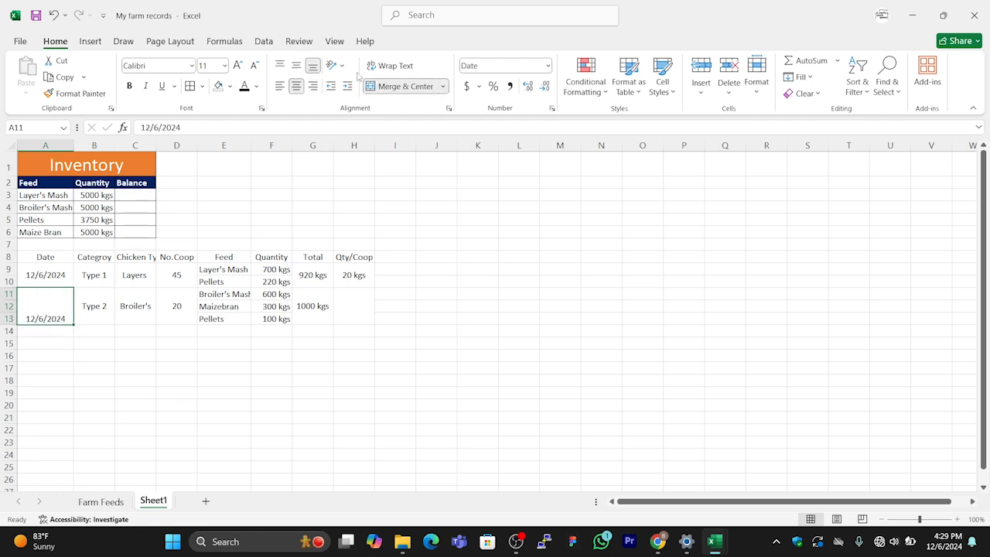
{"action": "left_click", "coordinate": [296, 66]}
{"action": "left_click", "coordinate": [215, 353]}
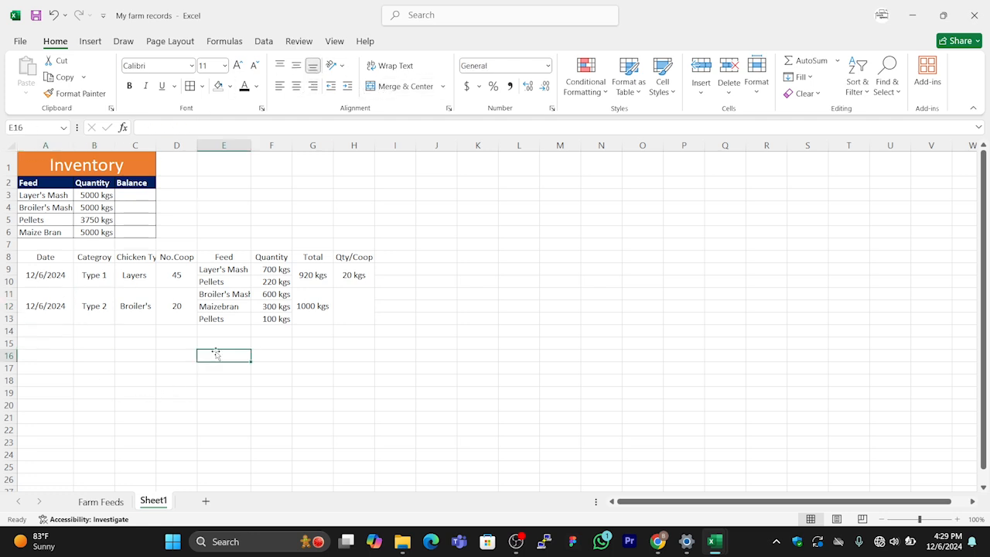
Calculate the Broiler's Qty/Coop in H11 by dividing the total in G11 by the number of coops in D11.
{"action": "left_click", "coordinate": [344, 308]}
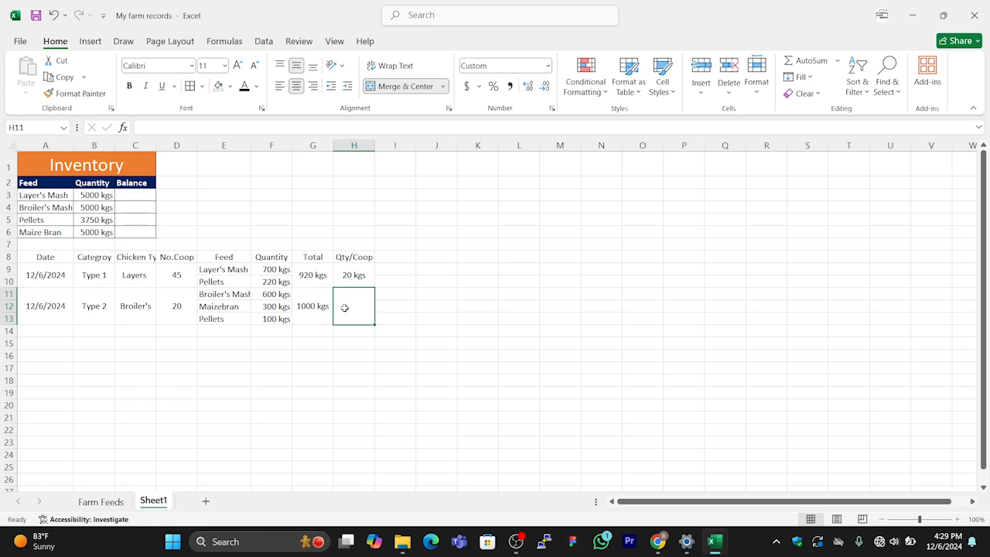
{"action": "type", "text": "="}
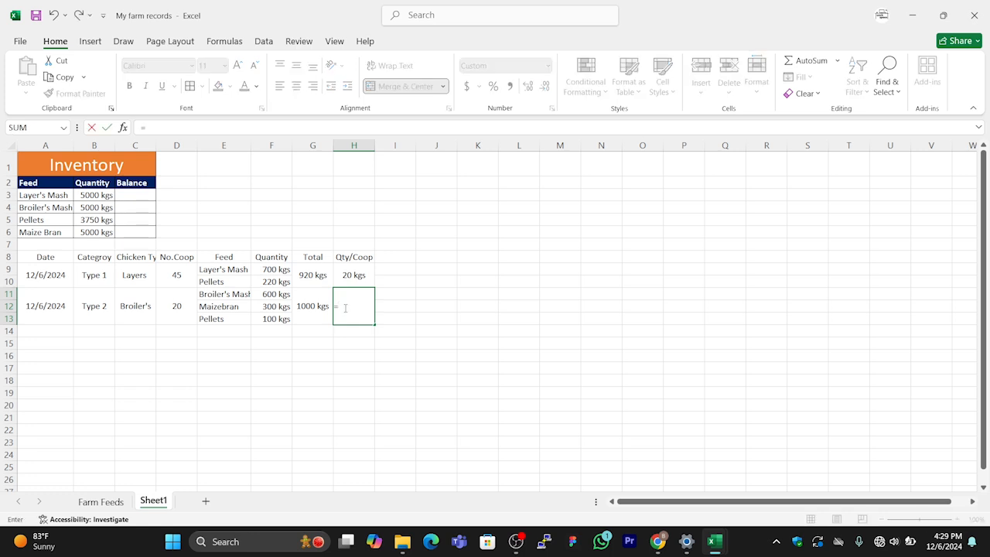
{"action": "left_click", "coordinate": [321, 306]}
{"action": "type", "text": "/"}
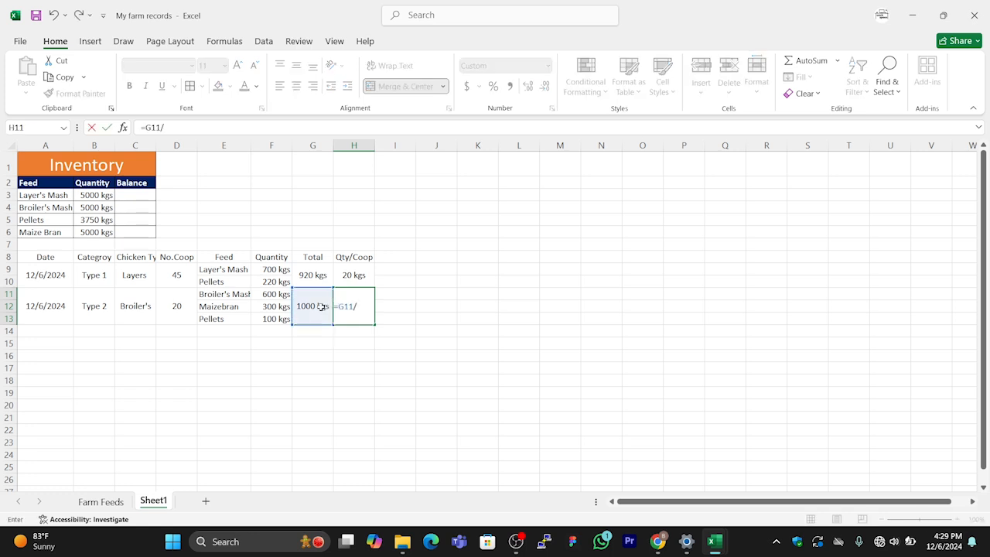
{"action": "left_click", "coordinate": [185, 303]}
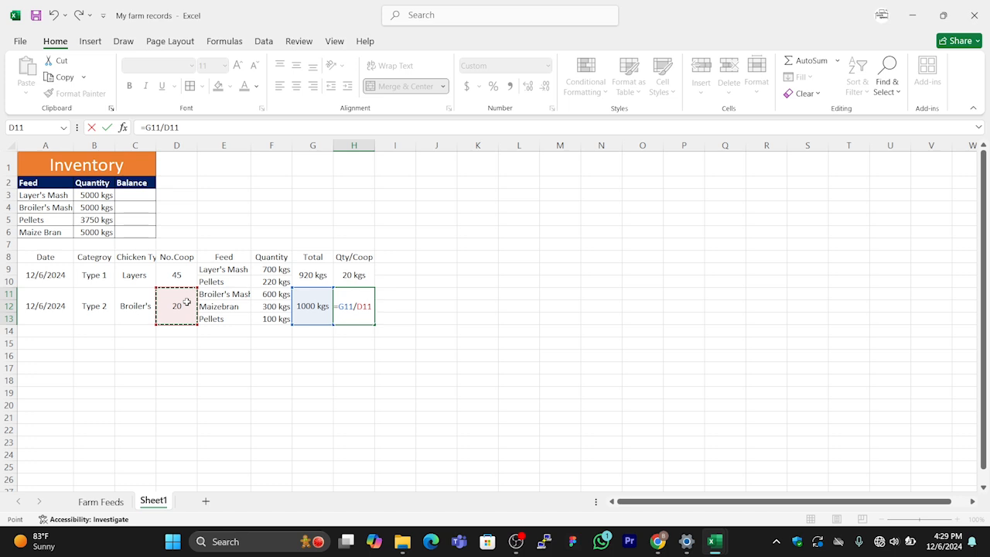
{"action": "key", "text": "Return"}
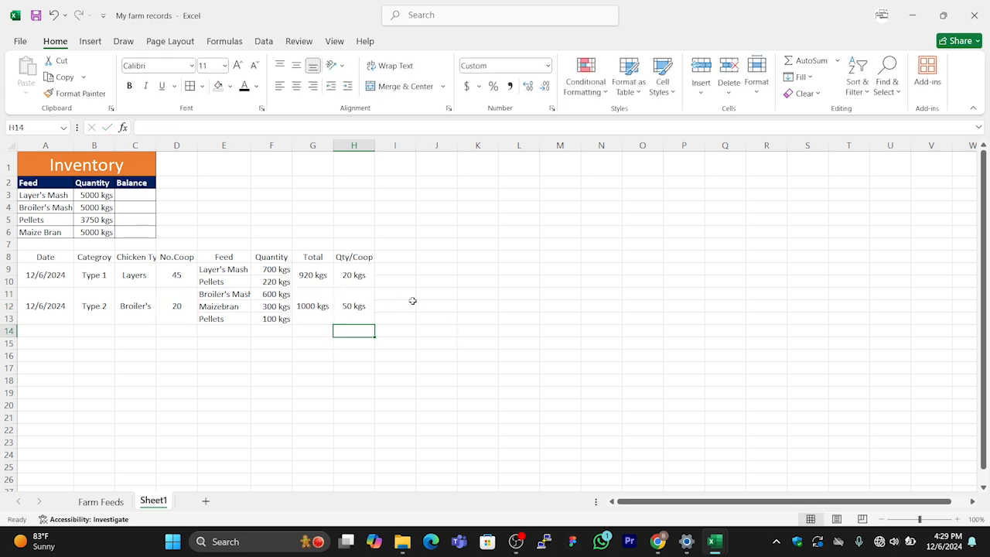
Fill the feed usage header row A8 to H8 with dark orange-brown and set its text to white.
{"action": "left_click_drag", "start_coordinate": [37, 256], "coordinate": [343, 256]}
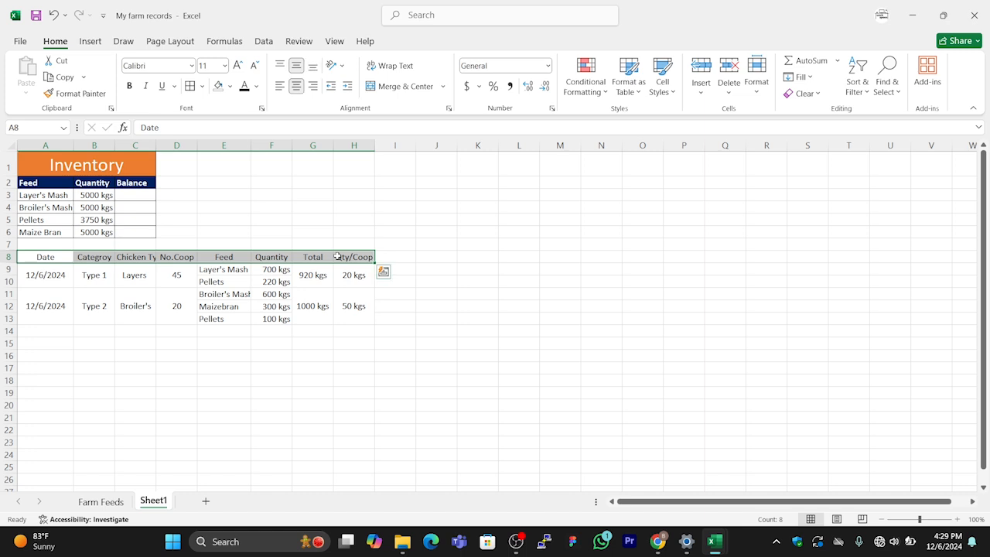
{"action": "left_click", "coordinate": [230, 86]}
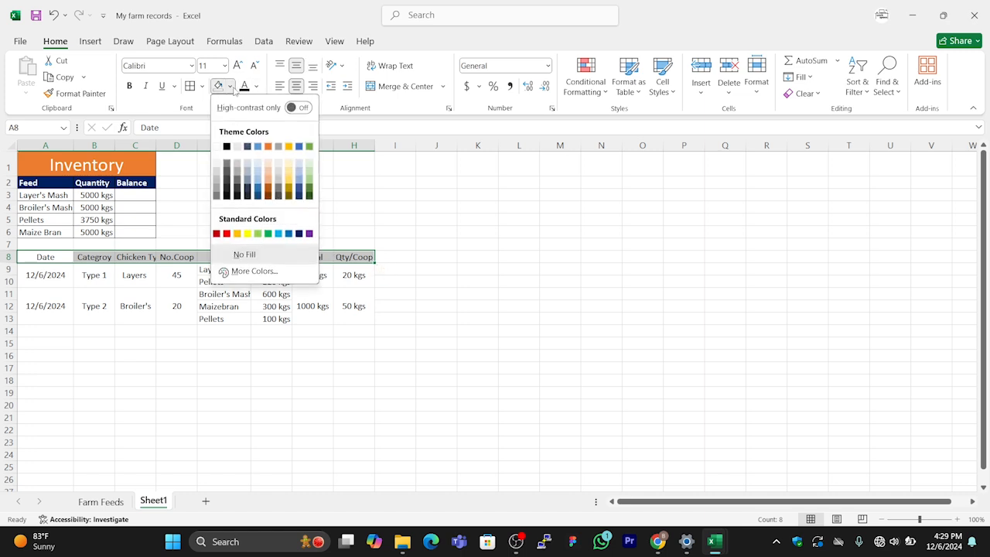
{"action": "left_click", "coordinate": [267, 192]}
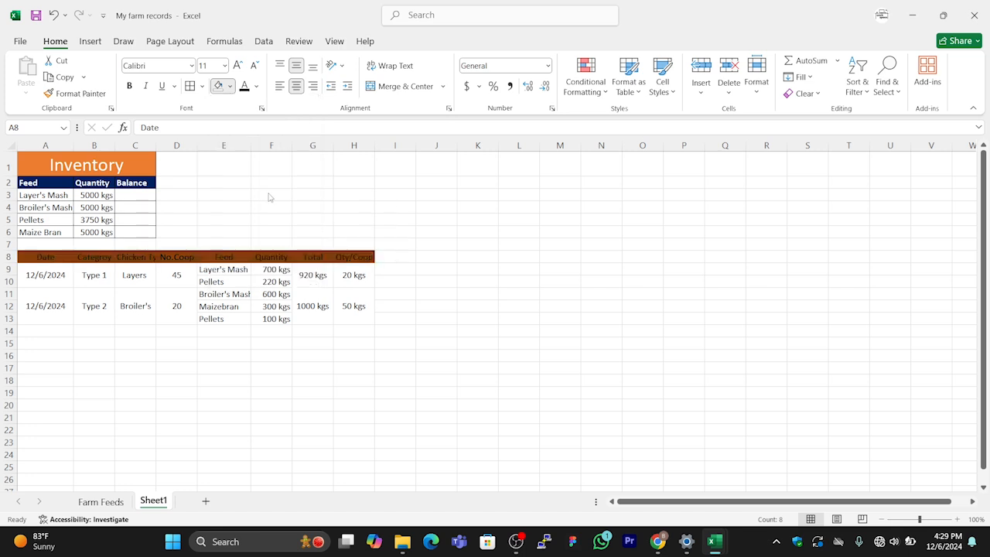
{"action": "left_click", "coordinate": [257, 87]}
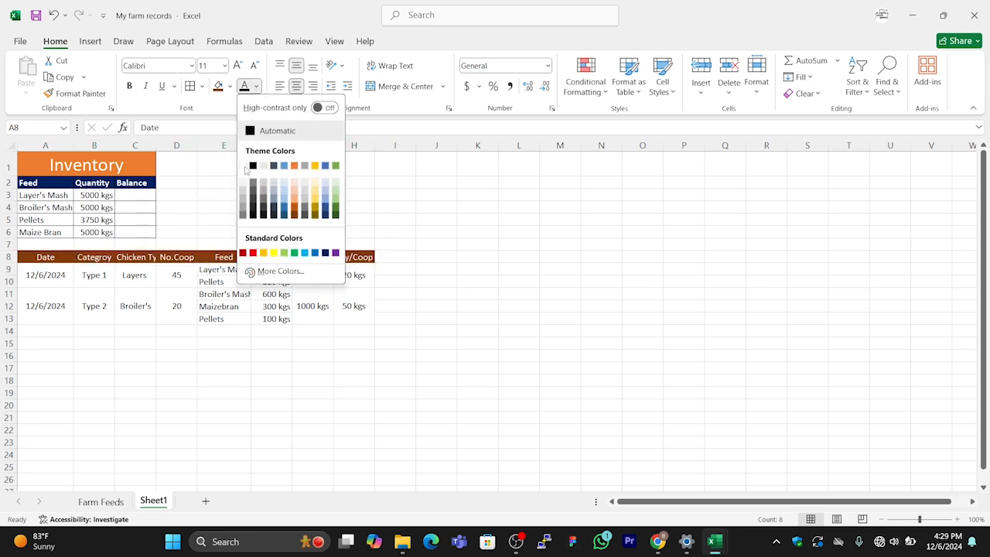
{"action": "left_click", "coordinate": [243, 167]}
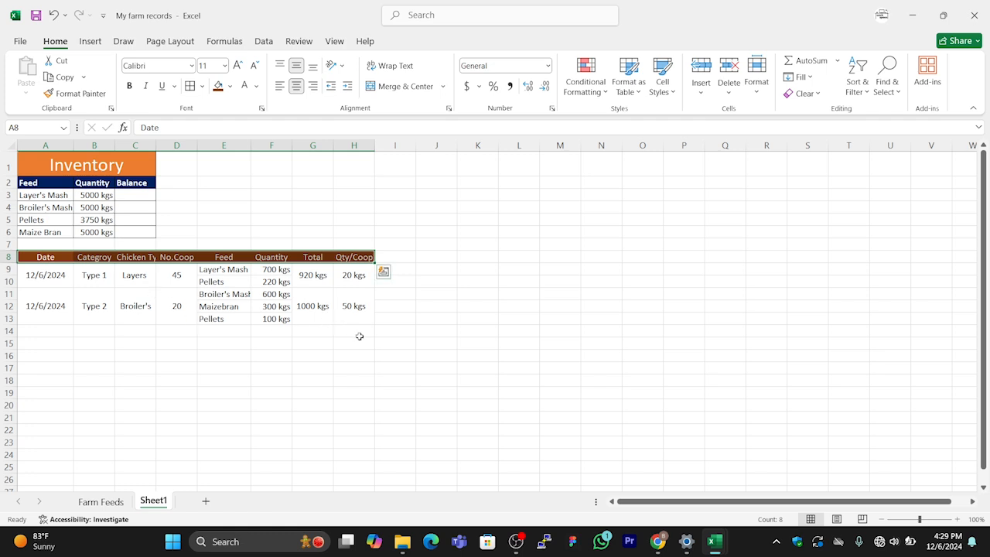
{"action": "left_click", "coordinate": [360, 335]}
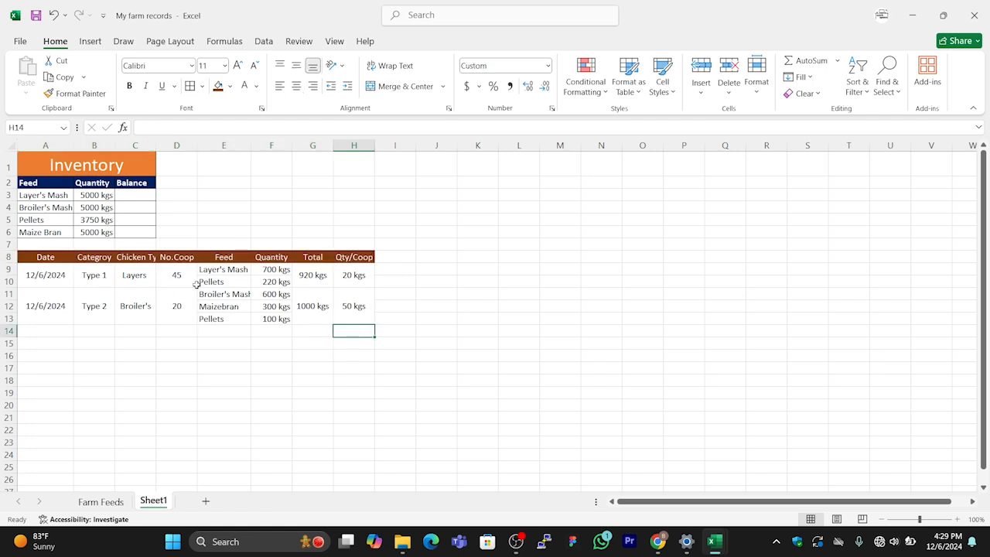
Check the Farm feeds workbook for reference and add bottom borders to A9:D10 and A11:D13 in My farm records.
{"action": "mouse_move", "coordinate": [712, 545]}
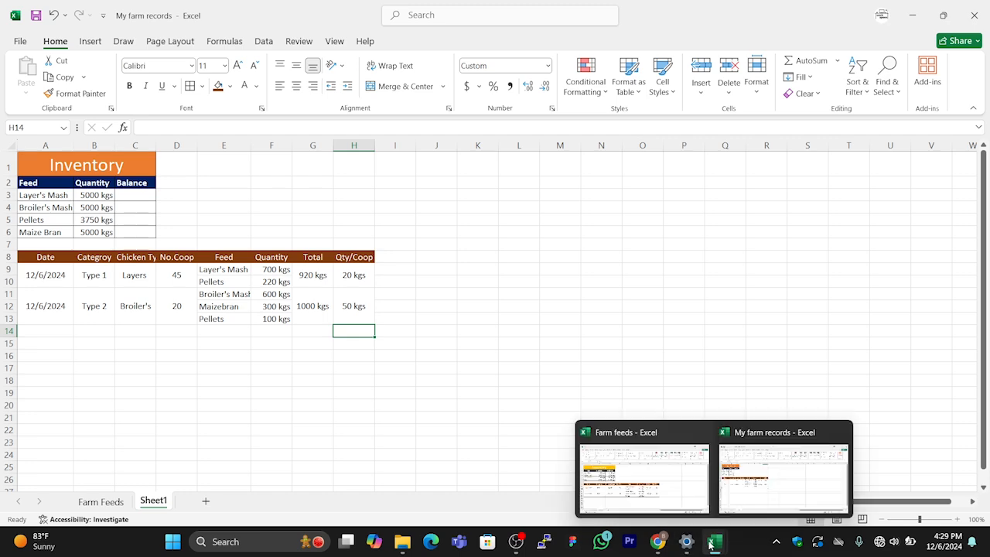
{"action": "left_click", "coordinate": [676, 497]}
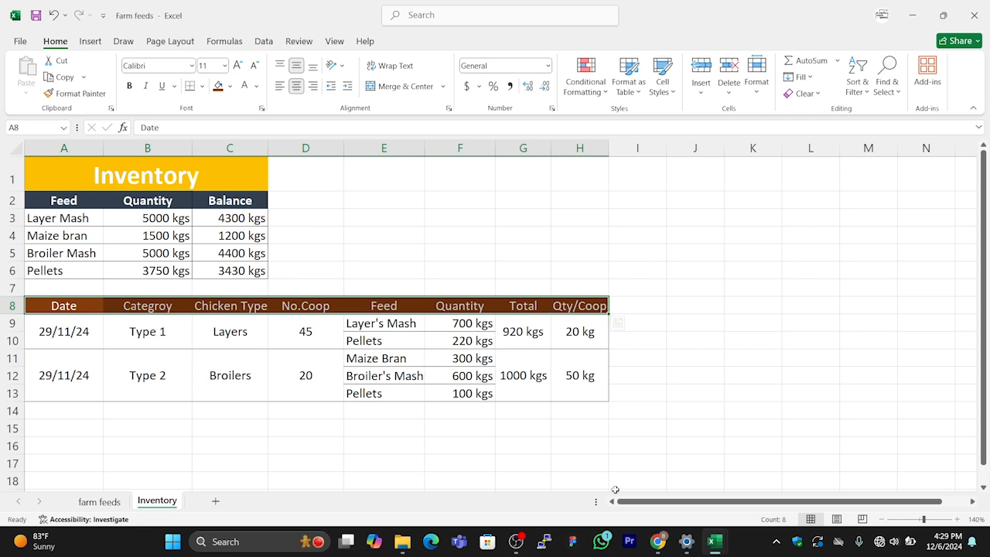
{"action": "mouse_move", "coordinate": [713, 541]}
{"action": "left_click", "coordinate": [752, 467]}
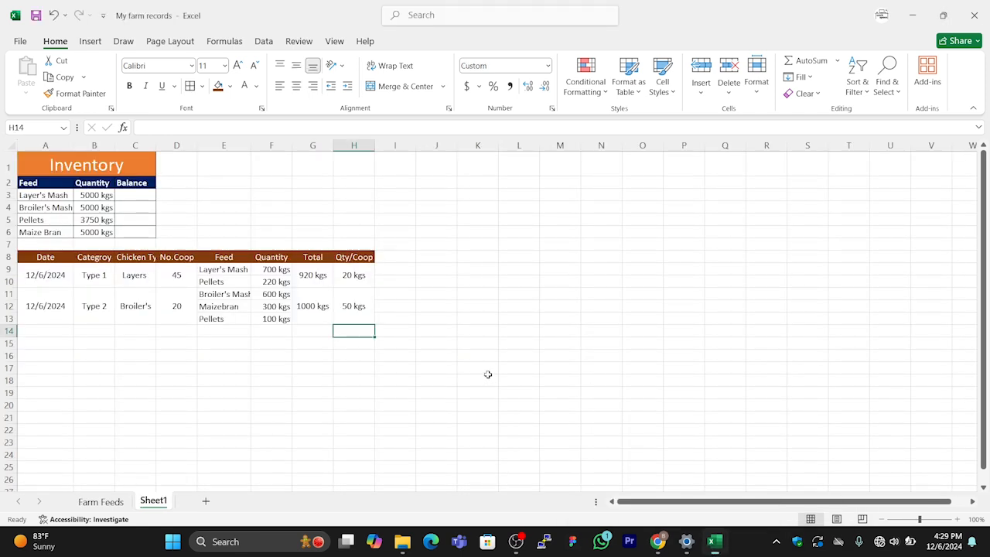
{"action": "left_click", "coordinate": [31, 271]}
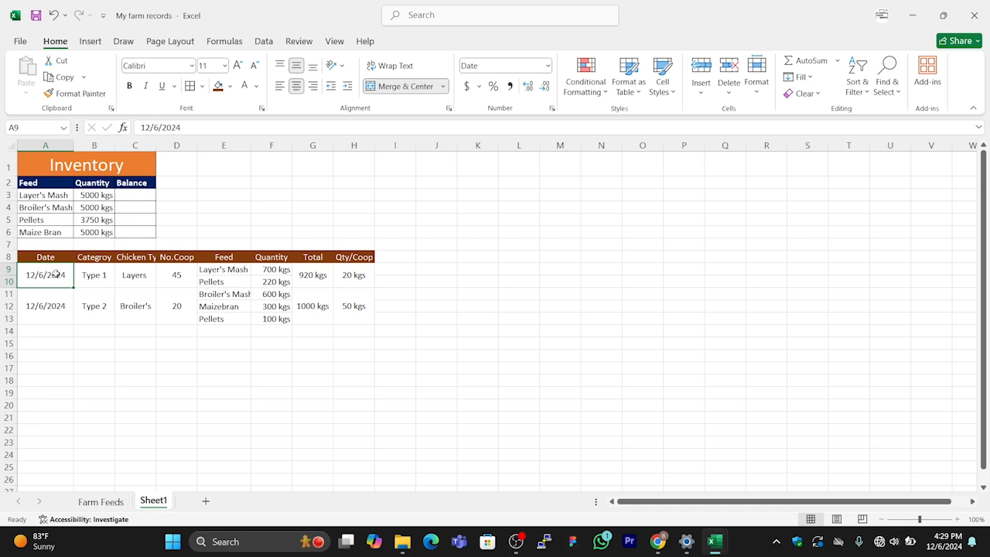
{"action": "left_click_drag", "start_coordinate": [56, 273], "coordinate": [179, 276]}
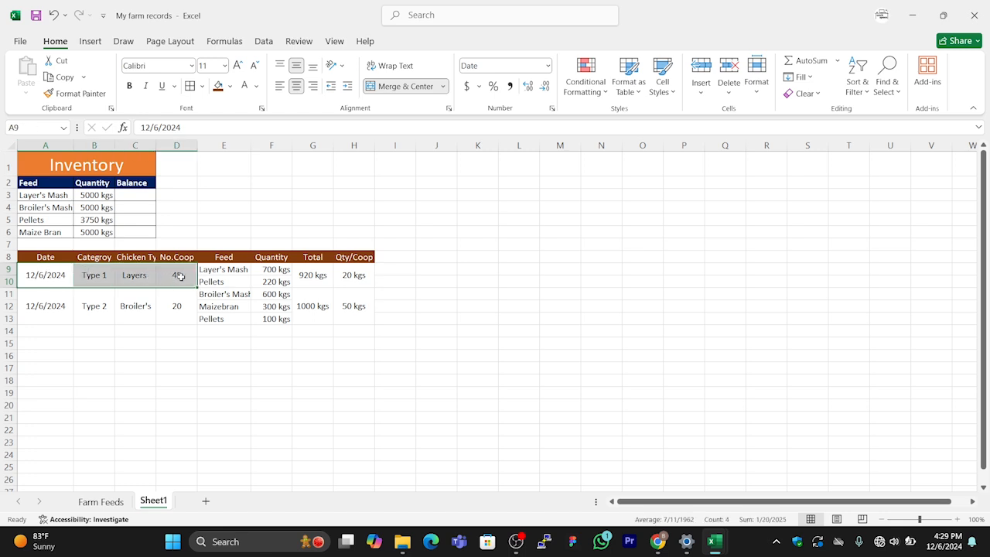
{"action": "left_click", "coordinate": [202, 85]}
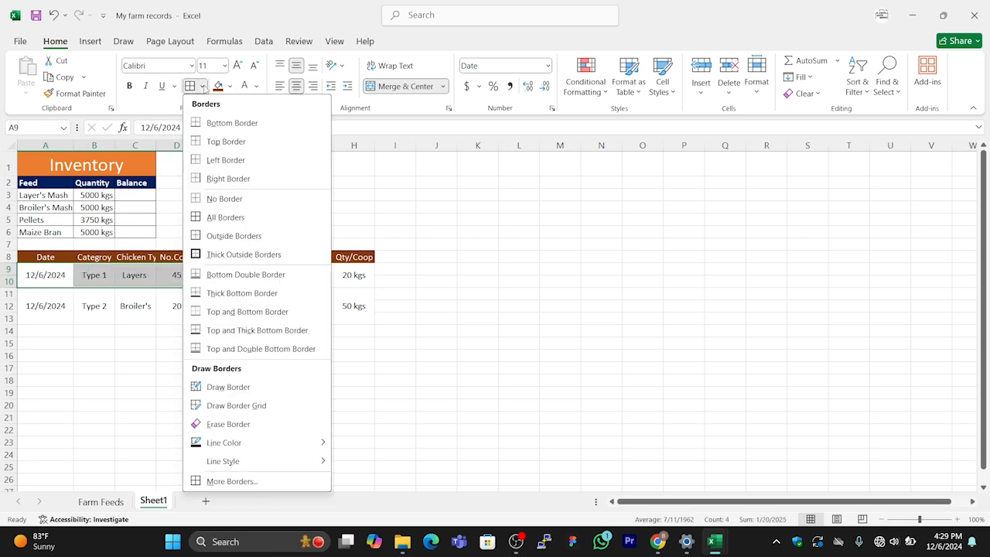
{"action": "left_click", "coordinate": [210, 123]}
{"action": "left_click_drag", "start_coordinate": [38, 301], "coordinate": [171, 310]}
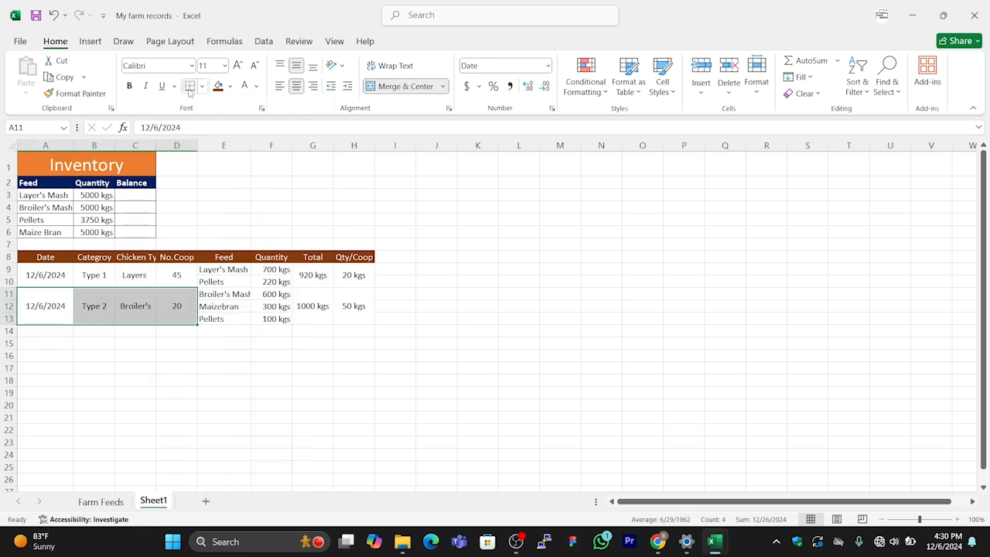
Add a bottom border under each feed and quantity row from E9:F9 to E13:F13.
{"action": "left_click", "coordinate": [206, 272]}
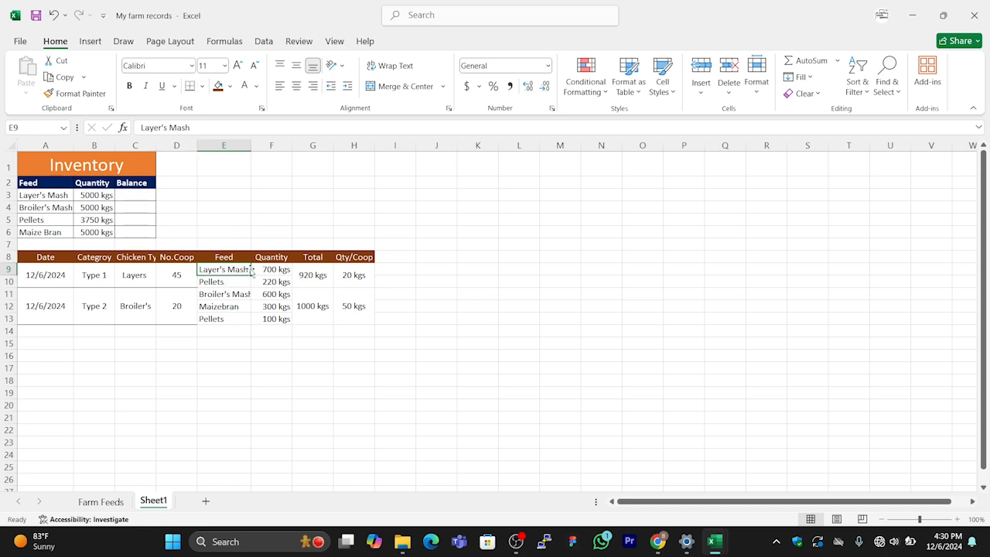
{"action": "left_click_drag", "start_coordinate": [239, 270], "coordinate": [270, 268]}
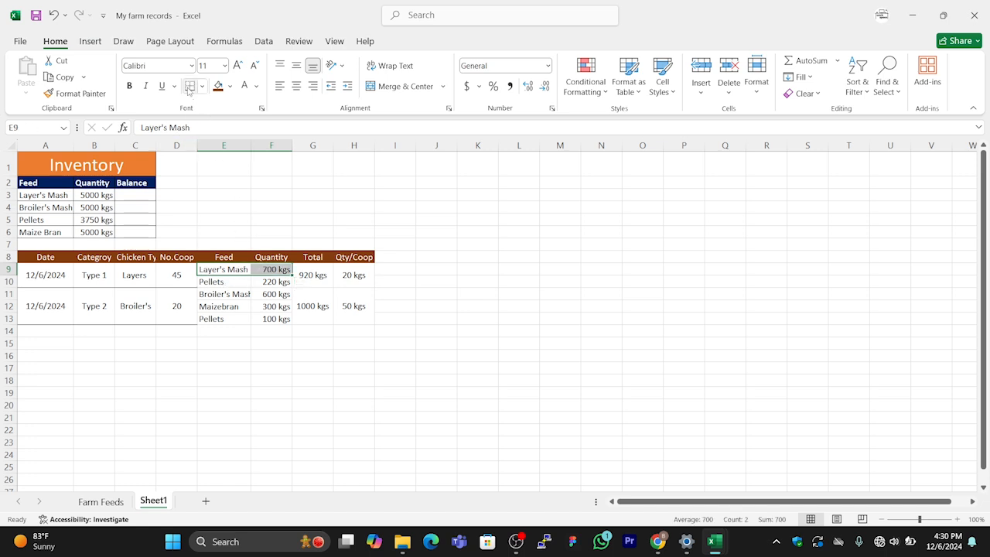
{"action": "left_click_drag", "start_coordinate": [211, 281], "coordinate": [271, 282]}
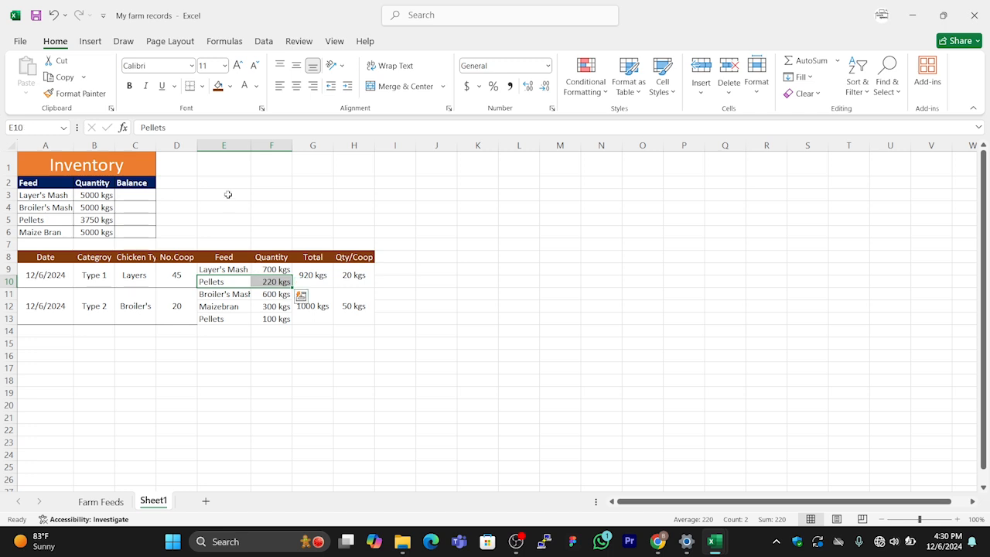
{"action": "left_click_drag", "start_coordinate": [206, 295], "coordinate": [267, 307]}
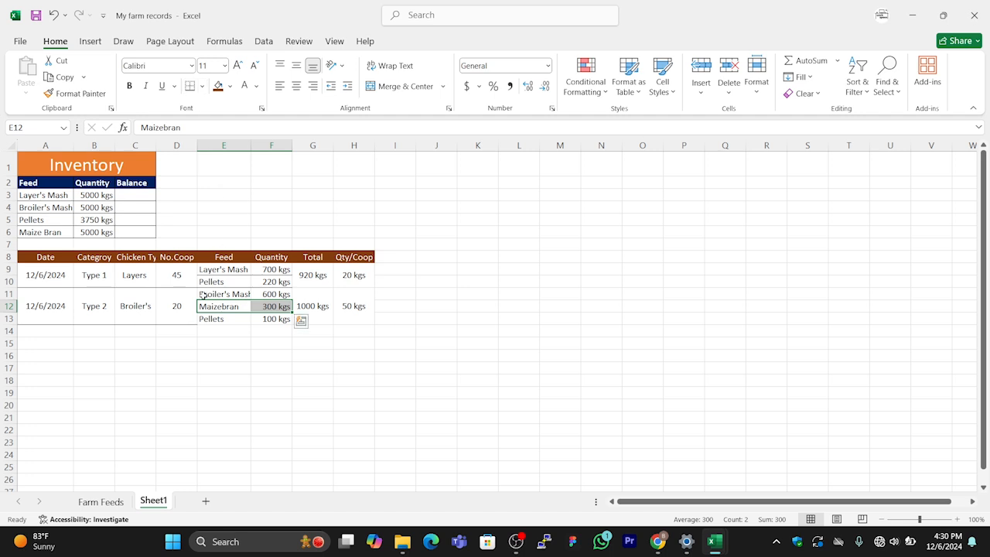
{"action": "left_click_drag", "start_coordinate": [203, 317], "coordinate": [267, 318]}
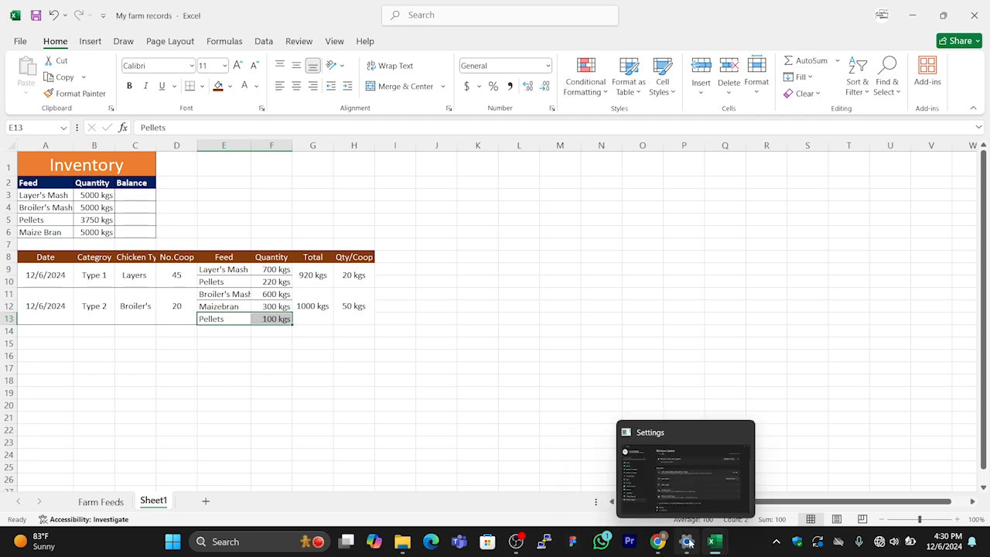
Compare with the Farm feeds workbook and add bottom and right borders to G9:H10 and G11:H13 in My farm records.
{"action": "mouse_move", "coordinate": [712, 544]}
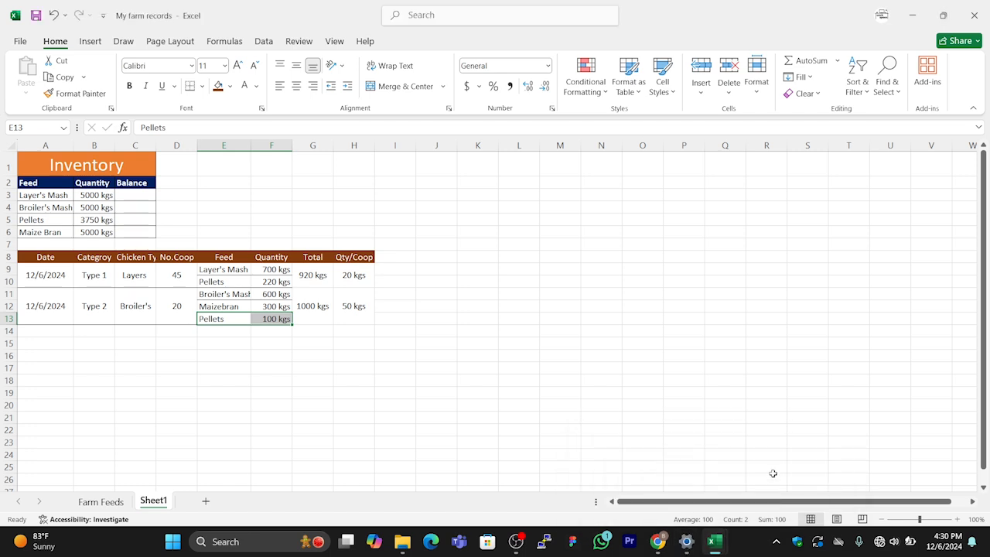
{"action": "left_click", "coordinate": [682, 503]}
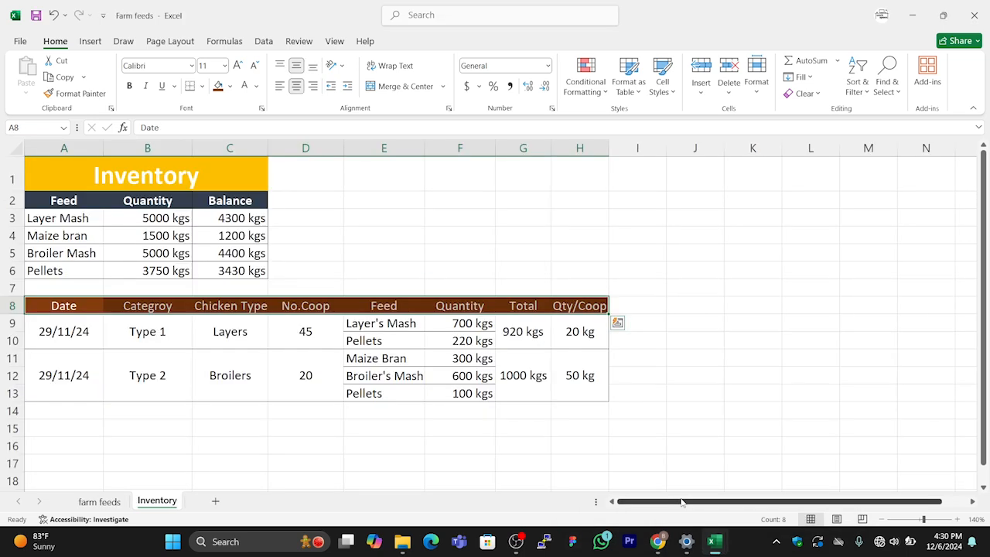
{"action": "mouse_move", "coordinate": [724, 542]}
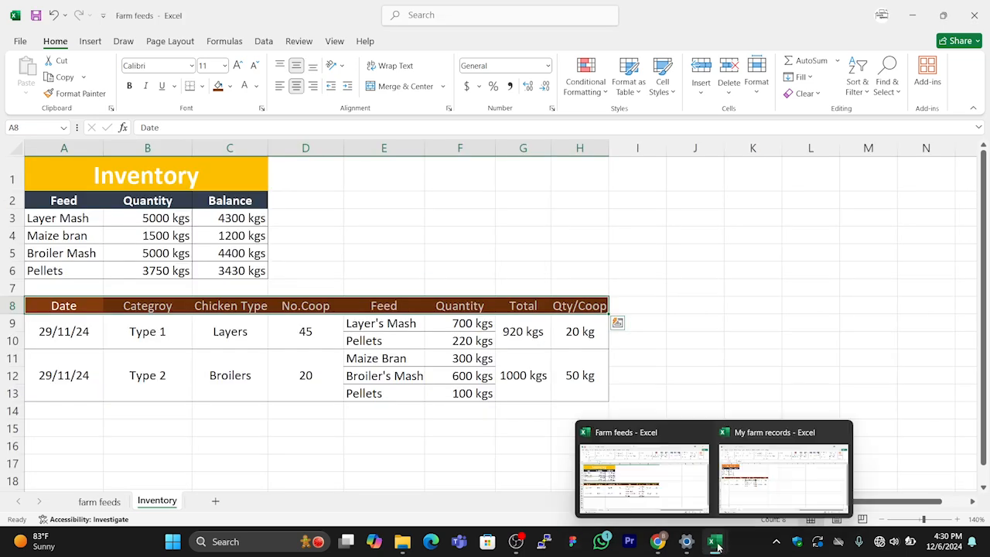
{"action": "left_click", "coordinate": [736, 489]}
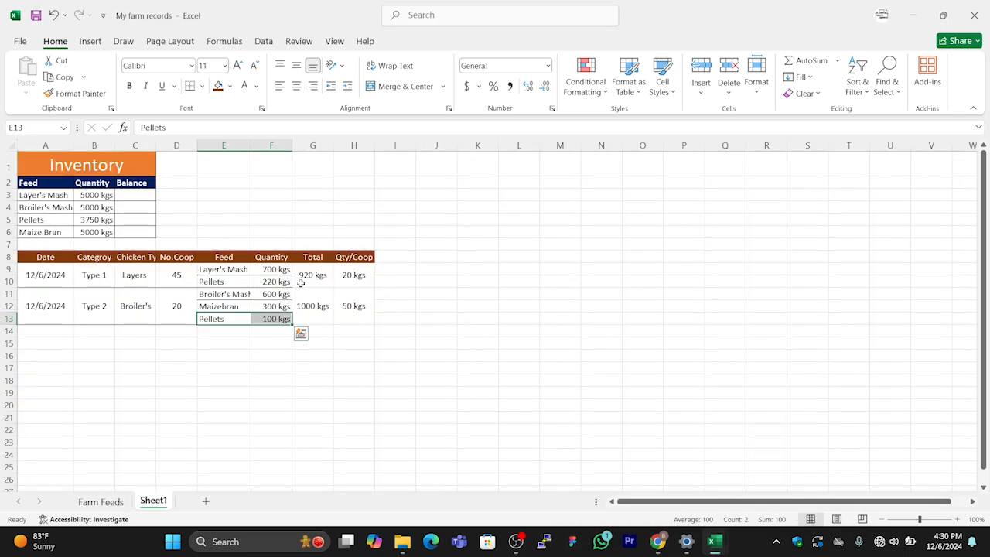
{"action": "left_click_drag", "start_coordinate": [300, 280], "coordinate": [354, 280]}
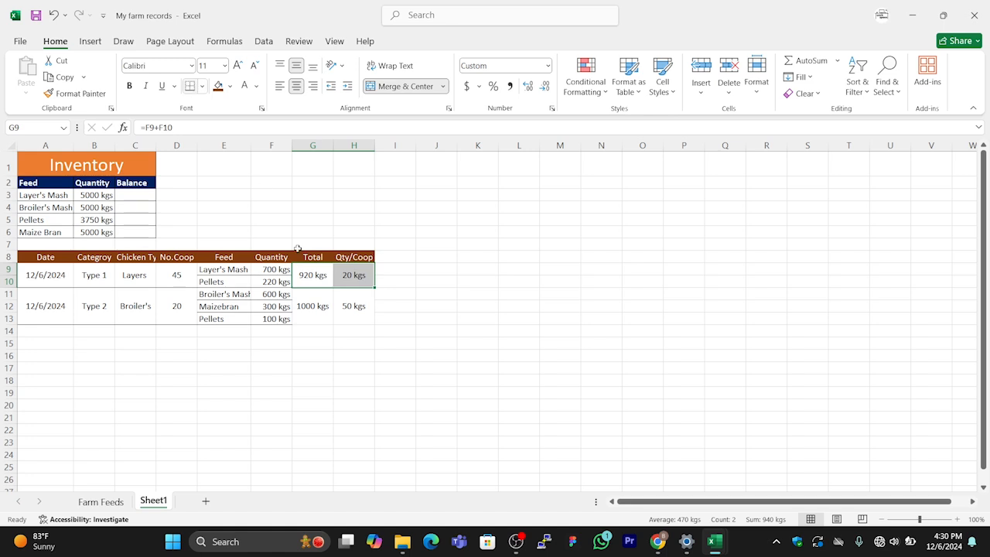
{"action": "left_click", "coordinate": [321, 306]}
{"action": "left_click_drag", "start_coordinate": [324, 306], "coordinate": [343, 276]}
{"action": "left_click", "coordinate": [201, 86]}
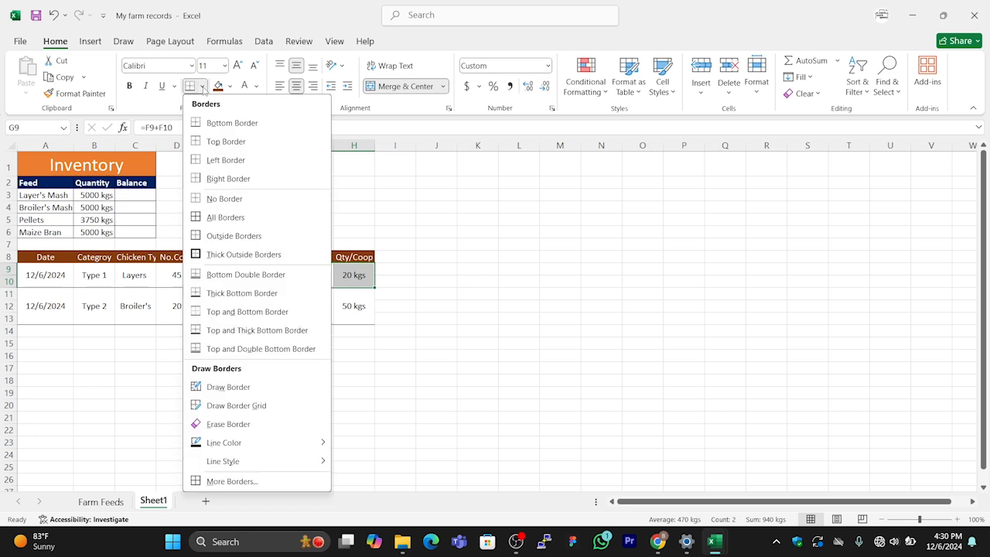
{"action": "left_click", "coordinate": [226, 179]}
{"action": "left_click", "coordinate": [315, 296]}
{"action": "left_click_drag", "start_coordinate": [310, 304], "coordinate": [347, 307]}
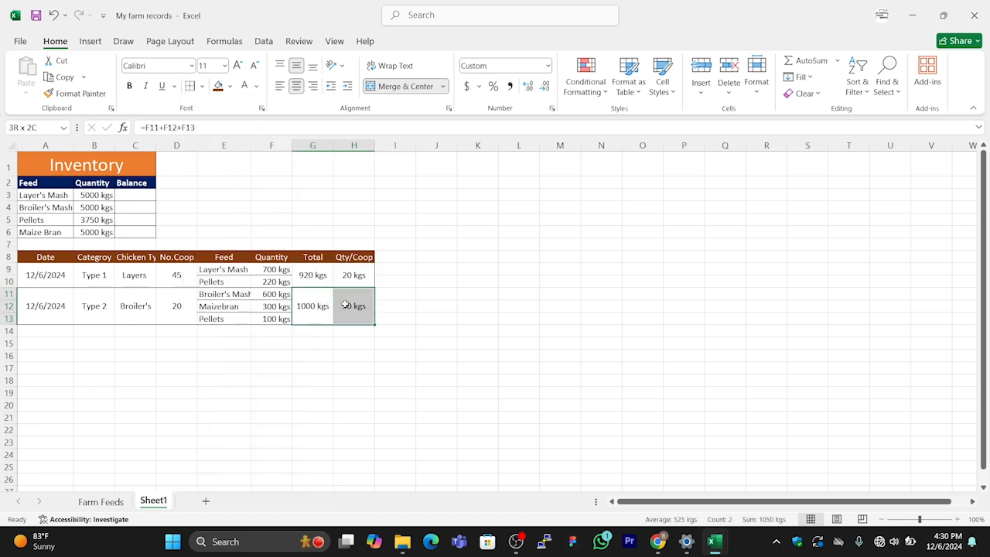
{"action": "left_click", "coordinate": [412, 305]}
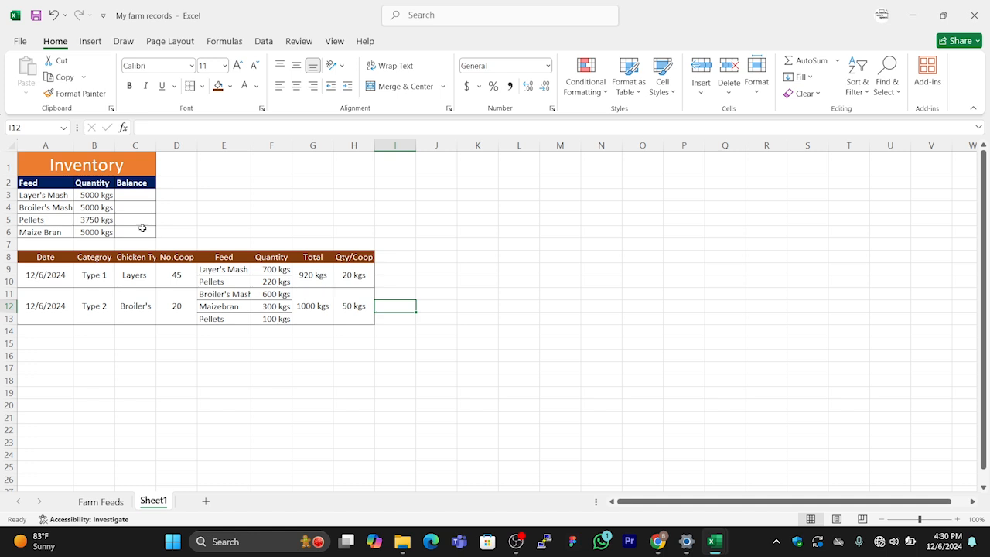
Calculate the Layer's Mash balance in C3 by subtracting the used quantity in F9 from B3.
{"action": "left_click", "coordinate": [121, 195]}
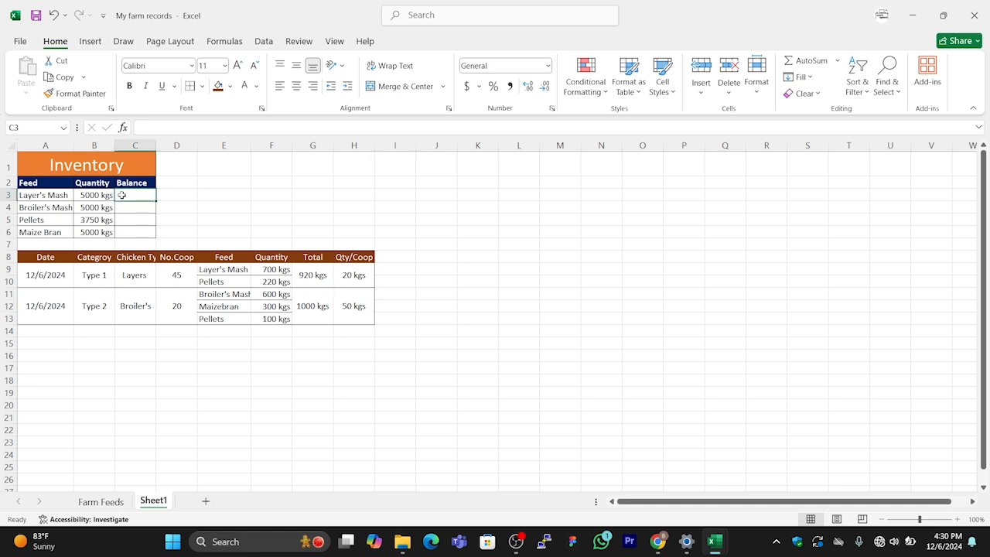
{"action": "type", "text": "="}
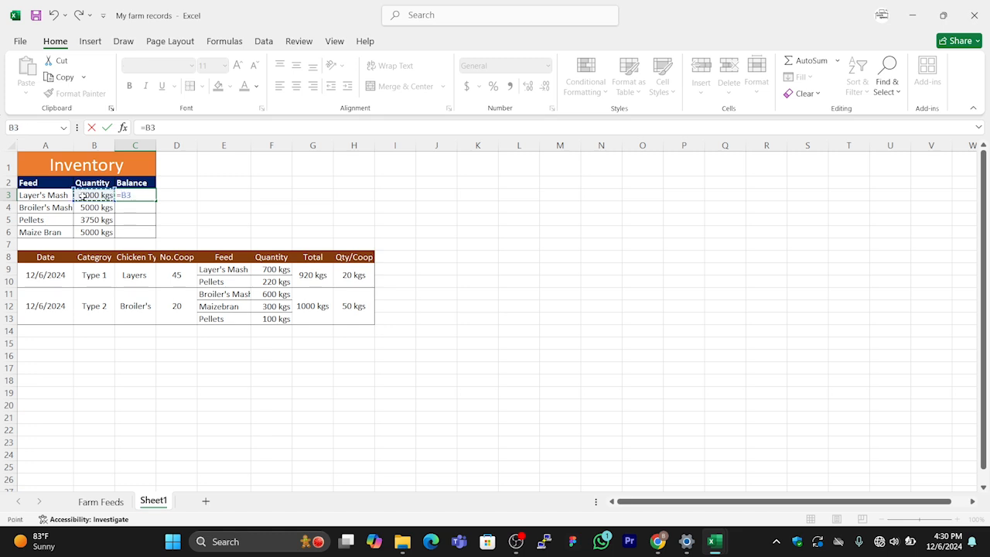
{"action": "type", "text": "-"}
{"action": "left_click", "coordinate": [276, 268]}
{"action": "key", "text": "Return"}
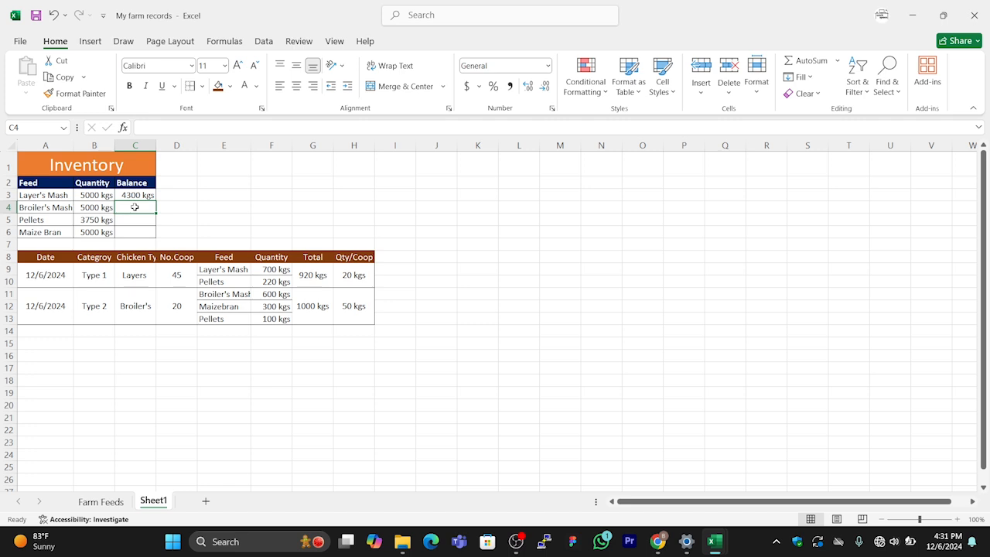
Calculate the Broiler's Mash balance in C4 by subtracting the used quantity in F11 from B4.
{"action": "type", "text": "="}
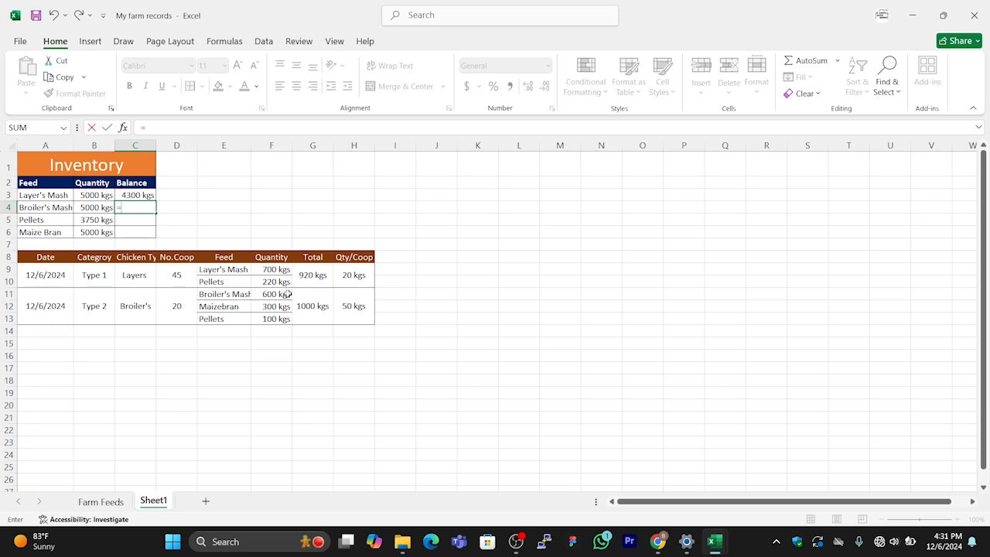
{"action": "left_click", "coordinate": [90, 209]}
{"action": "type", "text": "-"}
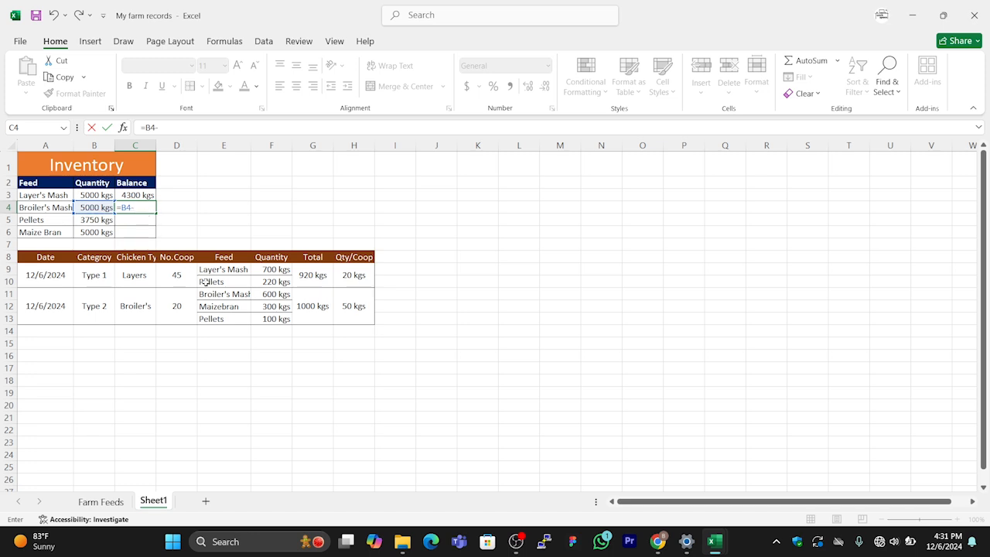
{"action": "left_click", "coordinate": [276, 293]}
{"action": "key", "text": "Return"}
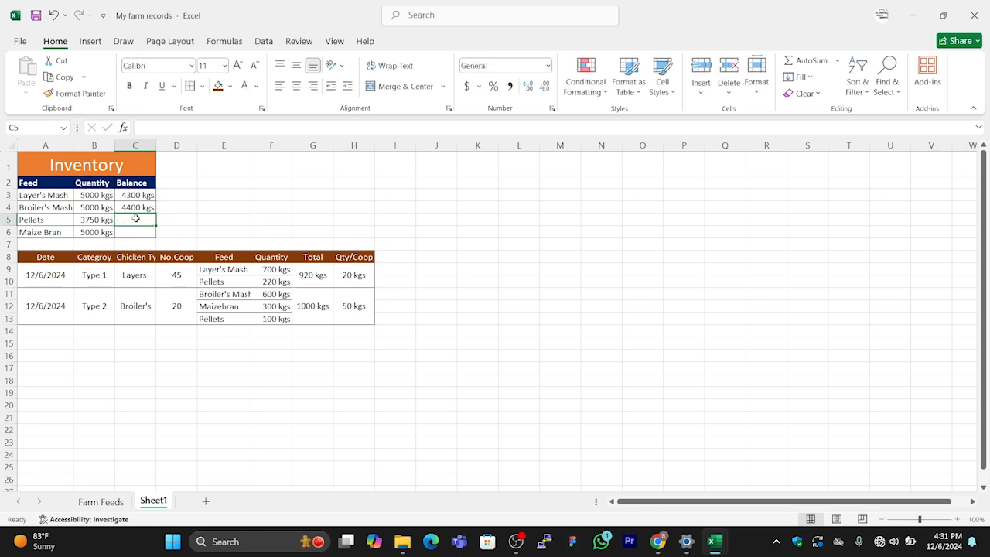
Calculate the Pellets balance in C5 by subtracting the sum of both used quantities, F10 and F13, from B5.
{"action": "type", "text": "="}
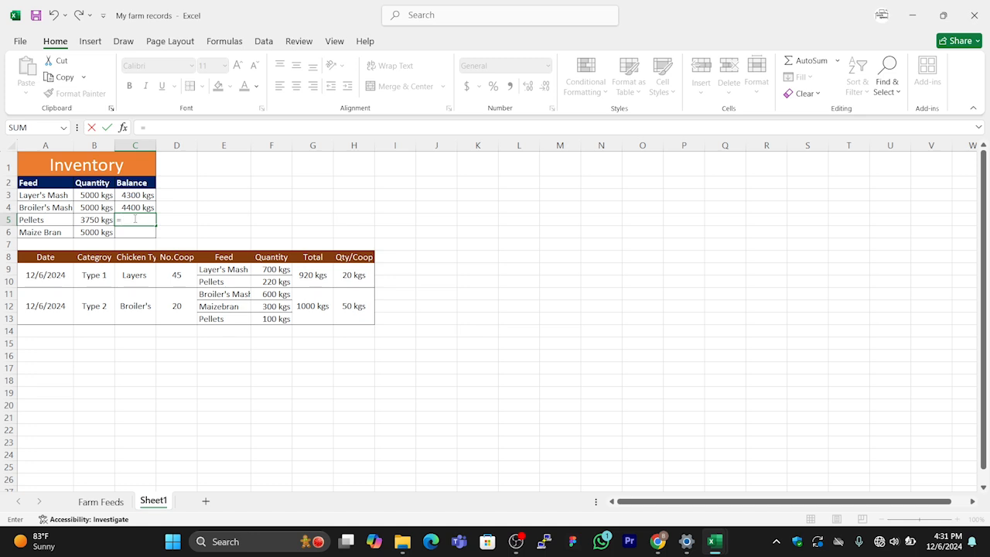
{"action": "left_click", "coordinate": [84, 221]}
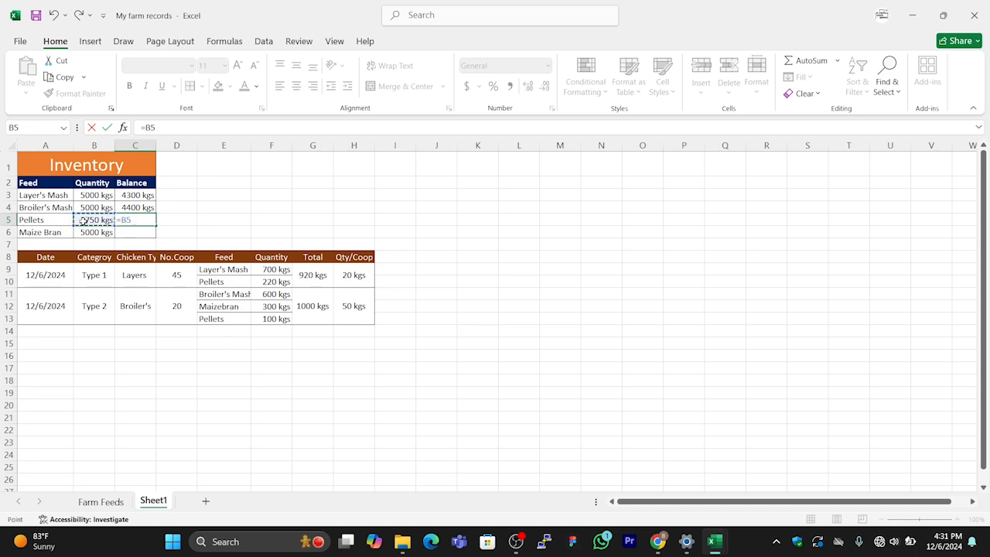
{"action": "type", "text": "-"}
{"action": "type", "text": "("}
{"action": "left_click", "coordinate": [270, 282]}
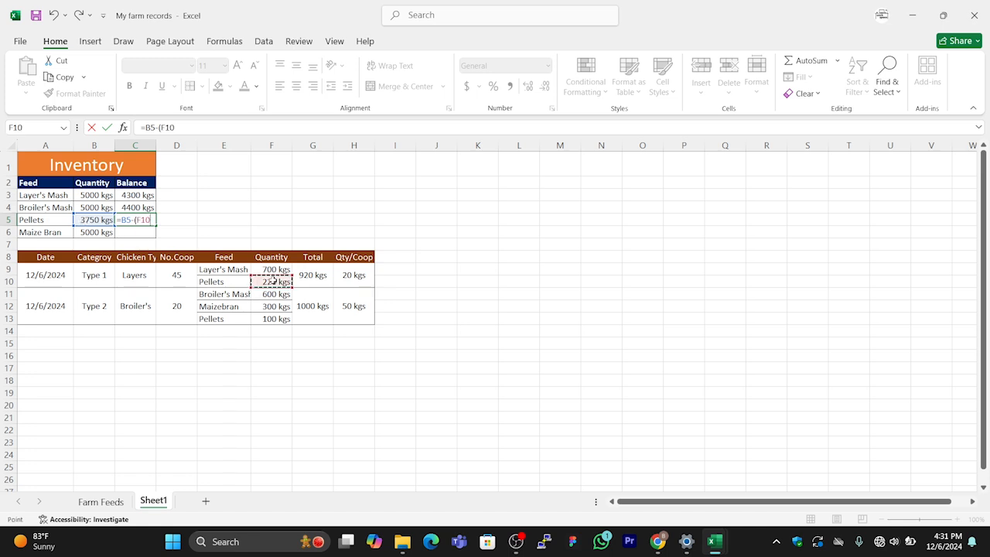
{"action": "left_click", "coordinate": [199, 128]}
{"action": "type", "text": "+"}
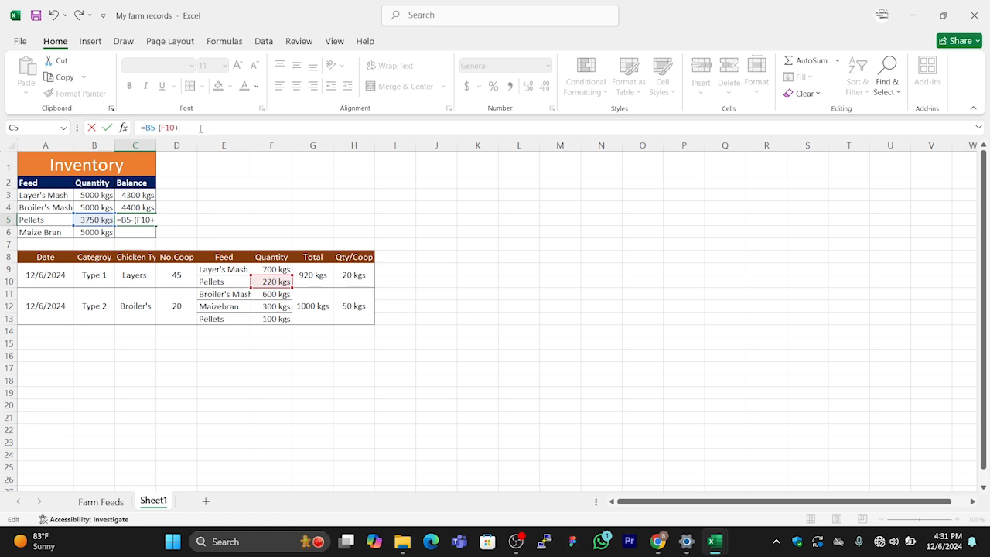
{"action": "left_click", "coordinate": [279, 318]}
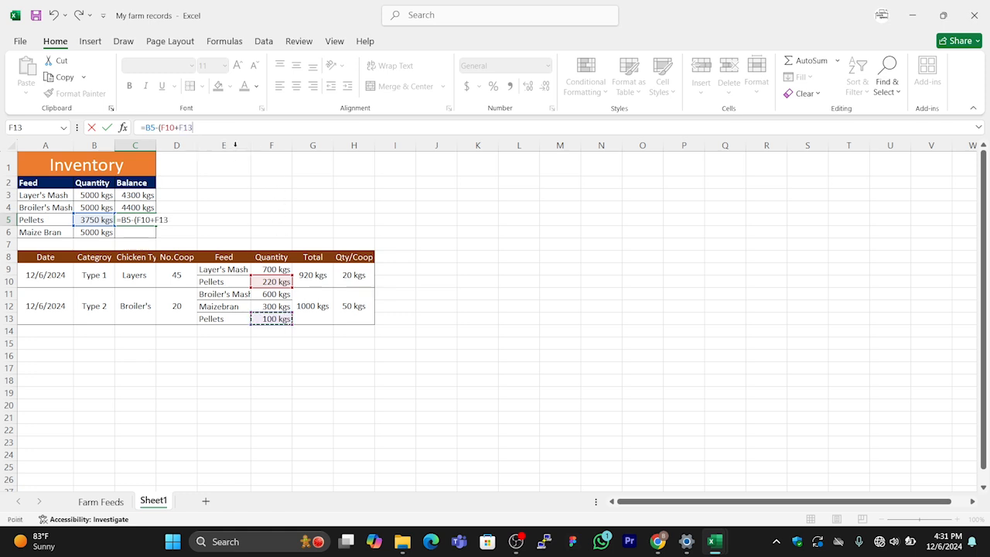
{"action": "type", "text": ")"}
{"action": "key", "text": "Return"}
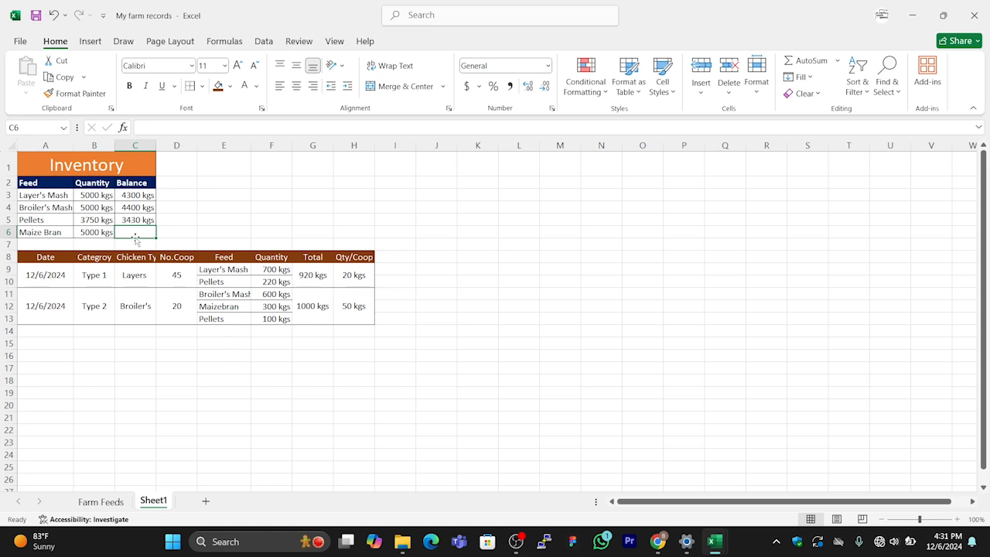
Calculate the Maize Bran balance in C6 by subtracting the used quantity in F12 from B6.
{"action": "type", "text": "="}
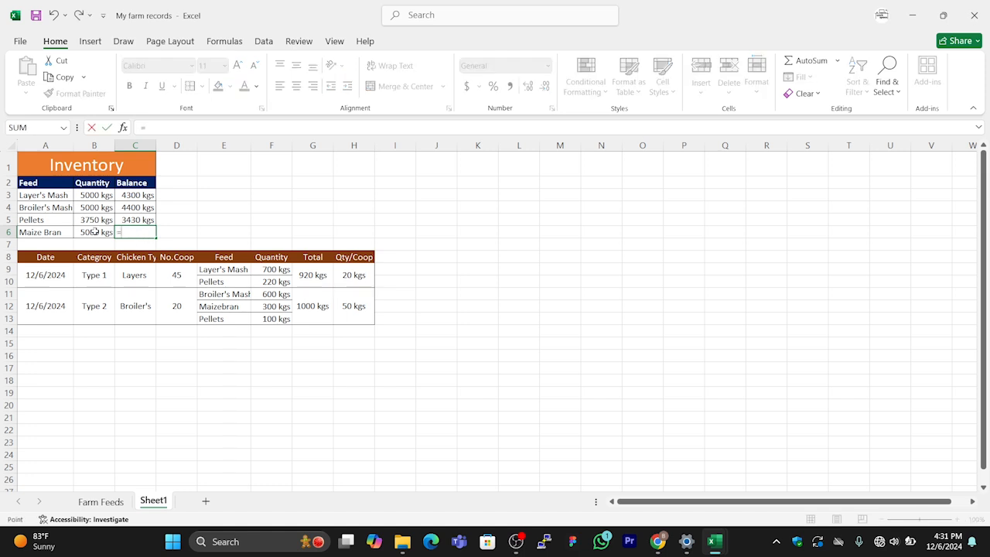
{"action": "left_click", "coordinate": [94, 231]}
{"action": "type", "text": "-"}
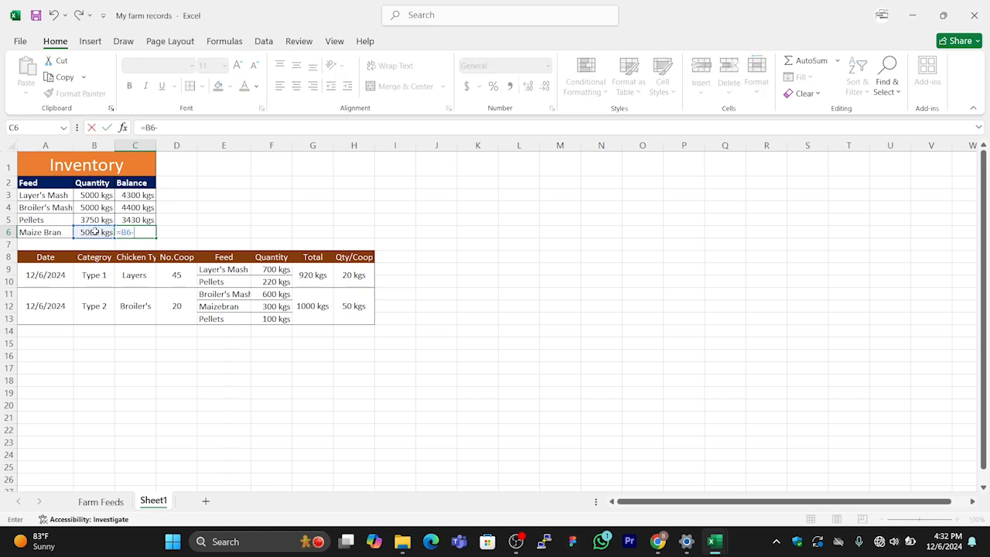
{"action": "left_click", "coordinate": [273, 307]}
{"action": "key", "text": "Return"}
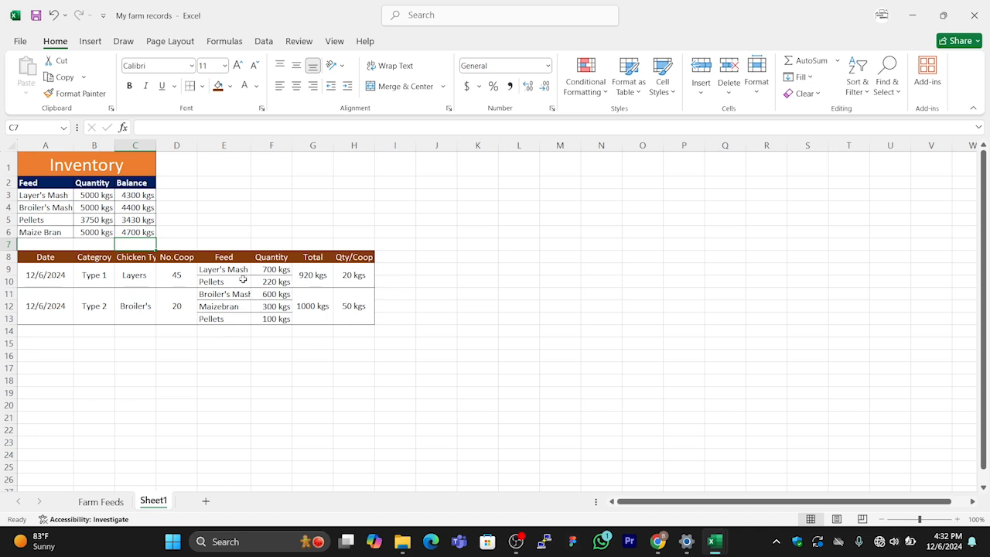
Autofit column C to its contents and switch to the Farm feeds workbook to compare its Inventory sheet.
{"action": "double_click", "coordinate": [156, 145]}
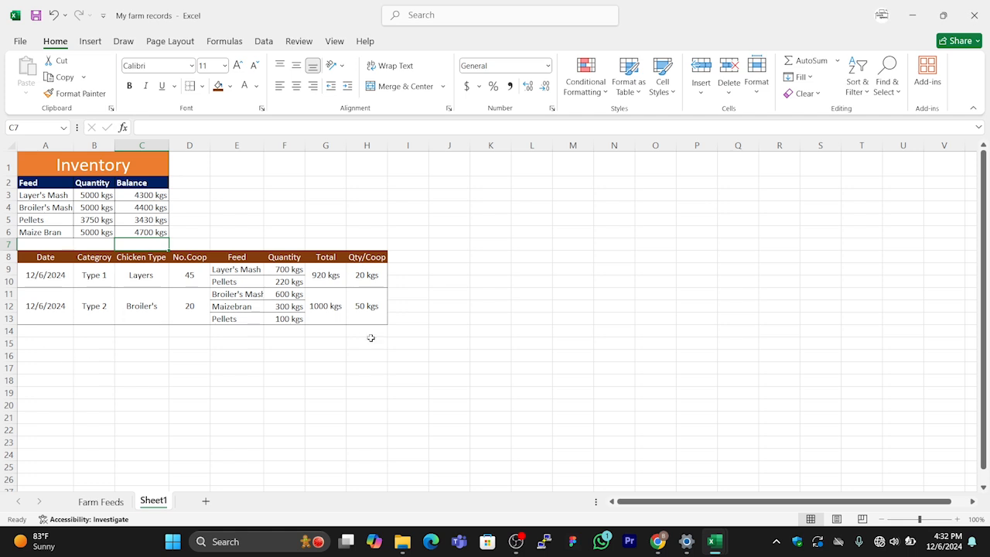
{"action": "mouse_move", "coordinate": [716, 552]}
{"action": "left_click", "coordinate": [673, 490]}
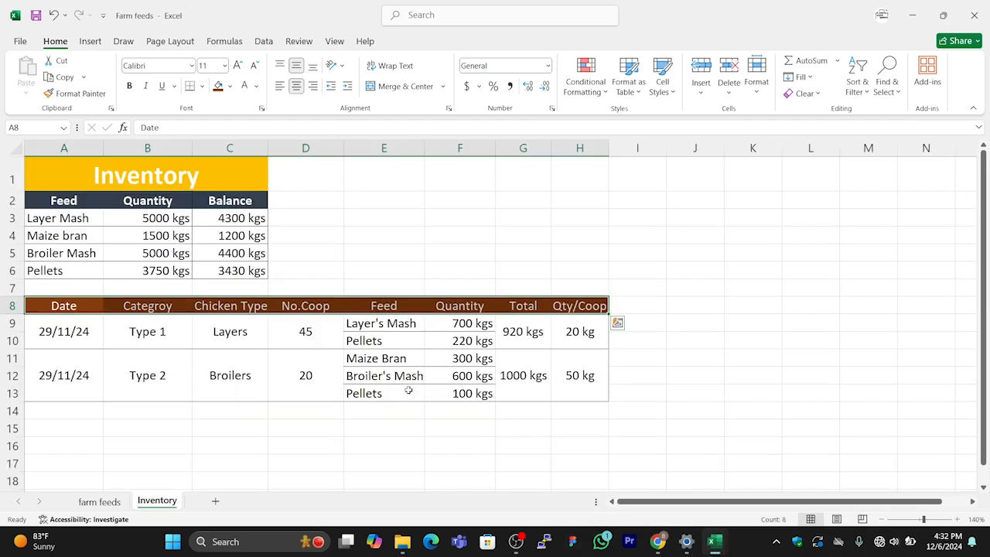